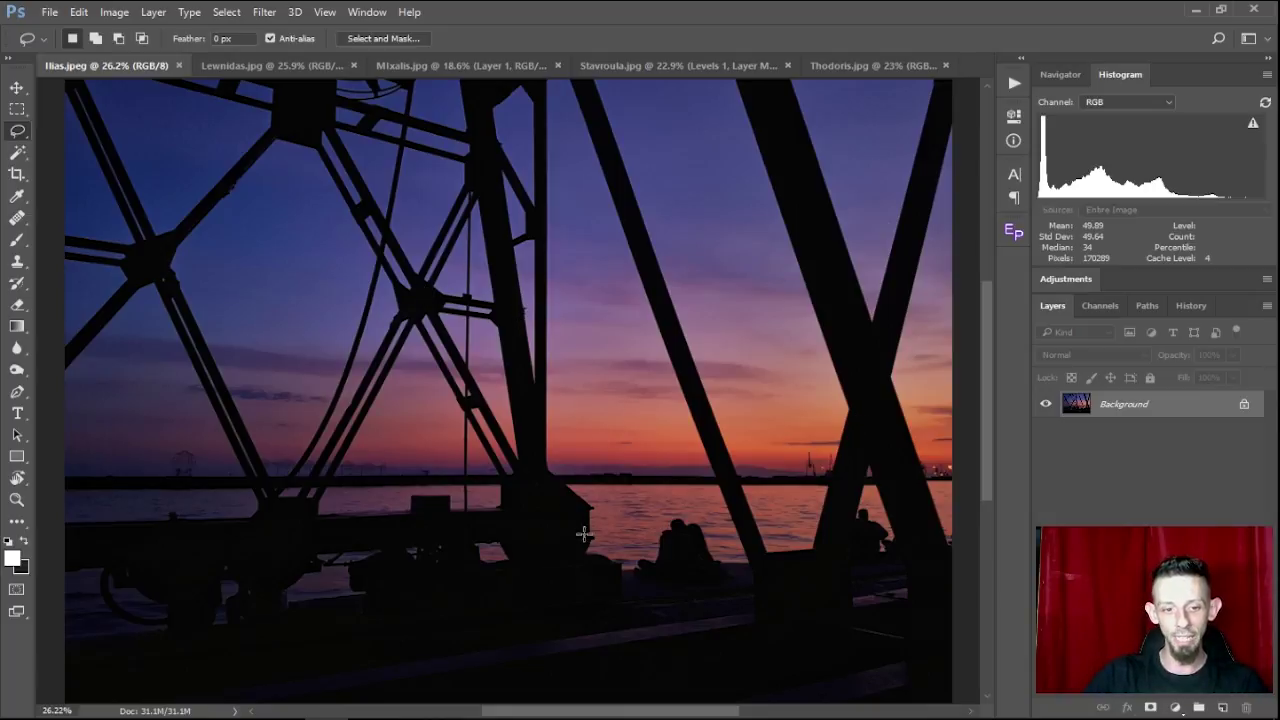
Step: Examine the silhouetted couple on the pier up close and the overall composition of the sunset photo
scroll(691, 557, up, 4)
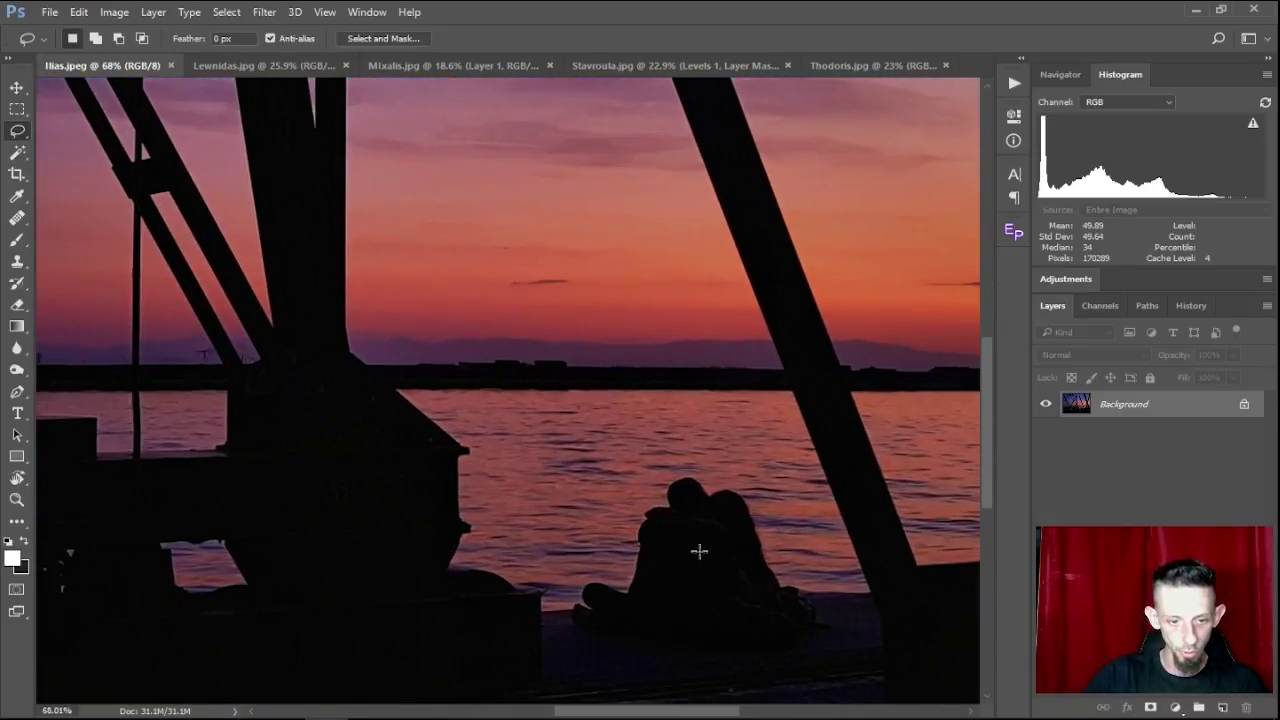
drag(709, 554, 423, 457)
scroll(686, 491, down, 3)
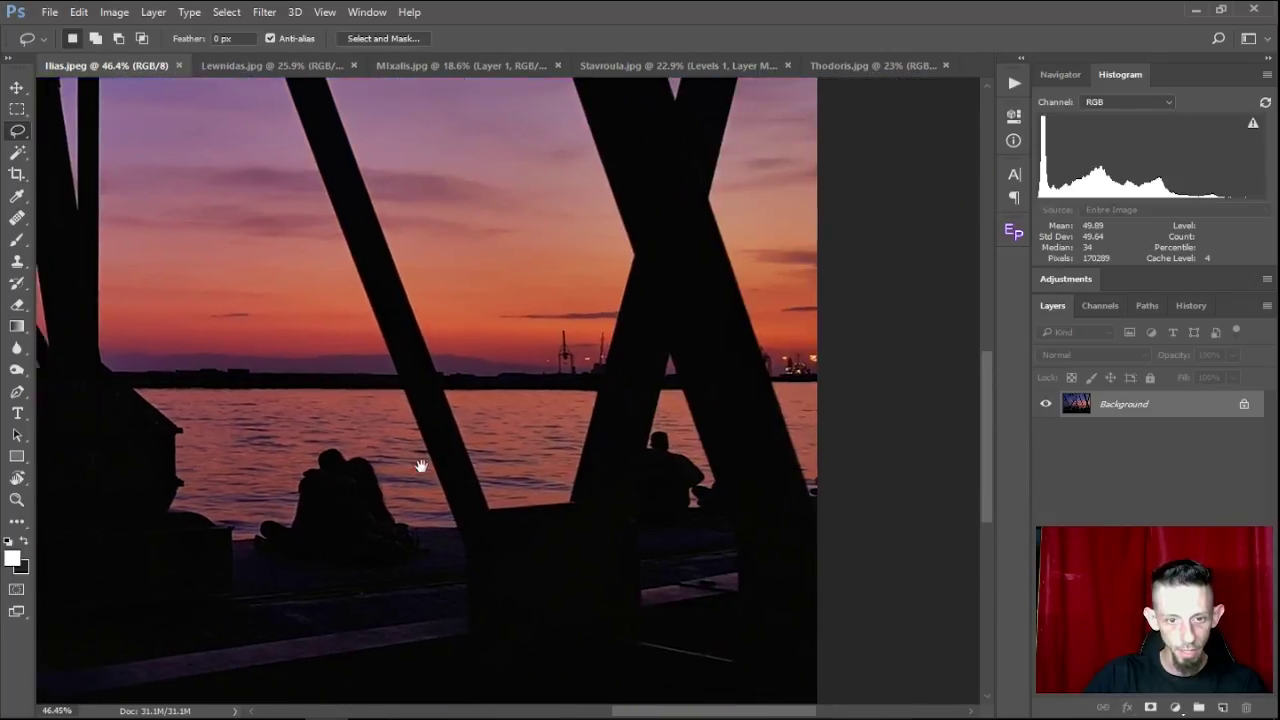
scroll(533, 414, down, 5)
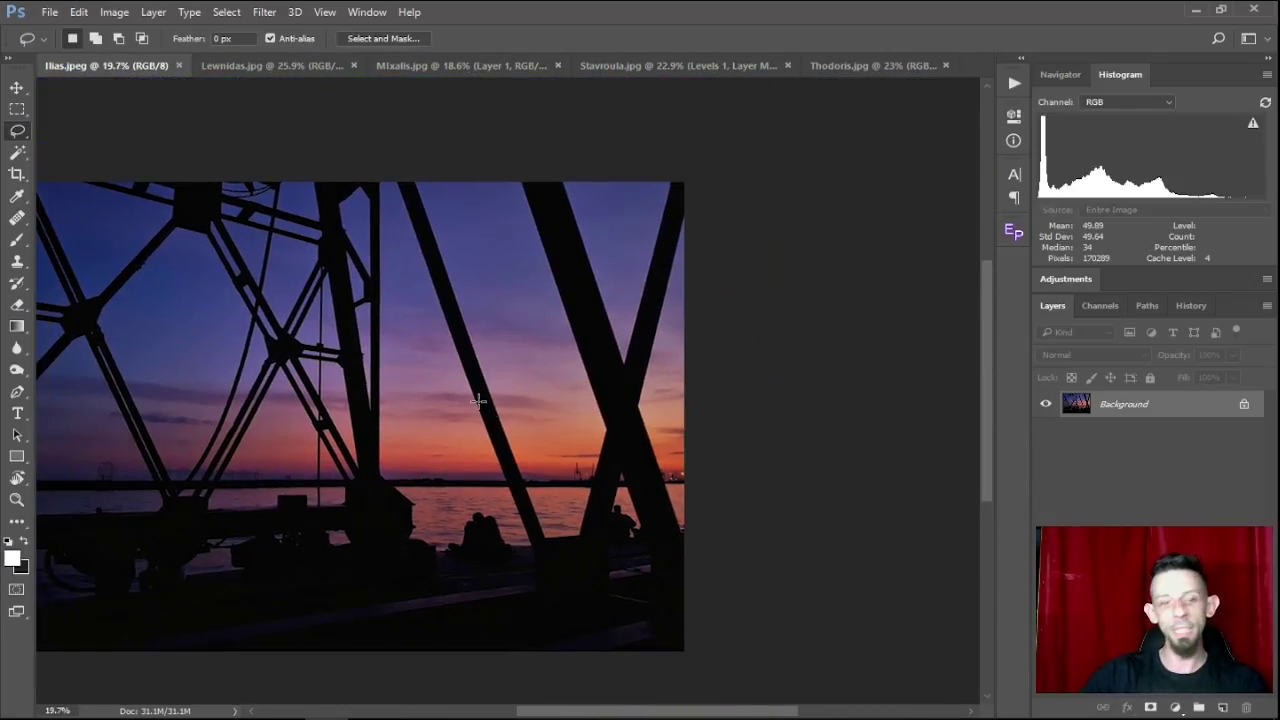
scroll(478, 401, up, 1)
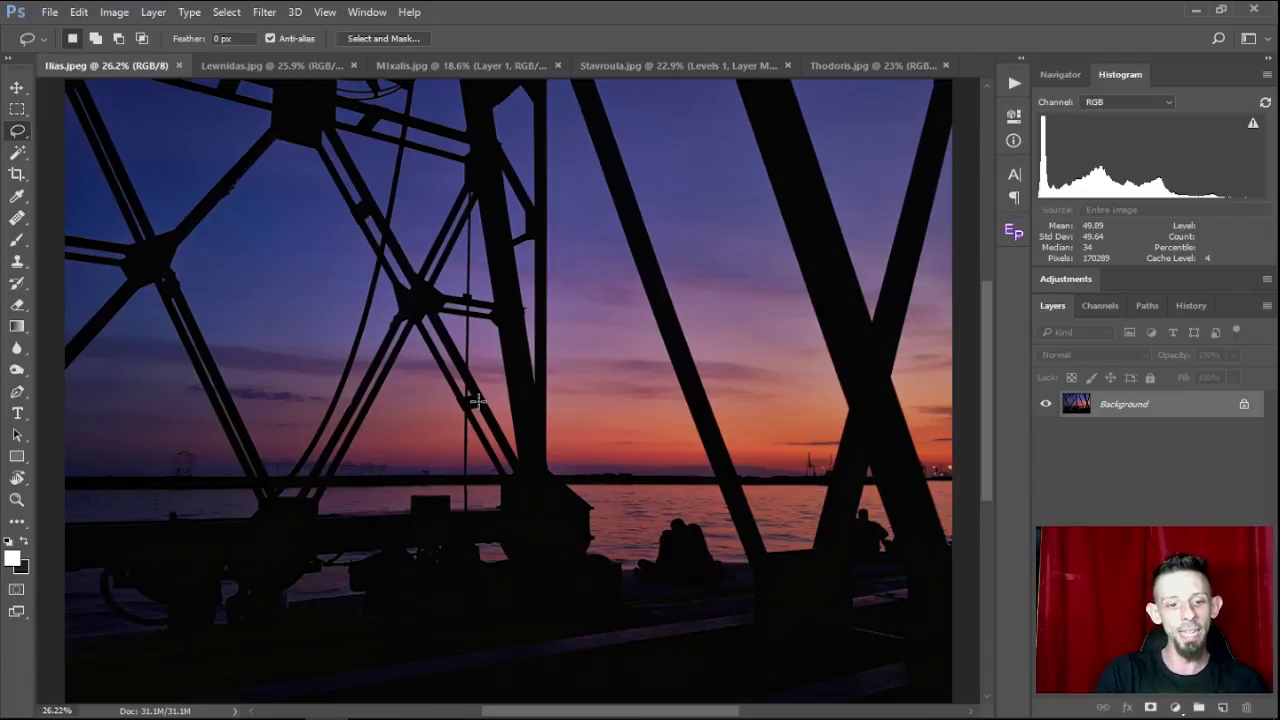
scroll(188, 511, down, 1)
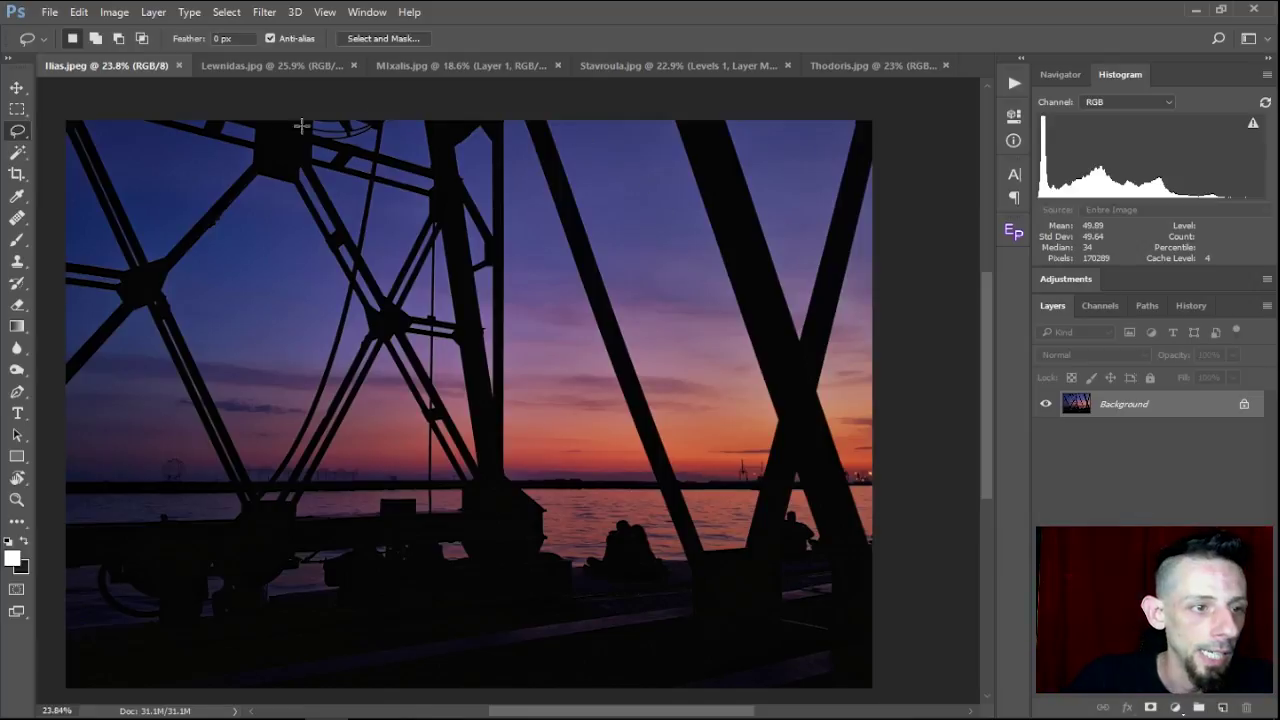
Step: Try cropping the sunset photo to a vertical frame from the crane's tall upright to the far edge with the crossed beams, and undo it
click(17, 174)
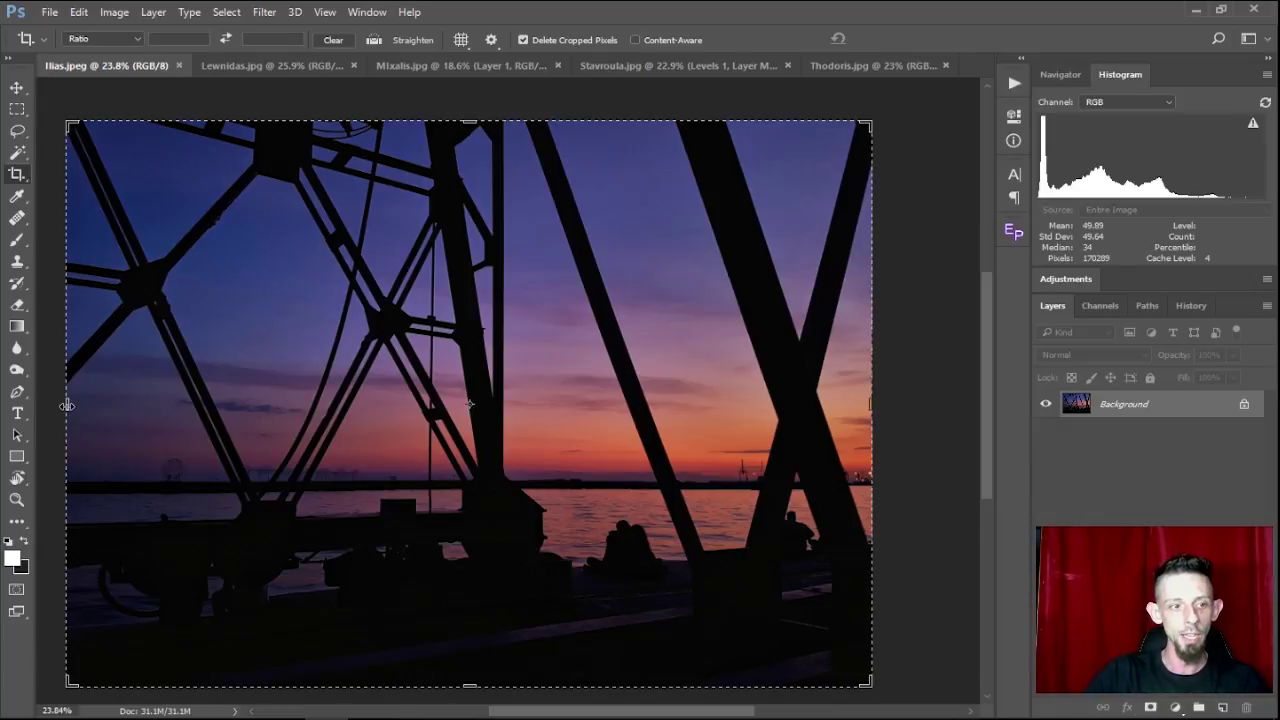
drag(66, 405, 281, 401)
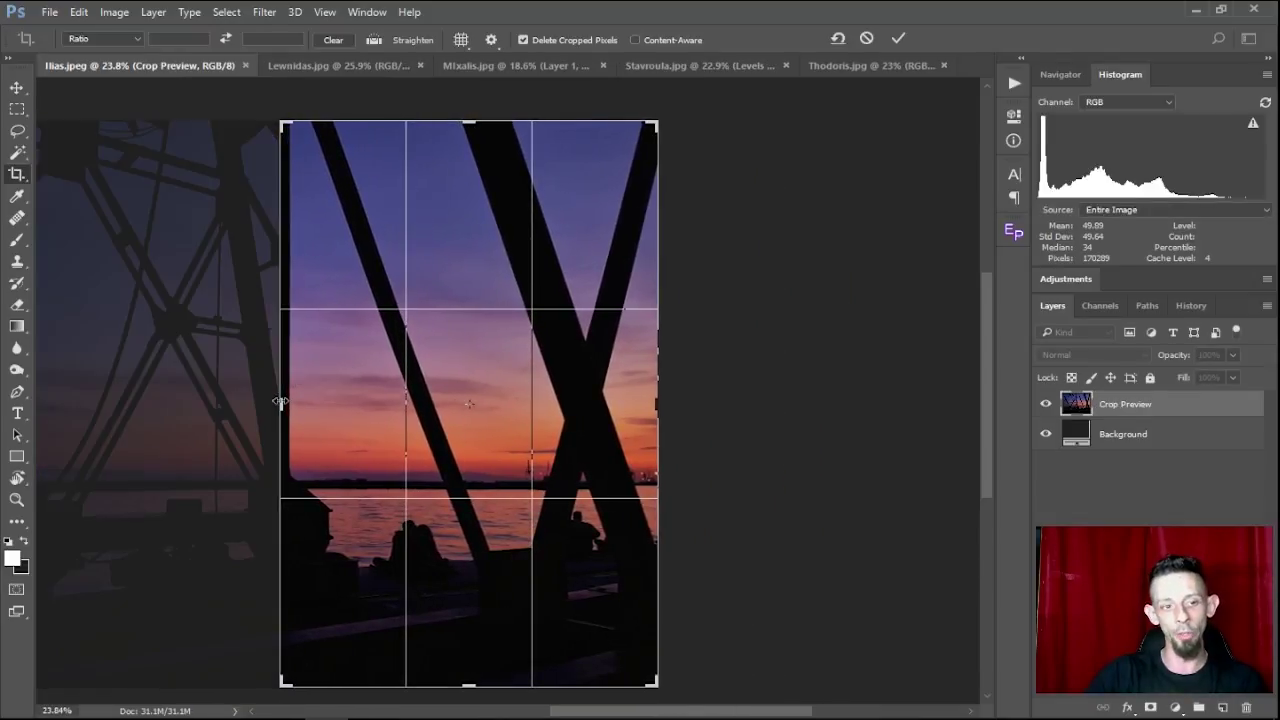
key(Return)
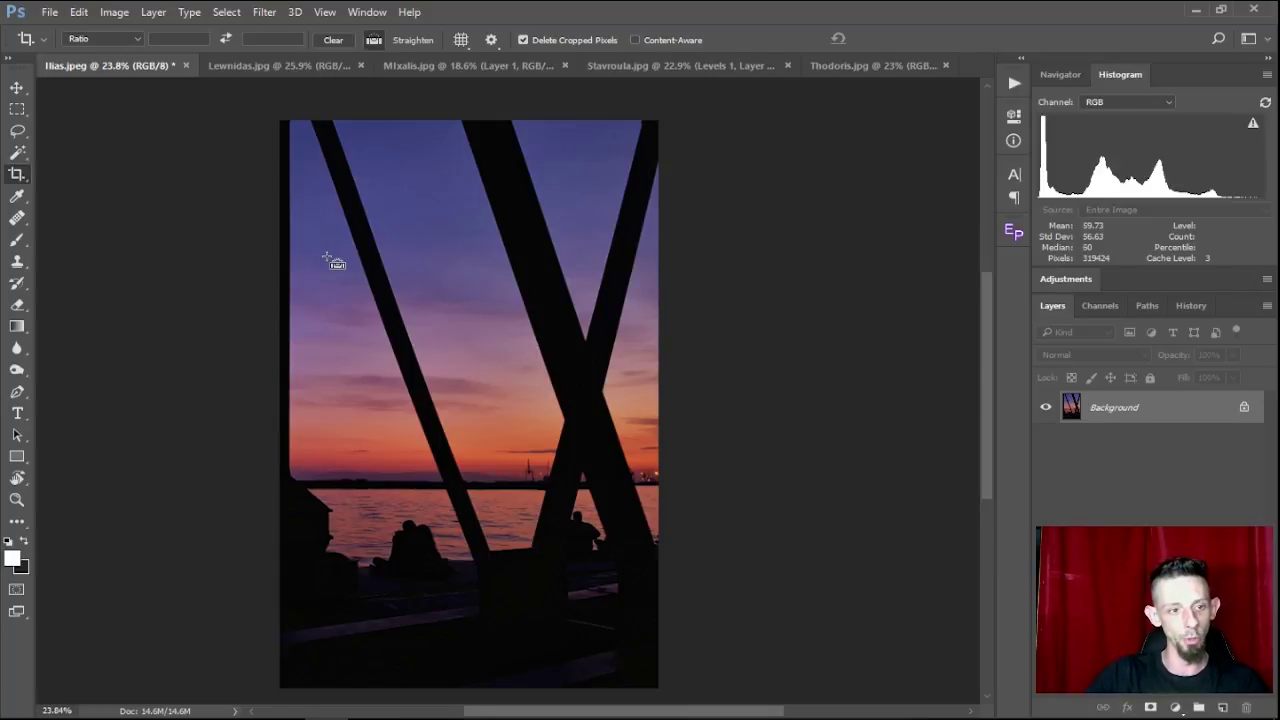
key(ctrl+z)
scroll(372, 255, up, 1)
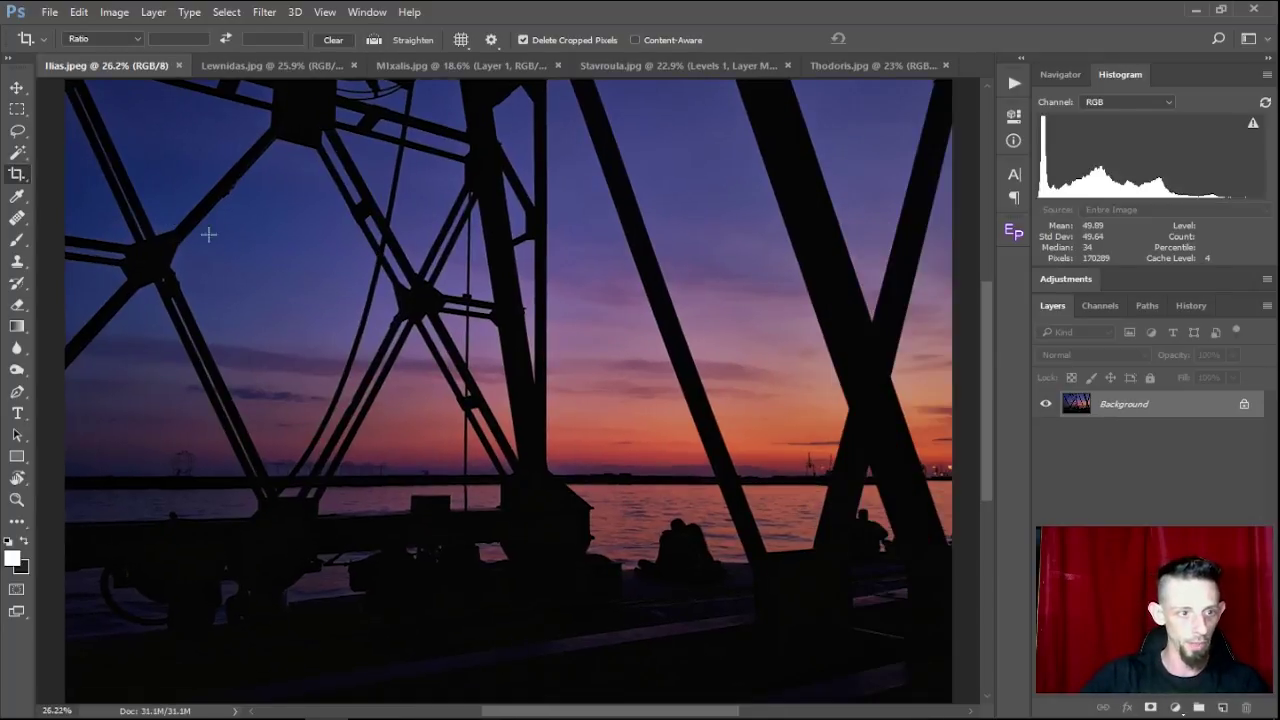
Step: Repeat the vertical crop around the crossed beams and the seated figures by the water, and undo it
scroll(100, 183, down, 2)
drag(62, 90, 818, 645)
drag(148, 384, 341, 384)
key(Return)
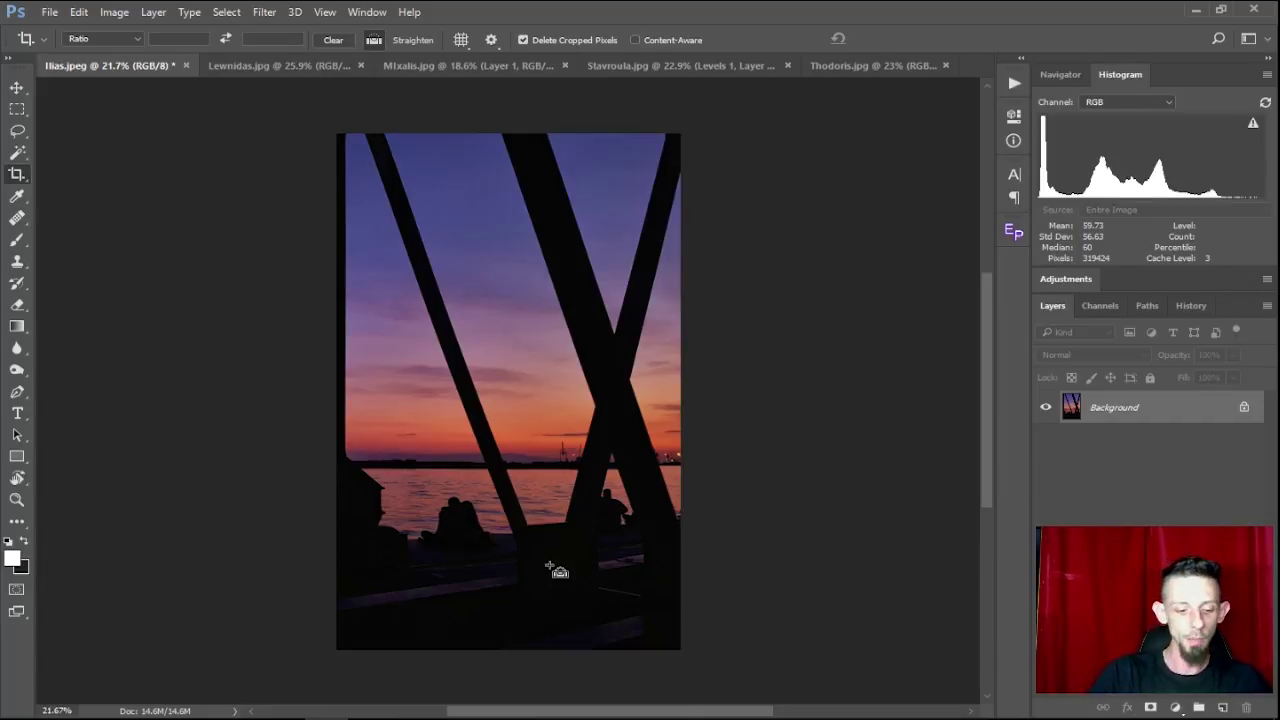
key(ctrl+z)
Step: Try a wide panoramic crop that removes the dark pier below the waterline, apply it, and undo it
drag(593, 544, 490, 544)
scroll(630, 441, up, 2)
drag(630, 441, 521, 422)
drag(109, 655, 838, 150)
drag(512, 645, 520, 560)
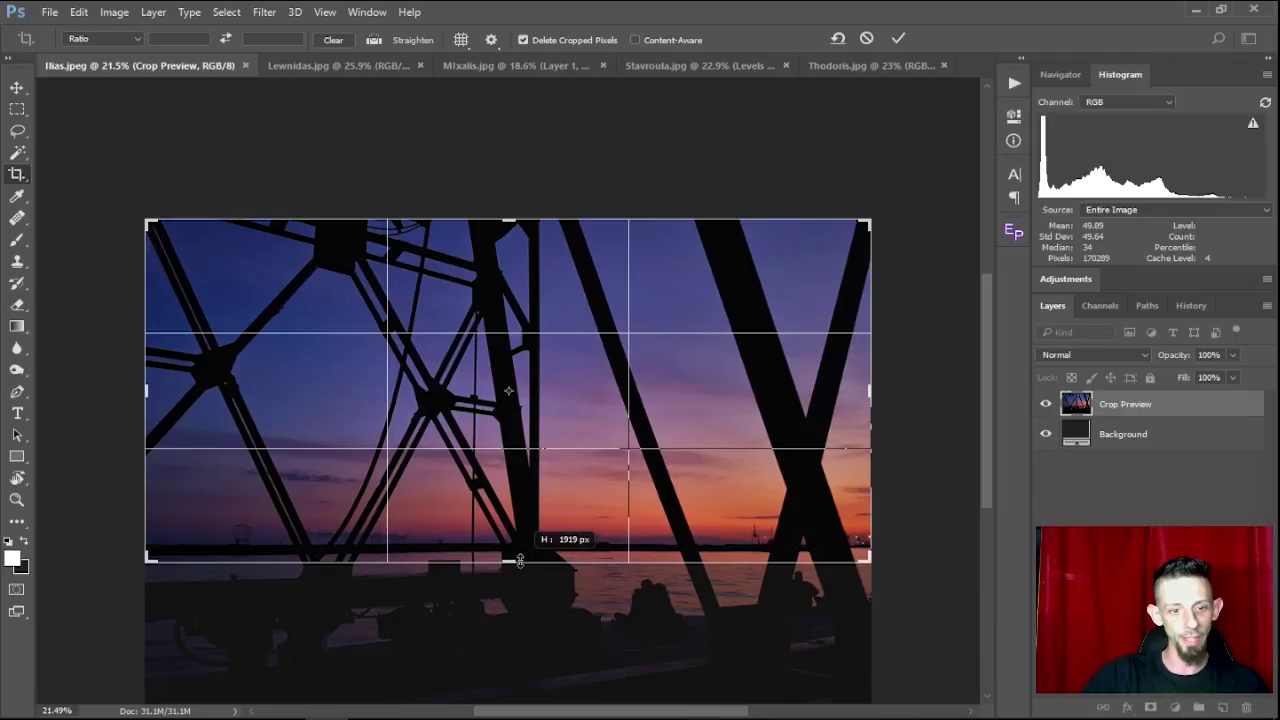
mouse_move(520, 562)
mouse_down()
mouse_move(520, 580)
mouse_move(520, 565)
mouse_move(532, 570)
mouse_up()
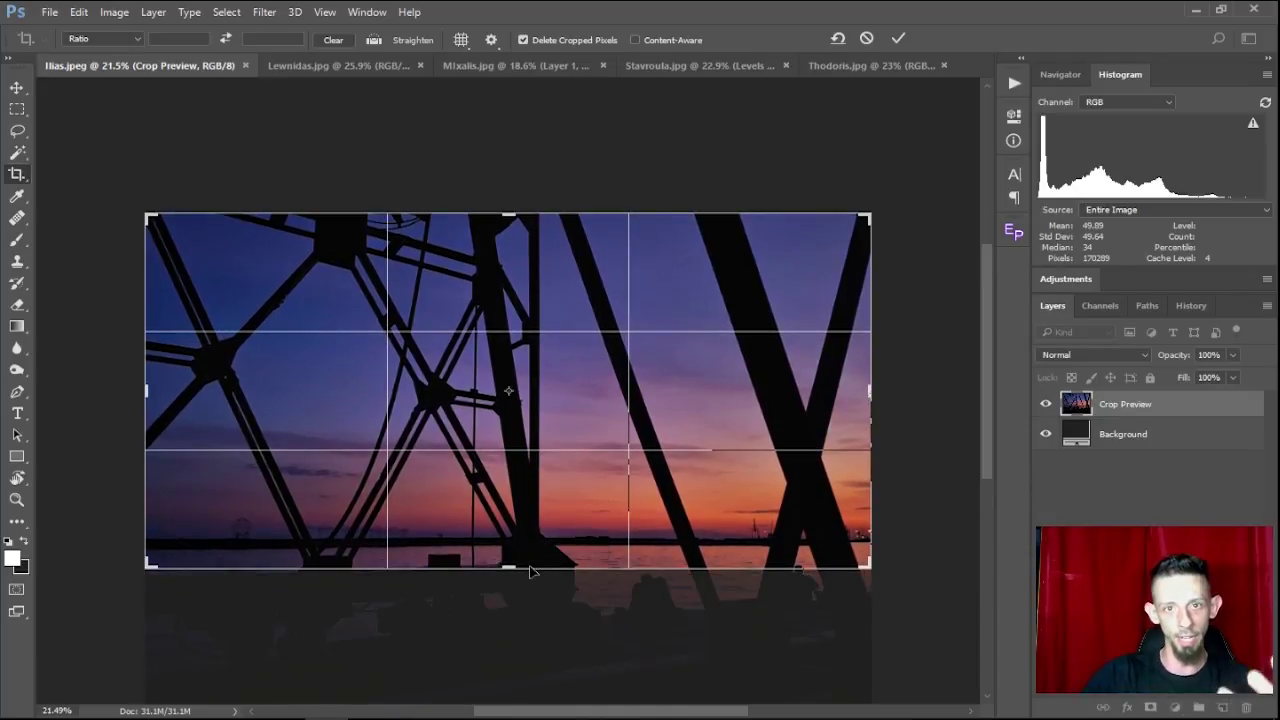
key(Return)
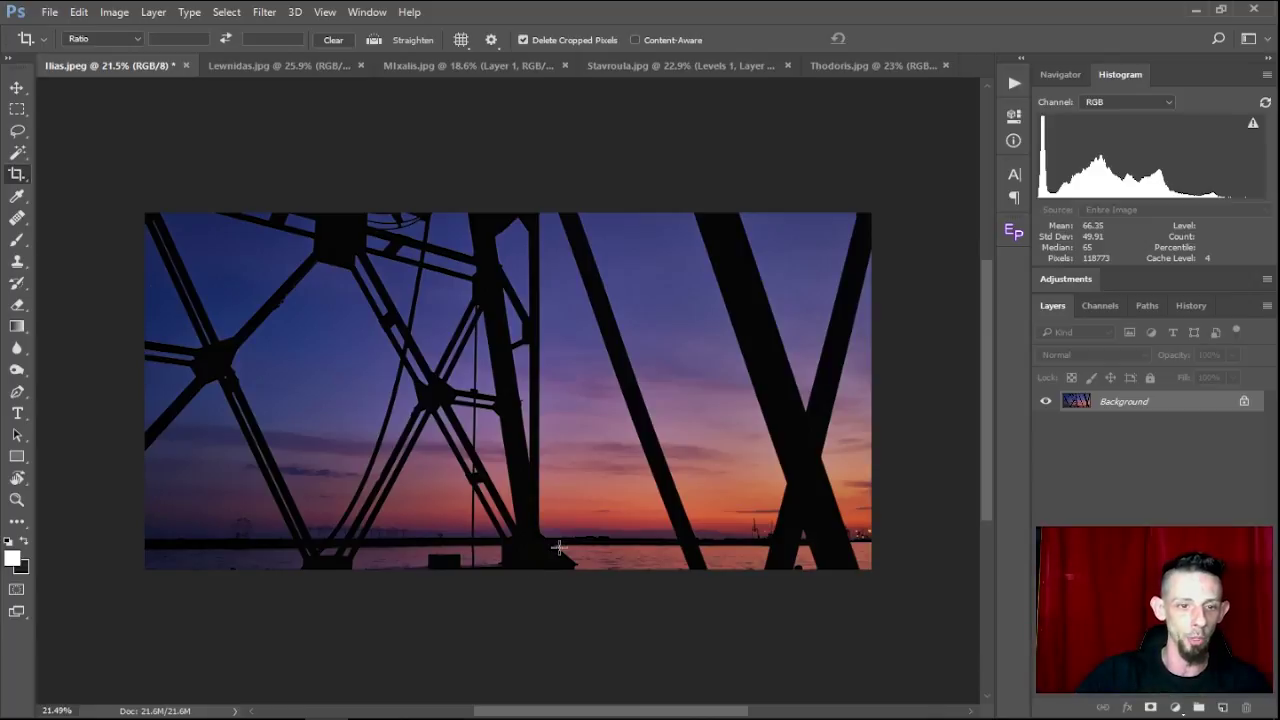
scroll(495, 413, up, 2)
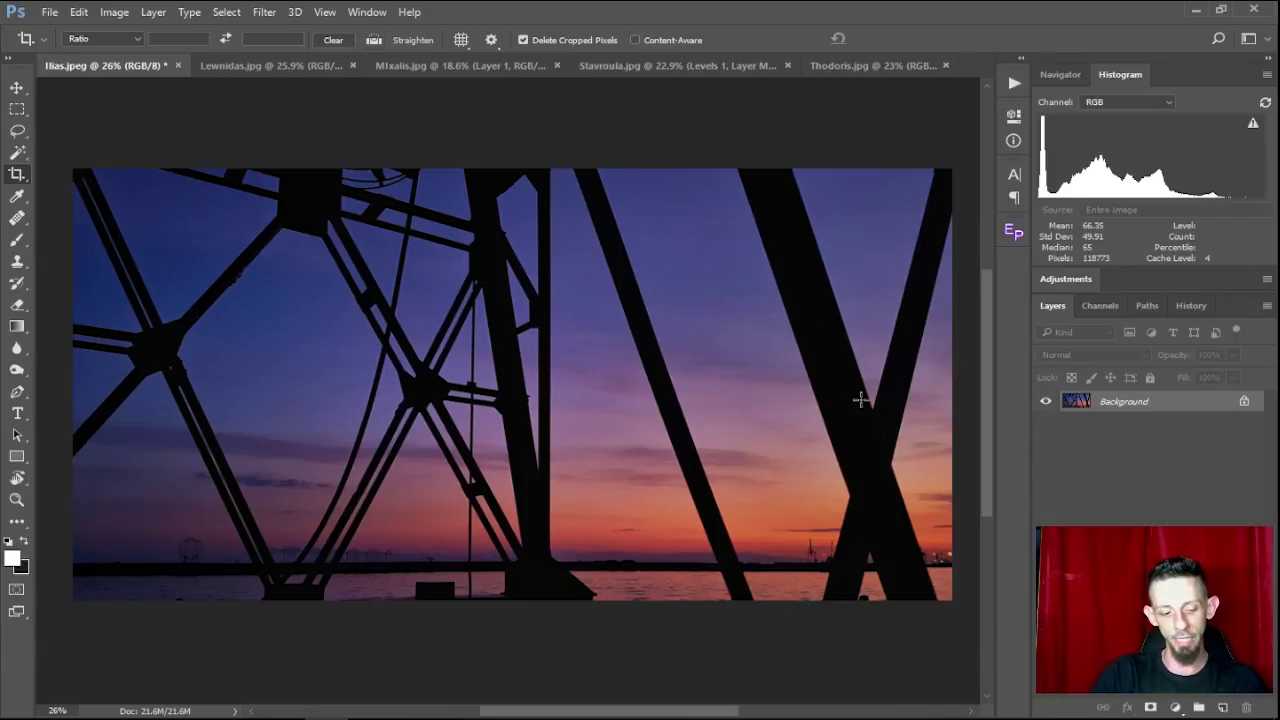
key(ctrl+z)
Step: Crop the sunset photo to a vertical frame of the lattice crane structure, ending just past its tall upright
scroll(860, 398, down, 3)
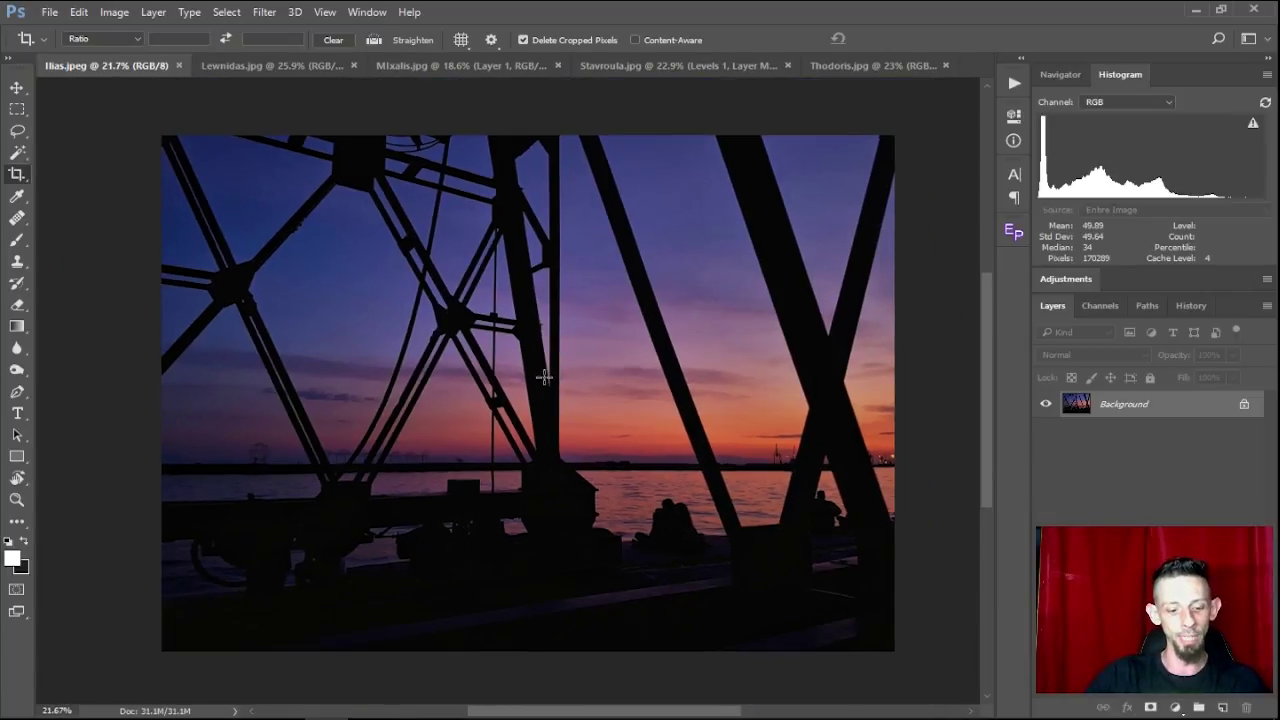
drag(161, 132, 508, 391)
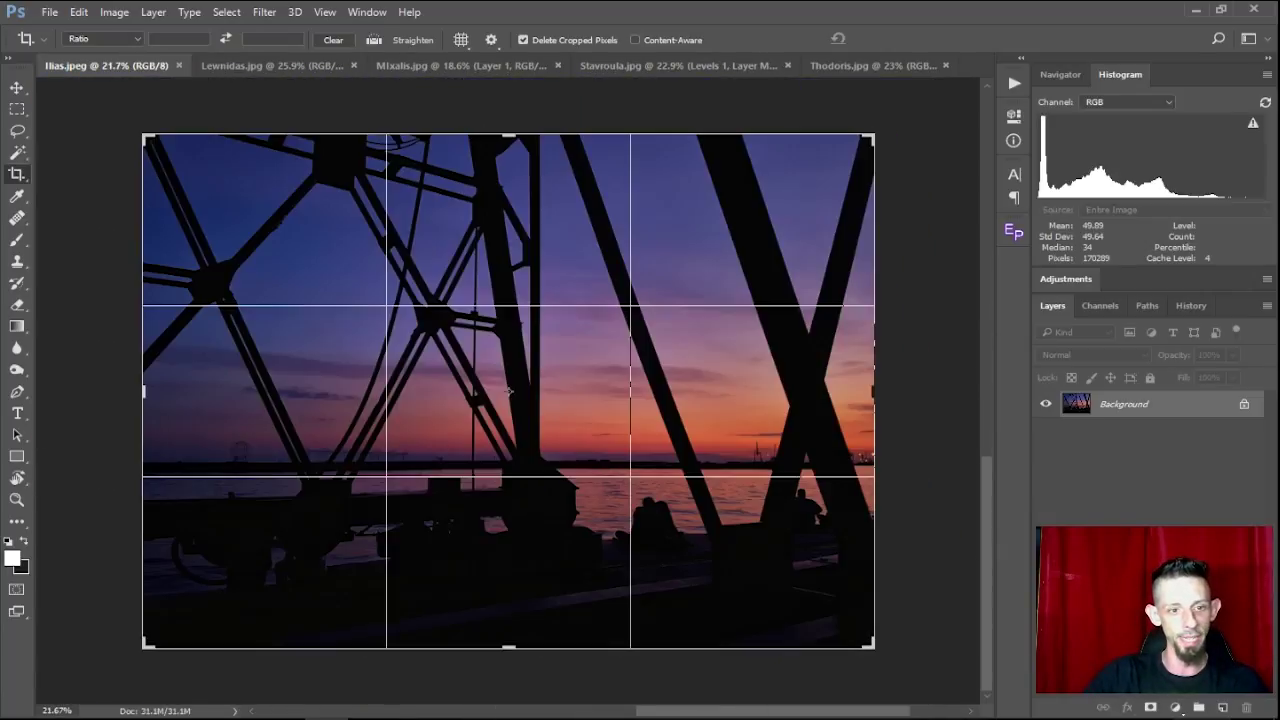
drag(876, 393, 709, 376)
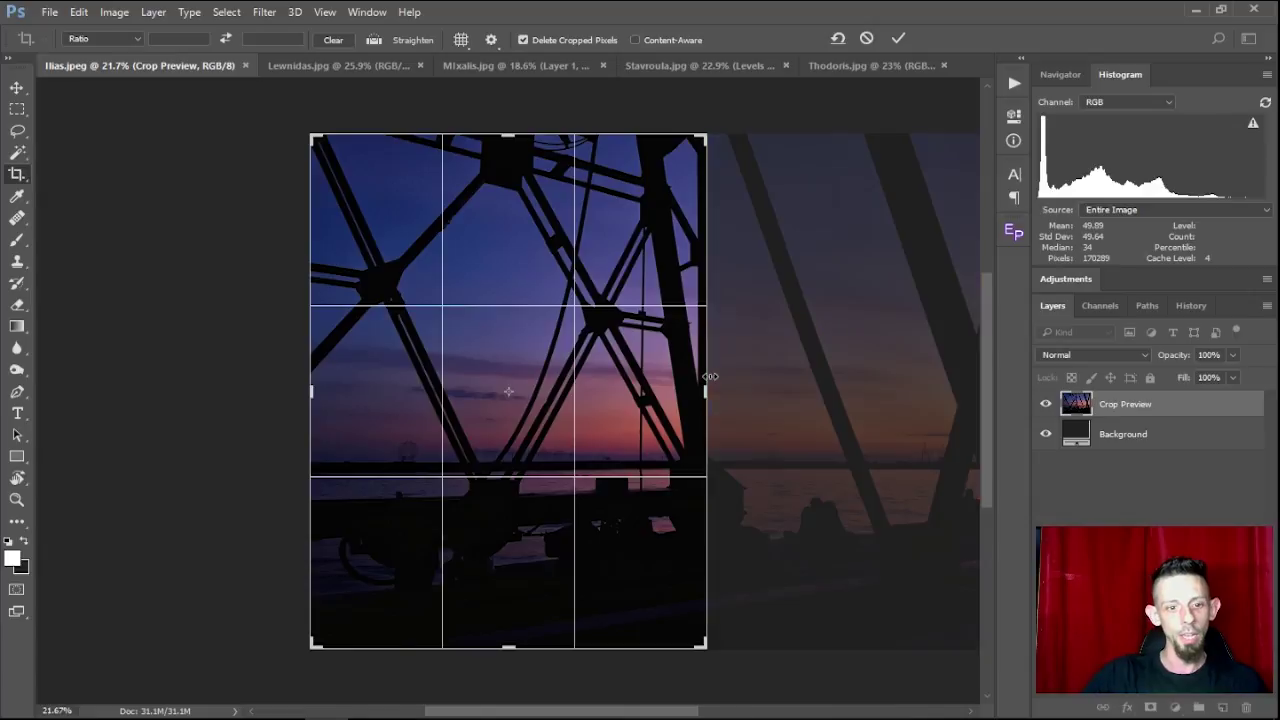
key(Return)
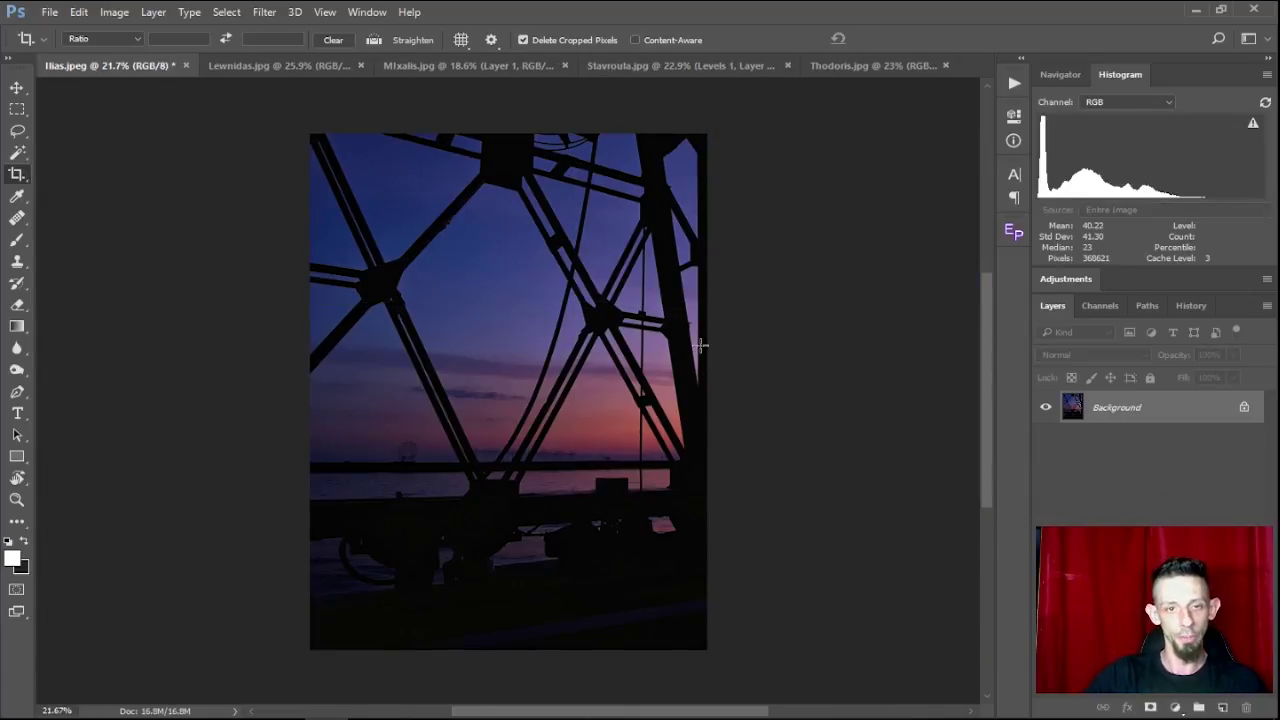
Step: Brighten the cropped crane photo with Curves, moving the white point to input 216, output 255 and raising the midtones
key(ctrl+m)
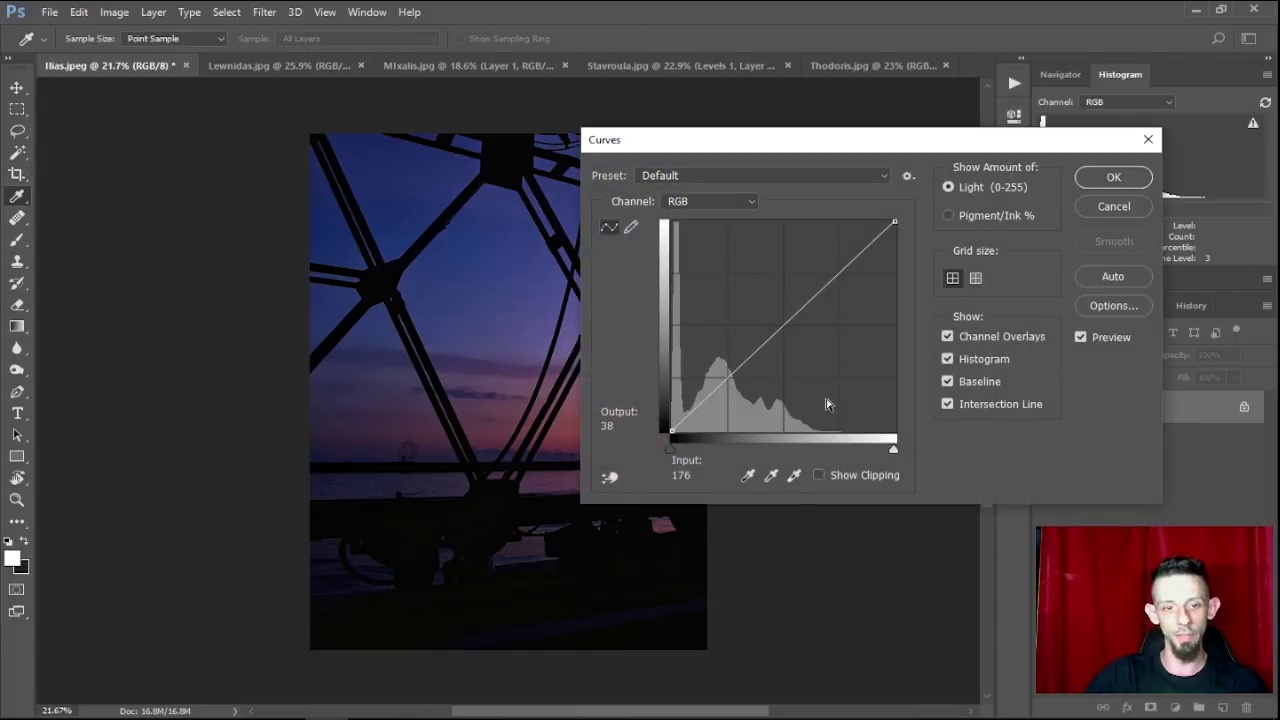
drag(894, 222, 860, 221)
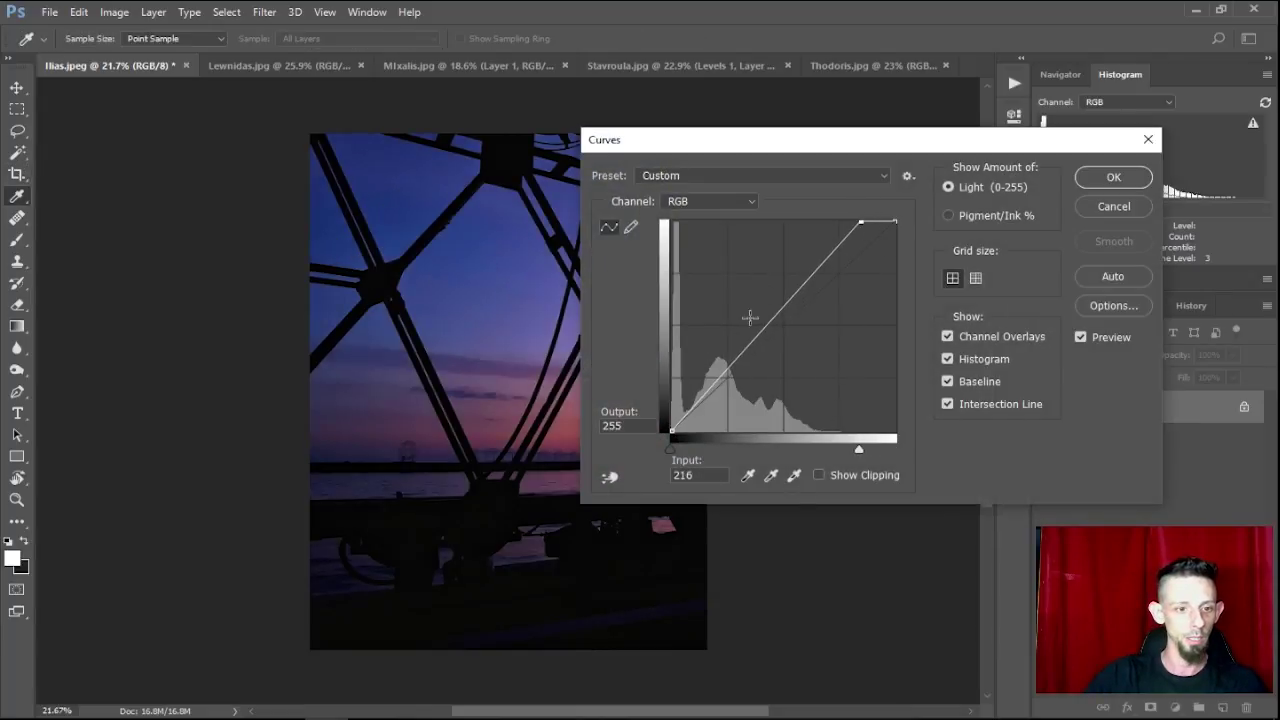
drag(752, 136, 891, 138)
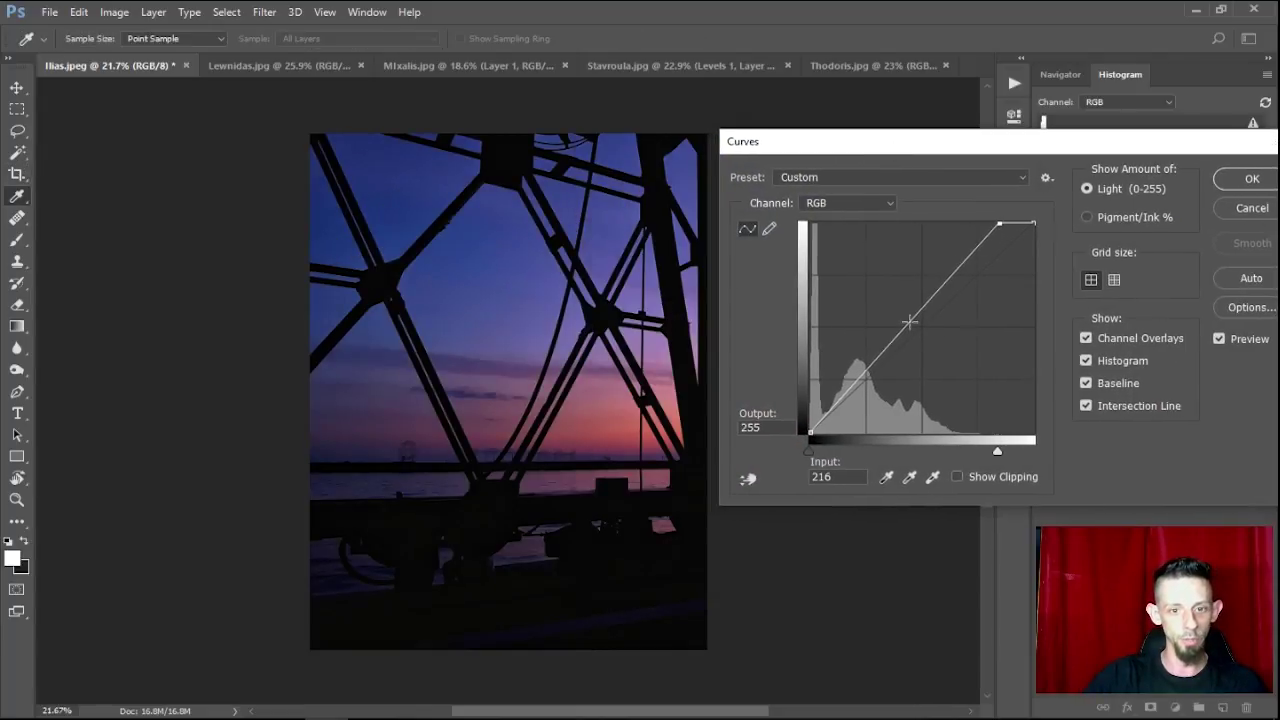
drag(898, 320, 897, 321)
click(1242, 180)
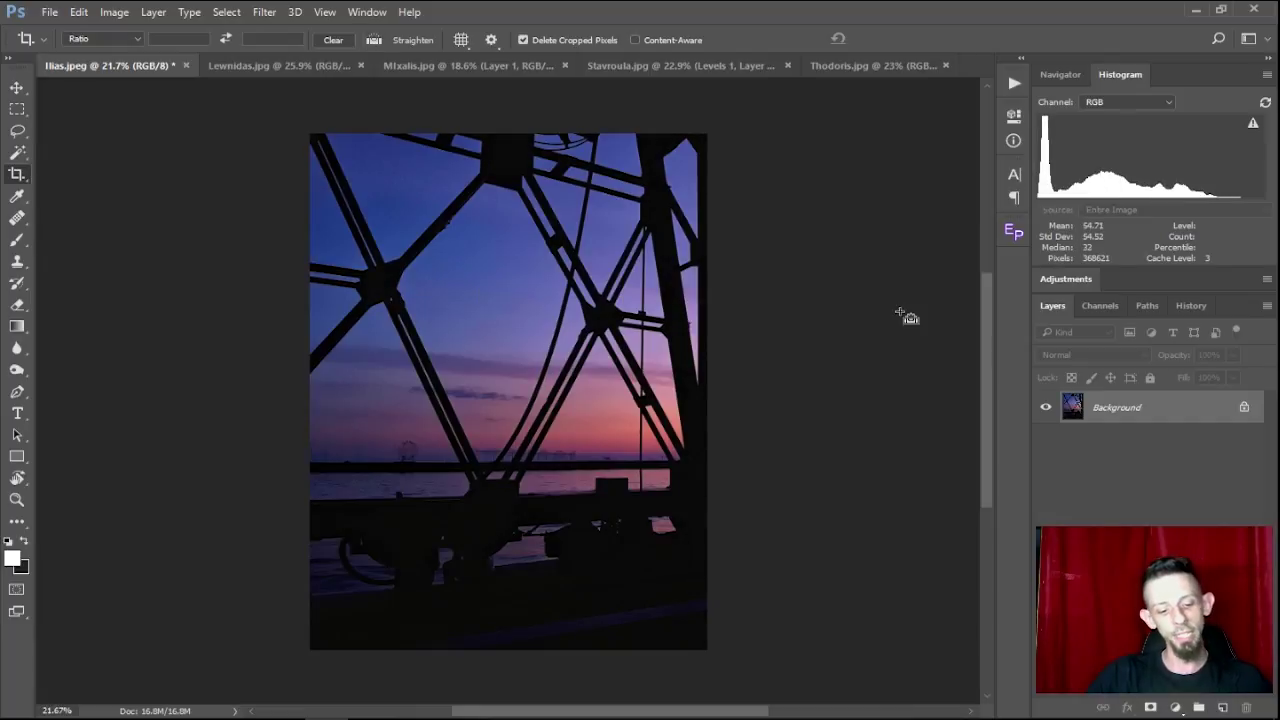
Step: Undo the Curves adjustment and the crane crop to restore the full sunset photo
key(ctrl+z)
scroll(899, 311, up, 1)
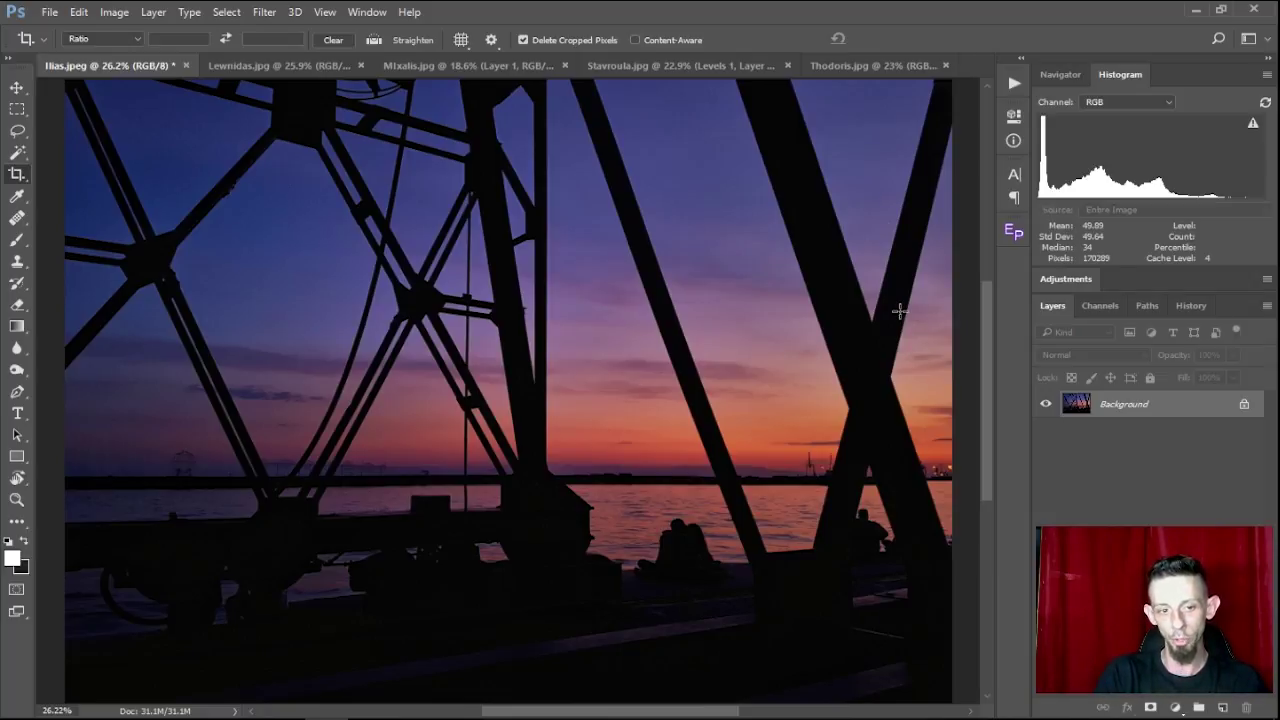
scroll(739, 403, down, 1)
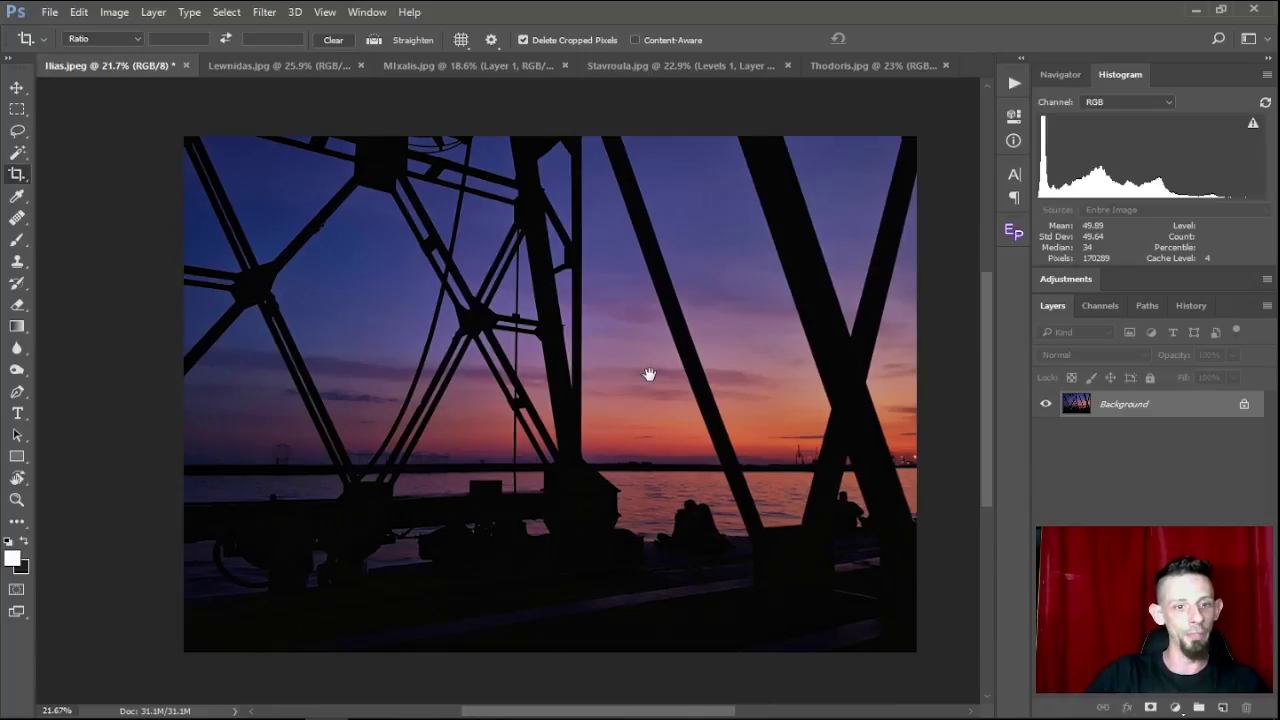
drag(651, 371, 606, 360)
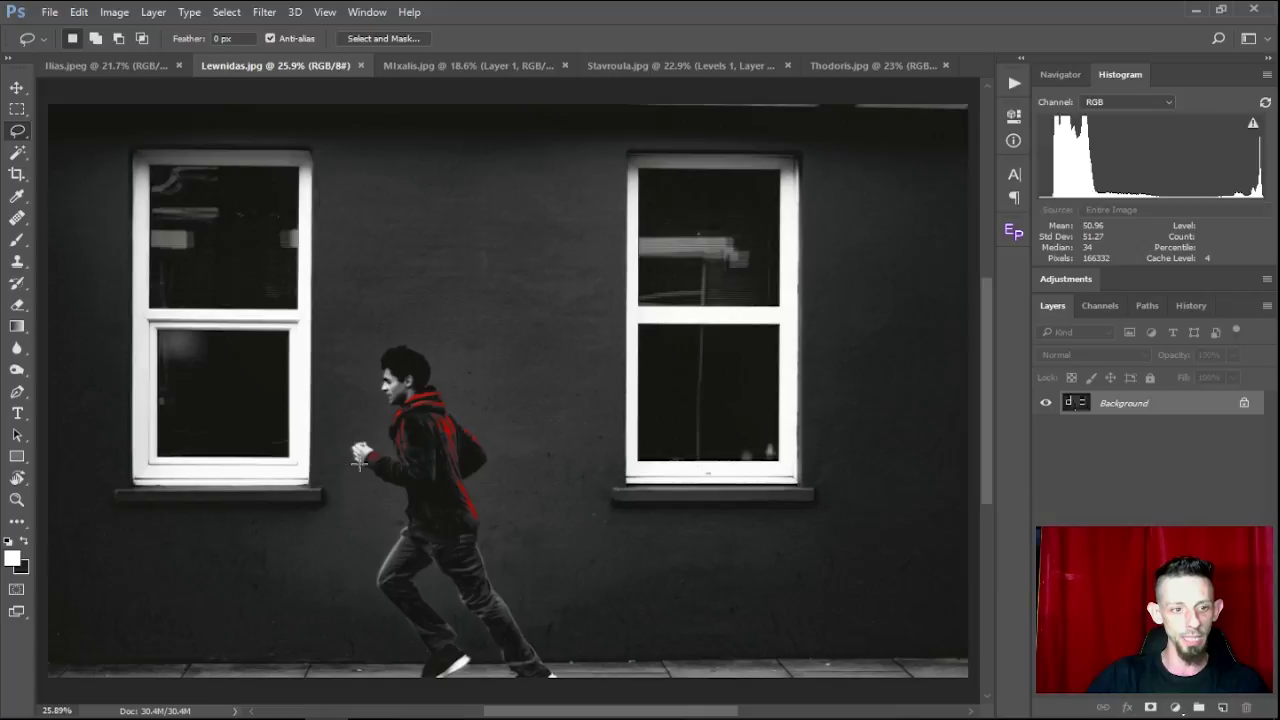
Step: Inspect the runner's face and red-toned jacket up close, and check the photo's camera data in File Info
scroll(414, 437, up, 5)
scroll(441, 423, up, 3)
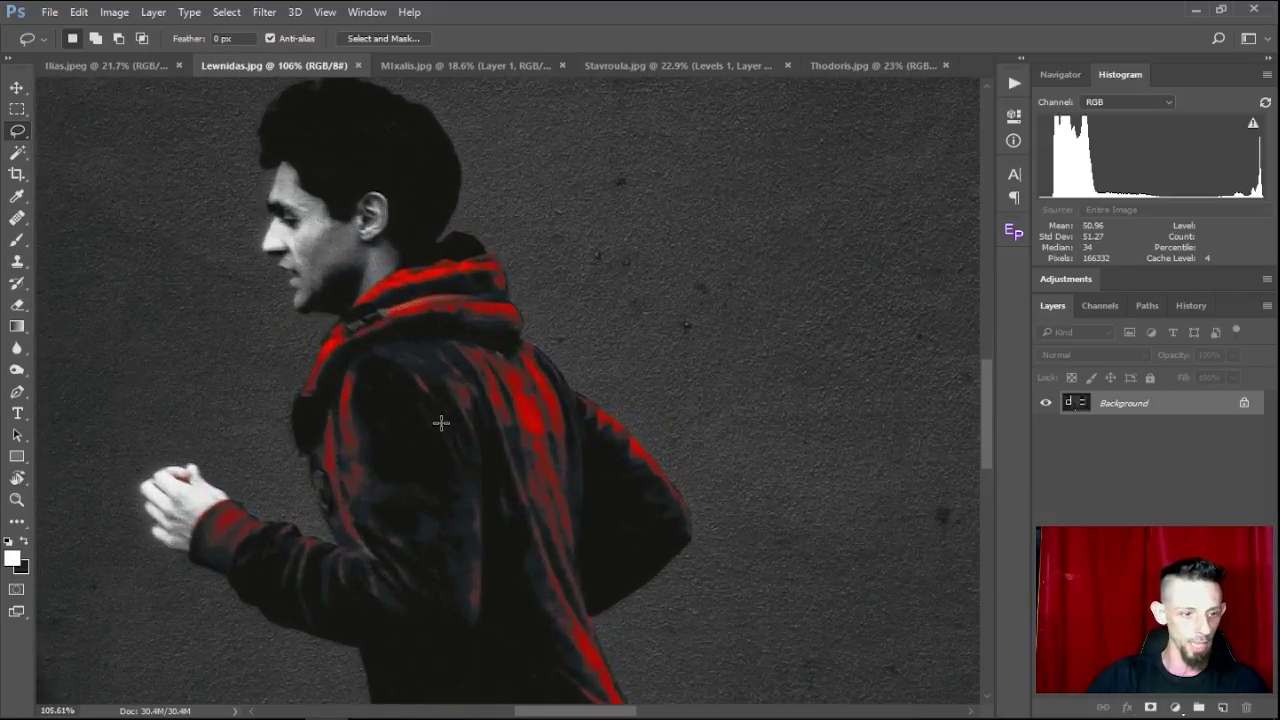
drag(464, 464, 501, 297)
key(ctrl+0)
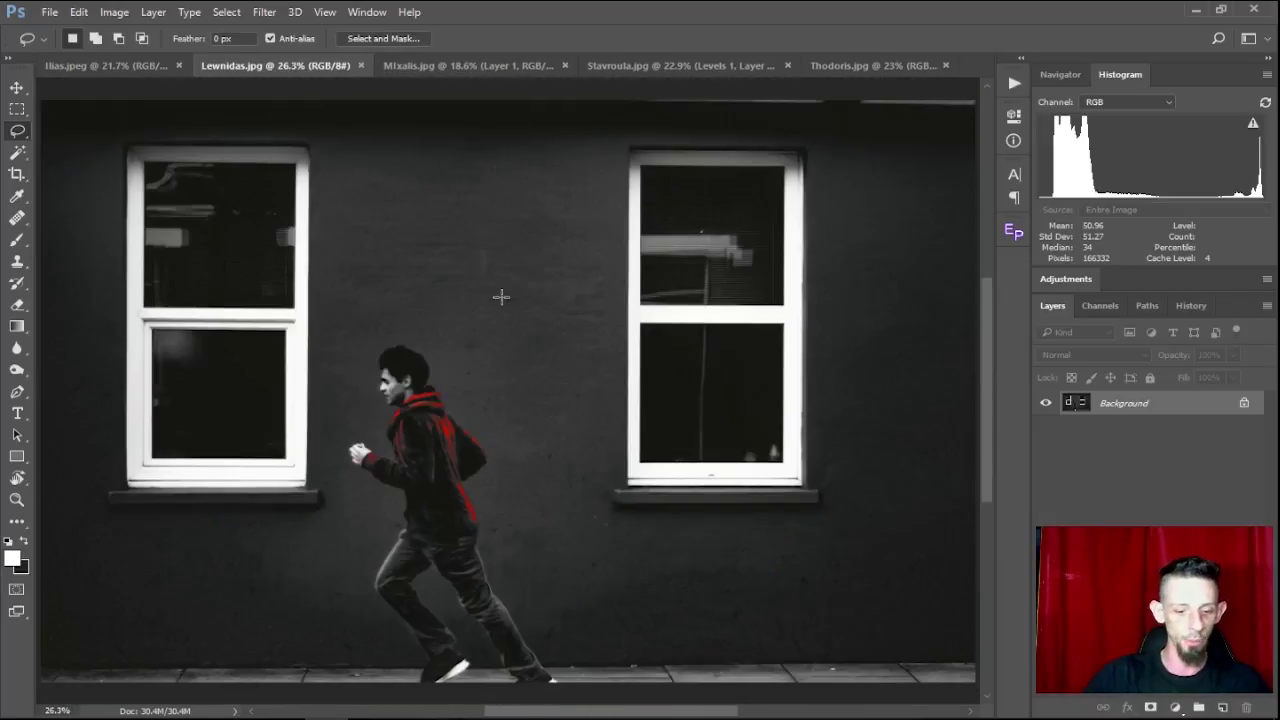
key(ctrl+alt+shift+i)
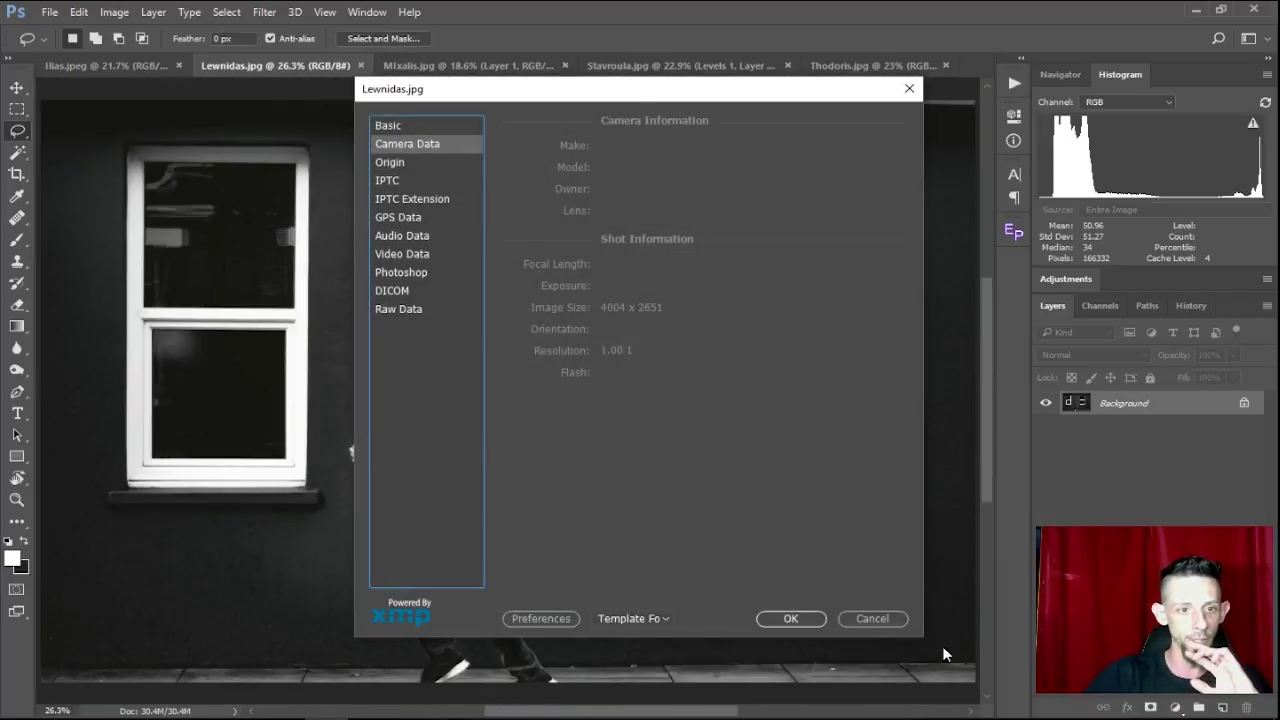
click(874, 617)
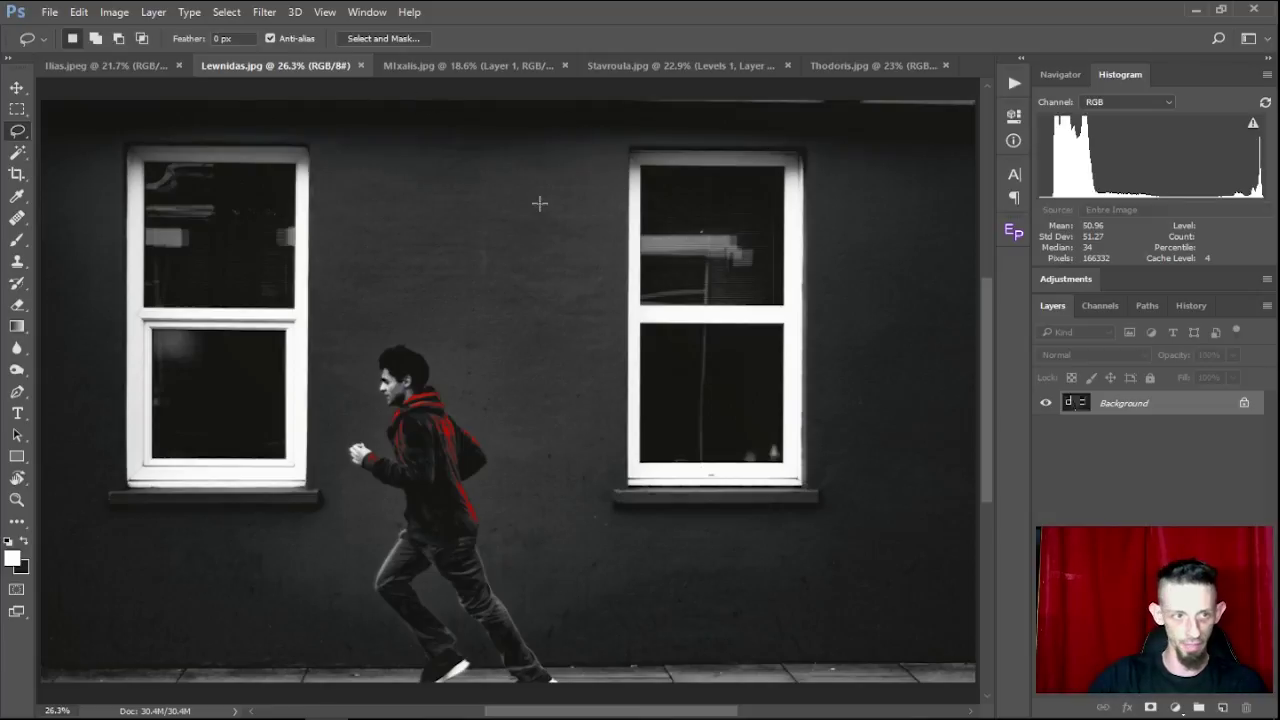
Step: Examine the runner's legs and shoes at the photo's lower edge, and his placement against the wall and windows
scroll(532, 204, down, 1)
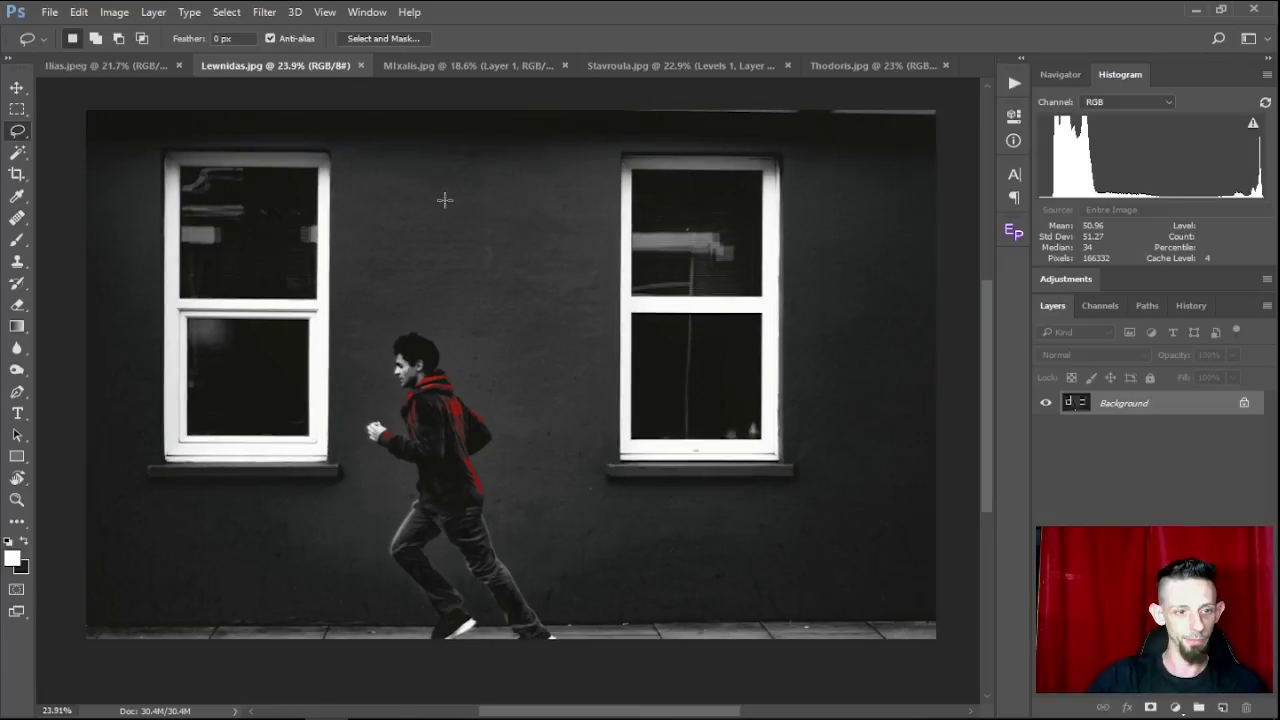
scroll(431, 567, up, 8)
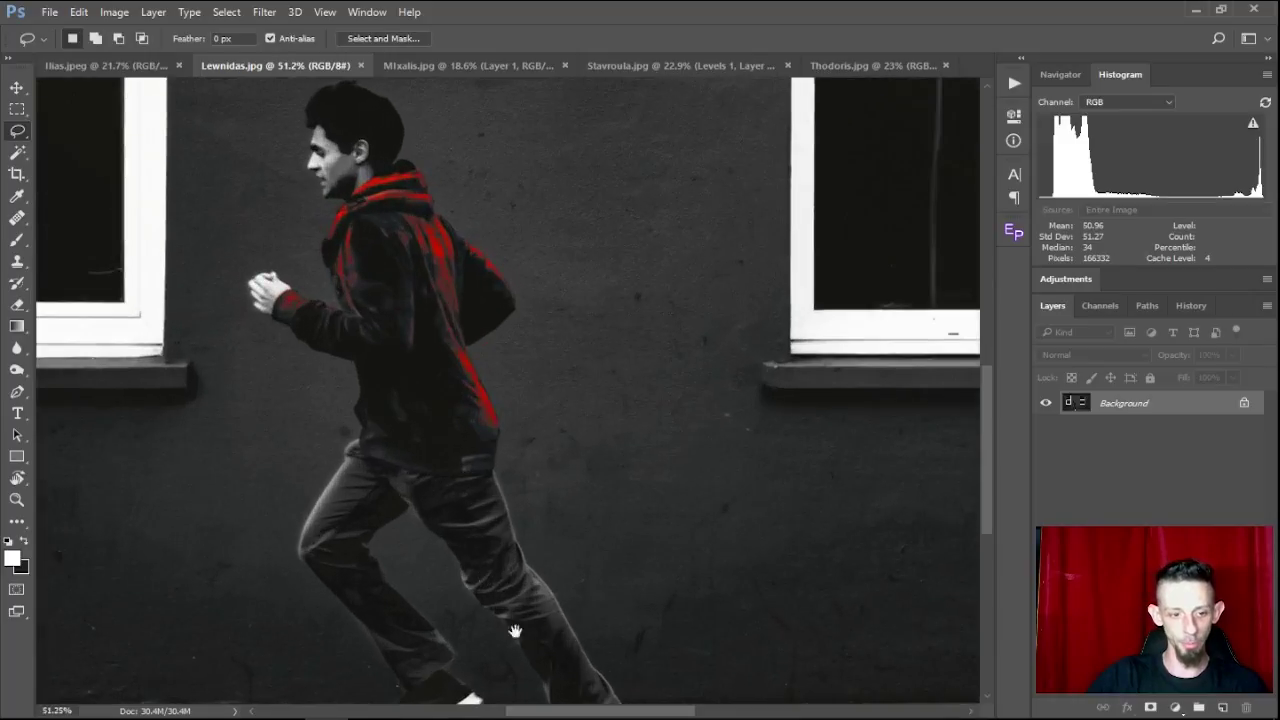
drag(515, 632, 474, 323)
scroll(468, 388, up, 2)
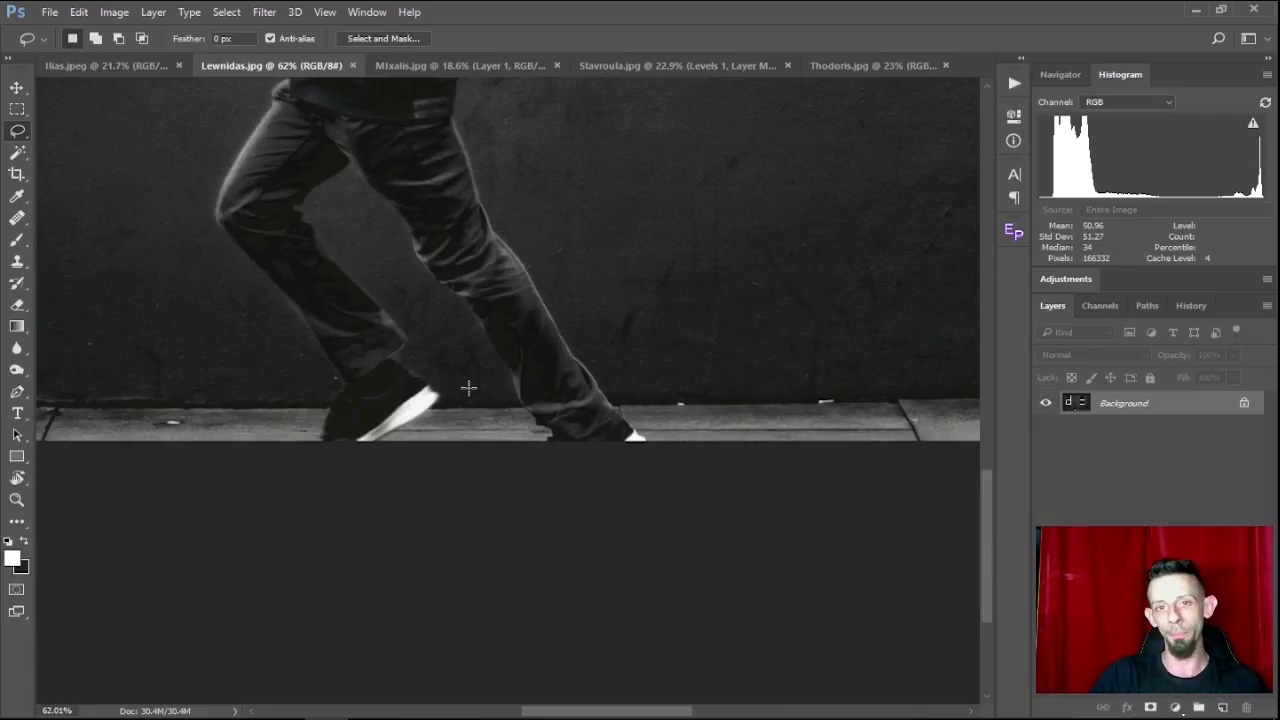
scroll(468, 387, down, 9)
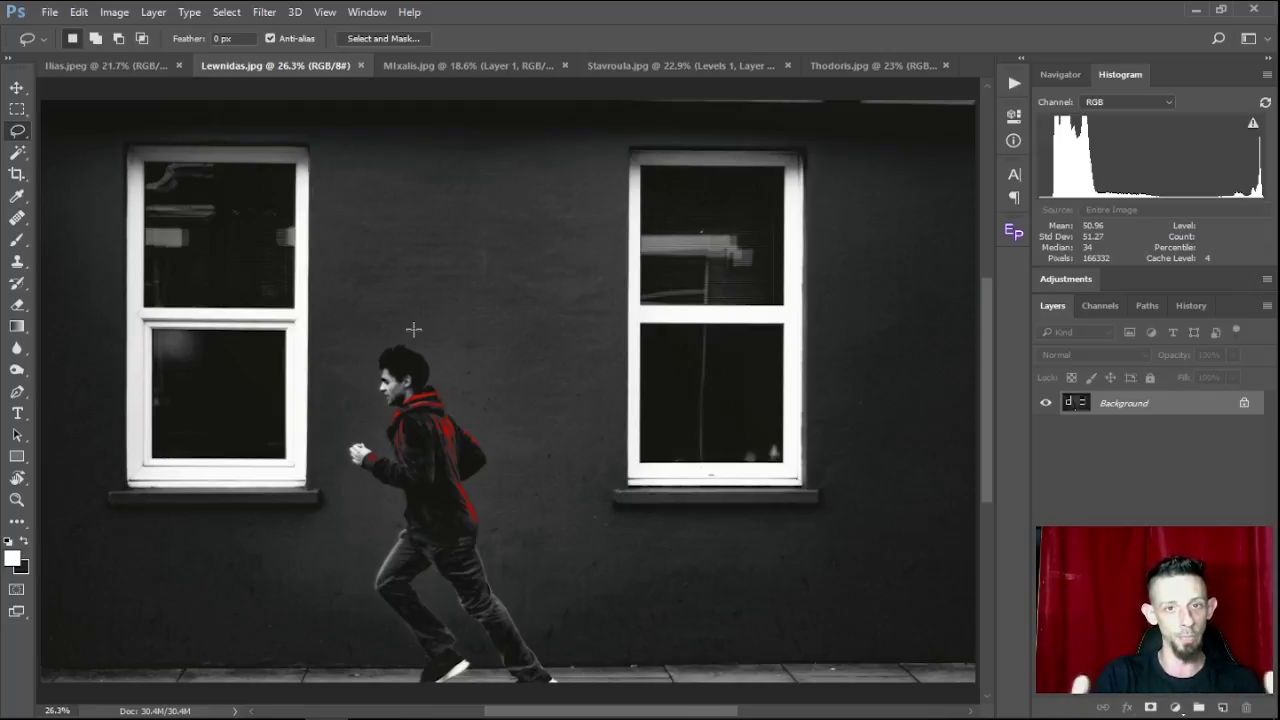
scroll(361, 567, up, 3)
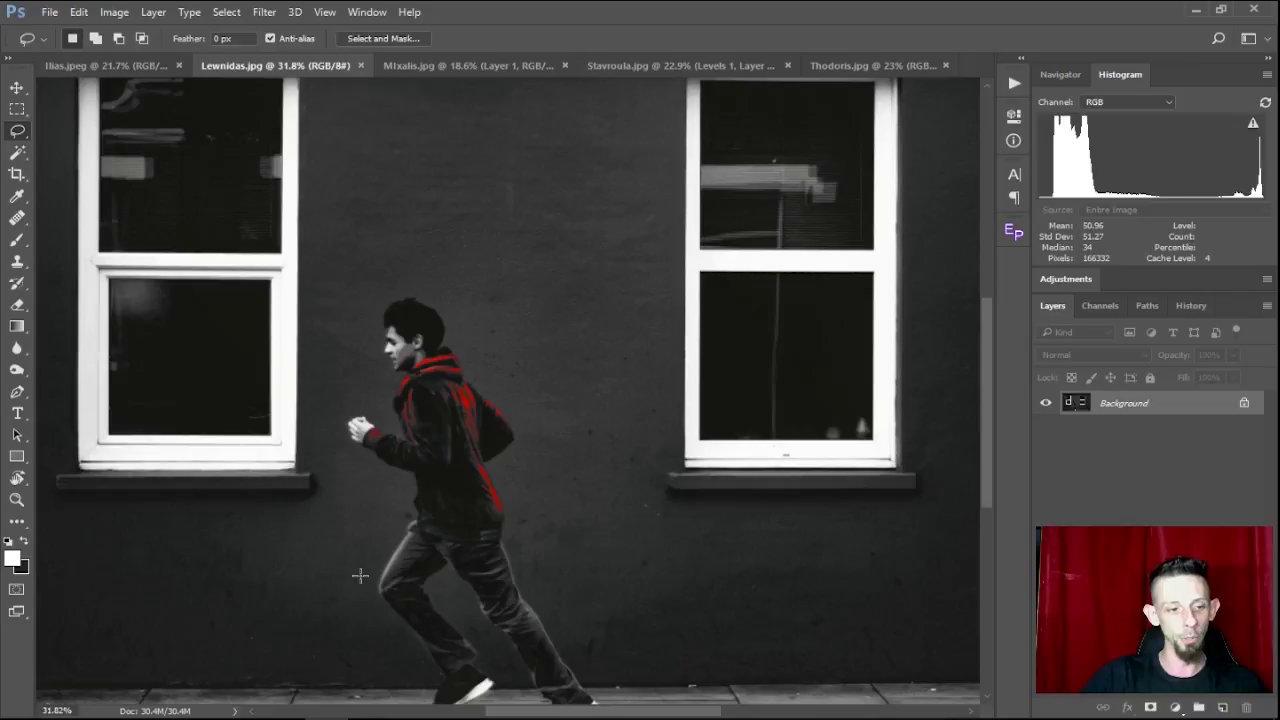
drag(363, 580, 425, 482)
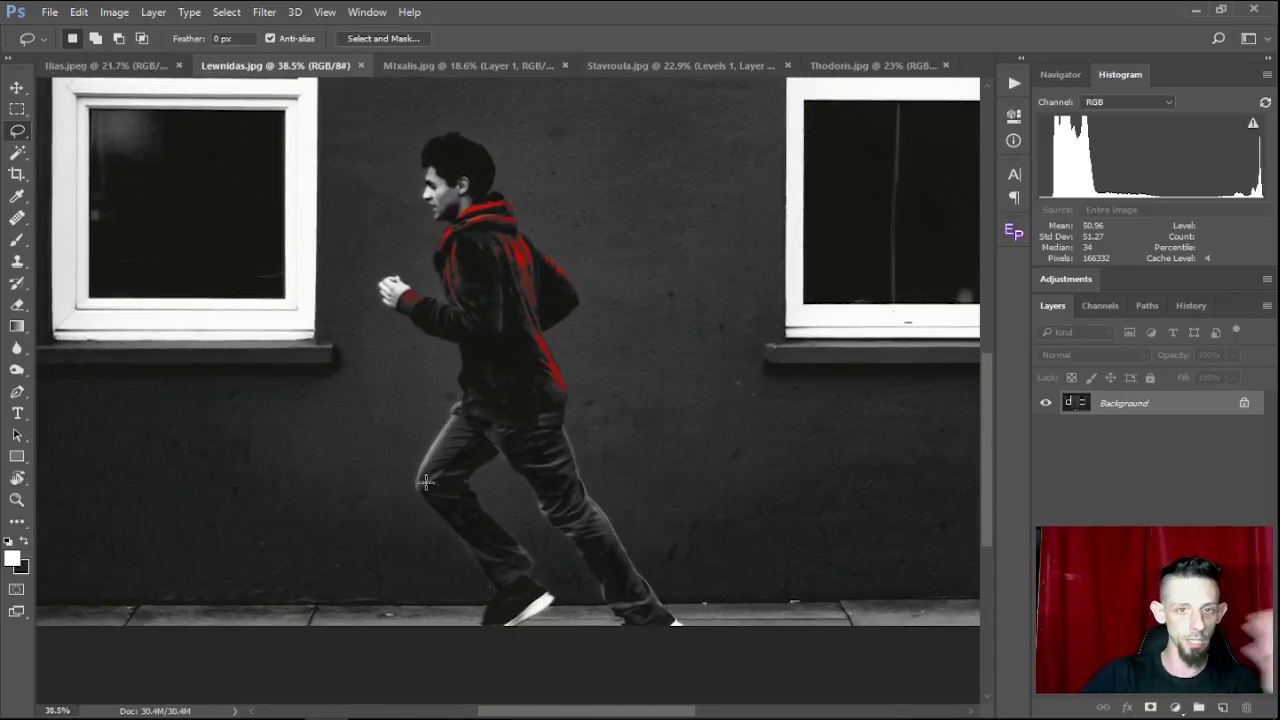
Step: Switch the runner photo to Quick Mask mode and ready a 35 px Brush with black as the foreground colour
scroll(425, 482, down, 4)
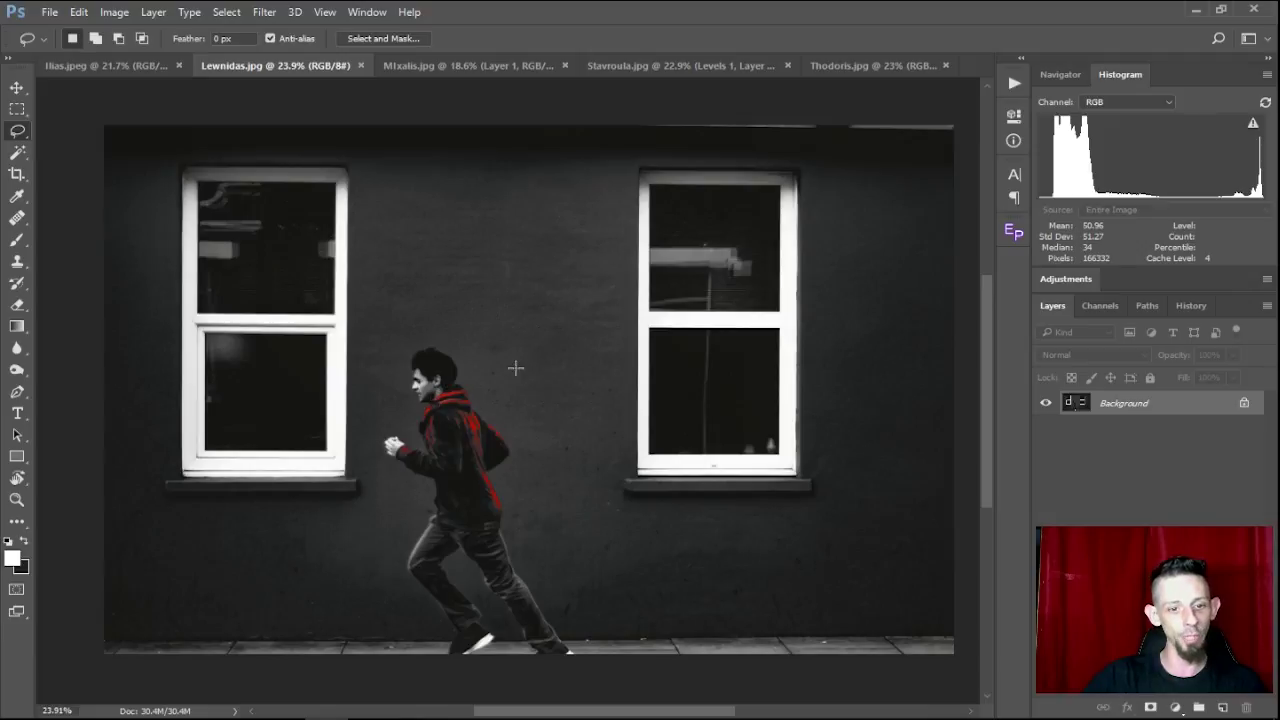
scroll(515, 368, down, 1)
drag(486, 329, 469, 308)
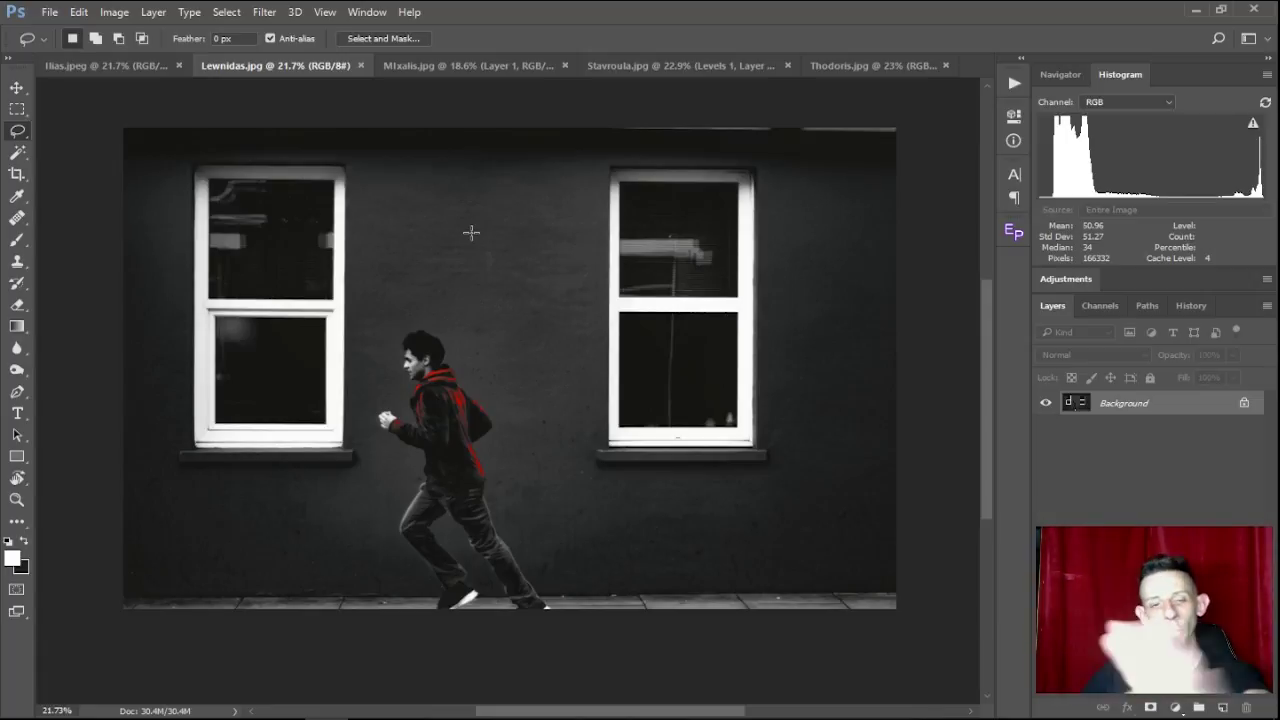
key(q)
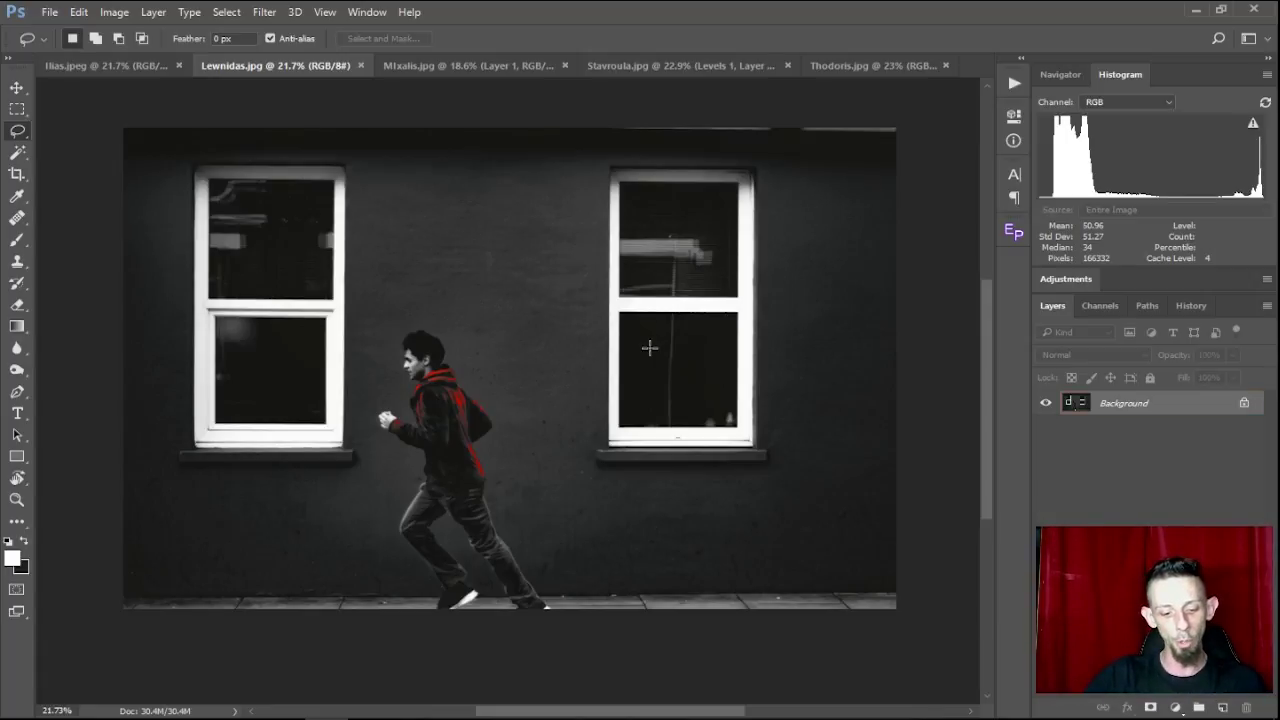
key(b)
key(x)
key(bracketright)
key(bracketright)
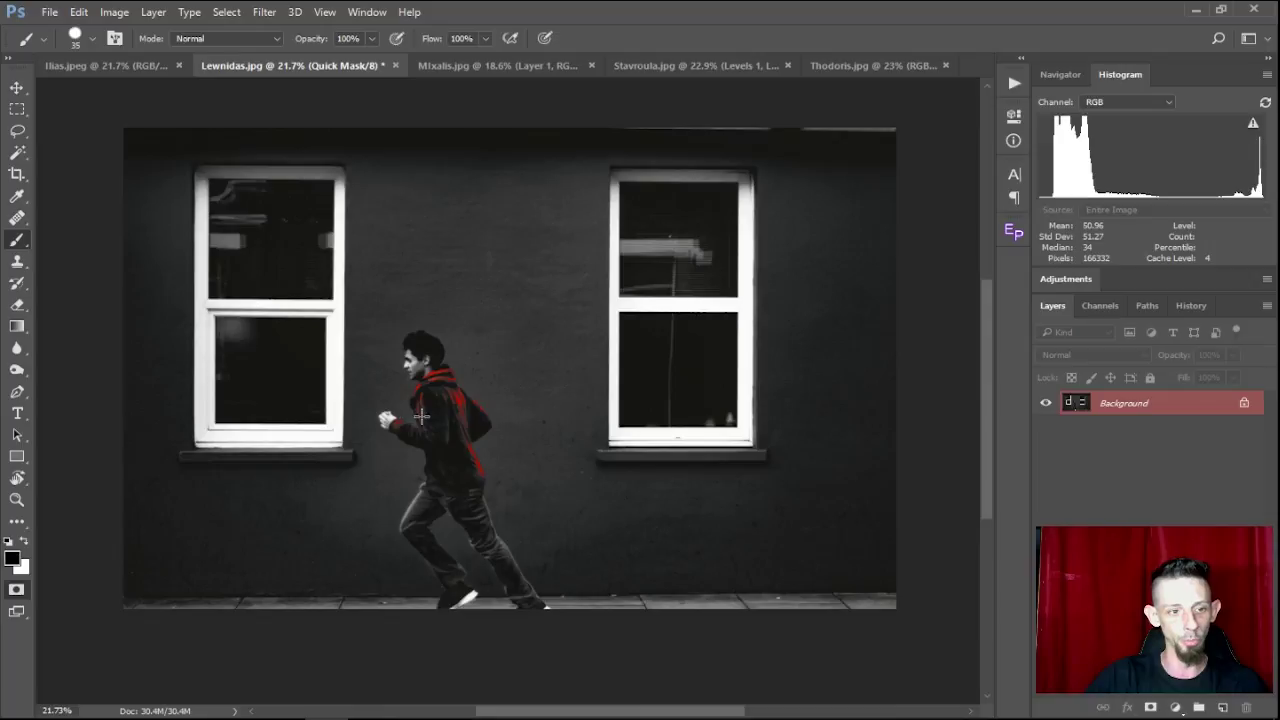
Step: Enlarge the mask brush to 90 px and soften its edge, testing it on the runner's face
scroll(424, 407, up, 3)
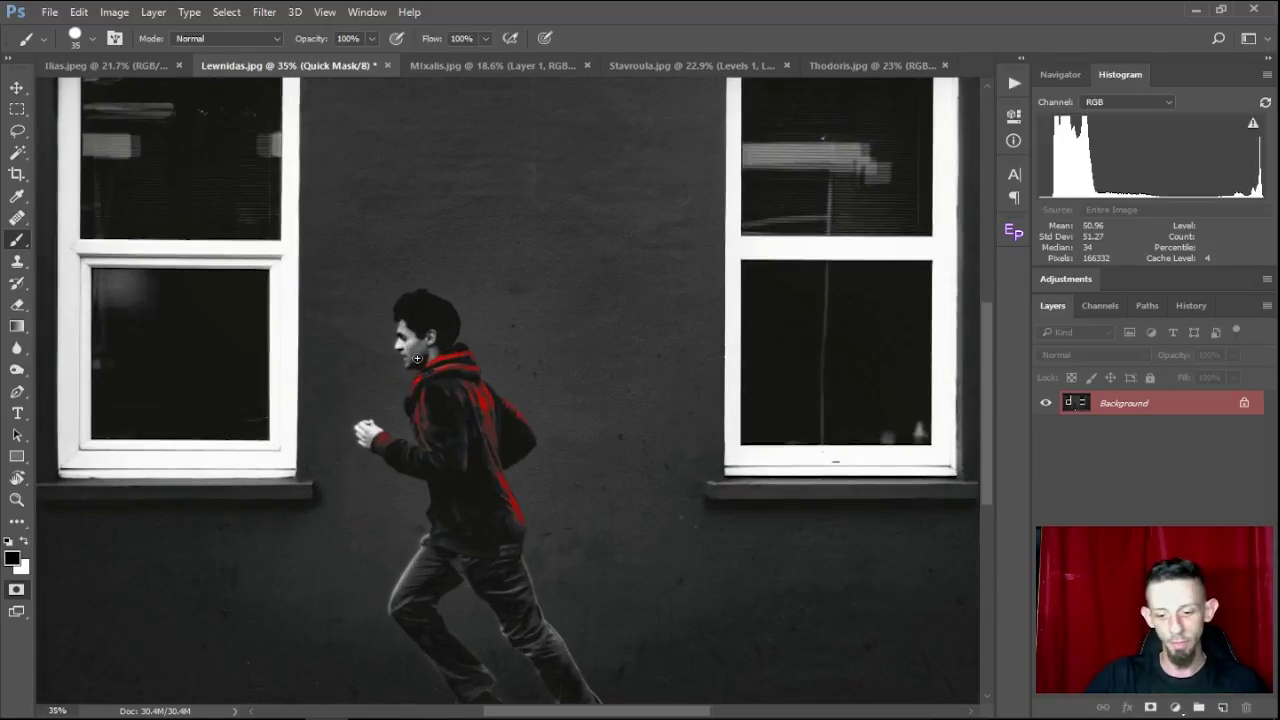
key(bracketright)
key(bracketright)
key(bracketright)
key(bracketright)
mouse_move(412, 350)
mouse_down()
mouse_move(414, 310)
mouse_move(428, 348)
mouse_move(425, 318)
mouse_move(436, 324)
mouse_move(414, 304)
mouse_move(443, 322)
mouse_move(422, 348)
mouse_move(452, 328)
mouse_move(423, 357)
mouse_up()
right_click(430, 352)
drag(582, 438, 595, 440)
key(Return)
Step: Paint the Quick Mask over the runner's whole figure, from head and jacket down both legs to the shoes
mouse_move(433, 385)
mouse_down()
mouse_move(463, 412)
mouse_move(458, 349)
mouse_move(520, 440)
mouse_move(492, 463)
mouse_move(462, 409)
mouse_move(478, 427)
mouse_move(436, 415)
mouse_move(438, 427)
mouse_move(420, 406)
mouse_move(438, 457)
mouse_move(359, 428)
mouse_move(439, 470)
mouse_move(412, 450)
mouse_move(443, 480)
mouse_move(446, 522)
mouse_move(454, 488)
mouse_move(411, 590)
mouse_move(460, 559)
mouse_move(478, 482)
mouse_move(452, 521)
mouse_move(465, 503)
mouse_move(457, 454)
mouse_move(487, 499)
mouse_move(447, 443)
mouse_move(438, 552)
mouse_move(477, 493)
mouse_move(512, 536)
mouse_move(483, 484)
mouse_move(488, 551)
mouse_up()
scroll(488, 551, down, 2)
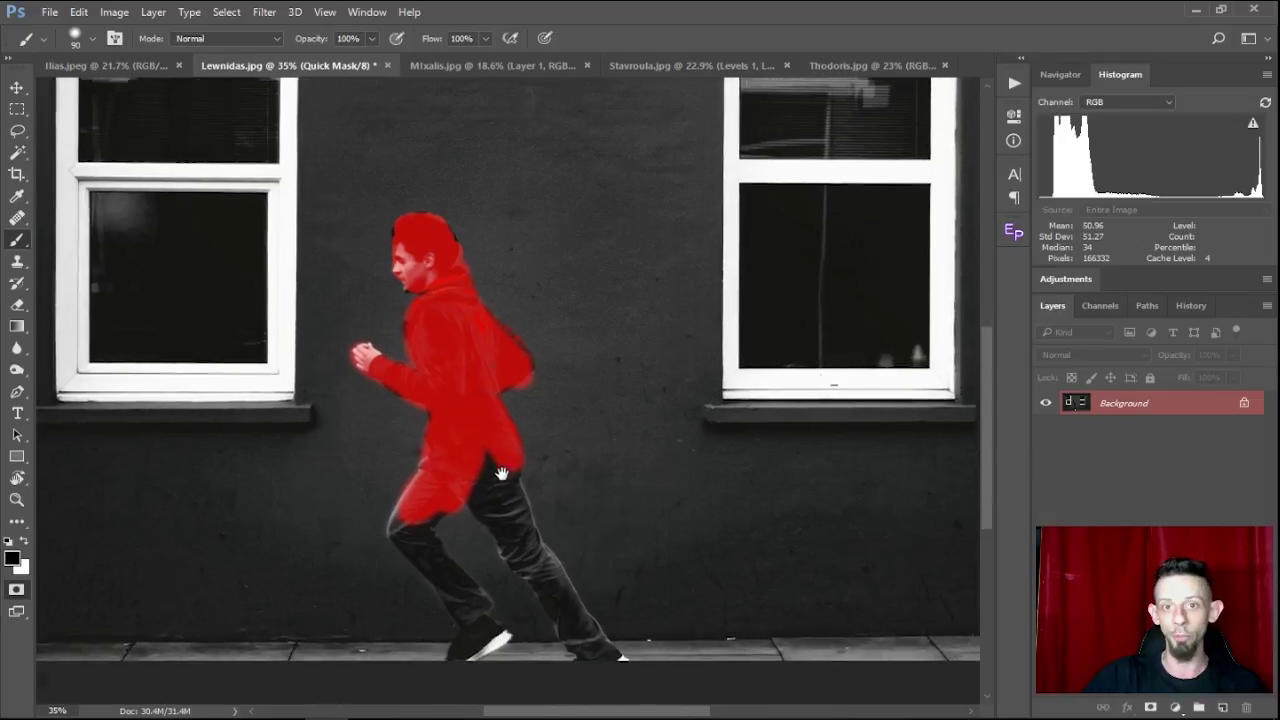
mouse_move(408, 514)
mouse_down()
mouse_move(457, 569)
mouse_move(439, 519)
mouse_move(435, 538)
mouse_move(478, 625)
mouse_up()
mouse_move(490, 466)
mouse_down()
mouse_move(504, 515)
mouse_move(507, 459)
mouse_move(506, 493)
mouse_move(541, 576)
mouse_move(608, 646)
mouse_up()
Step: Turn the mask into an inverted selection, copy the runner onto a new layer, and check the cutout with the Background hidden
key(q)
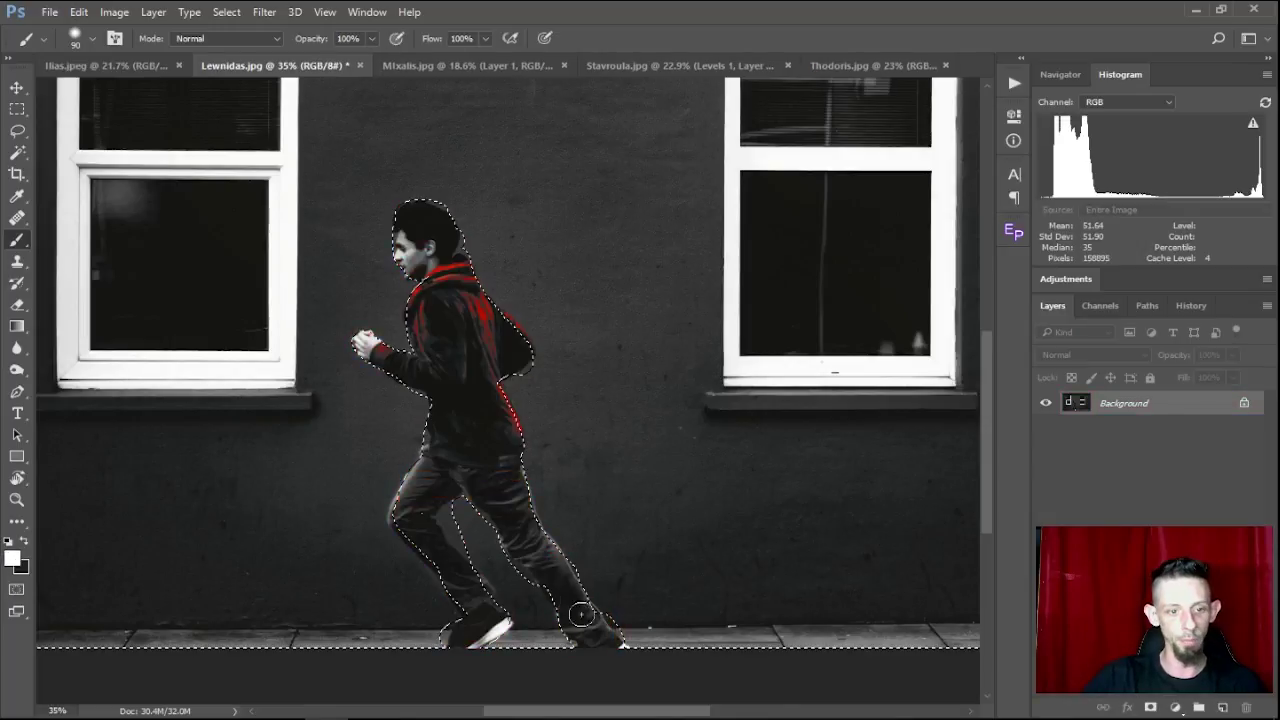
key(l)
right_click(549, 478)
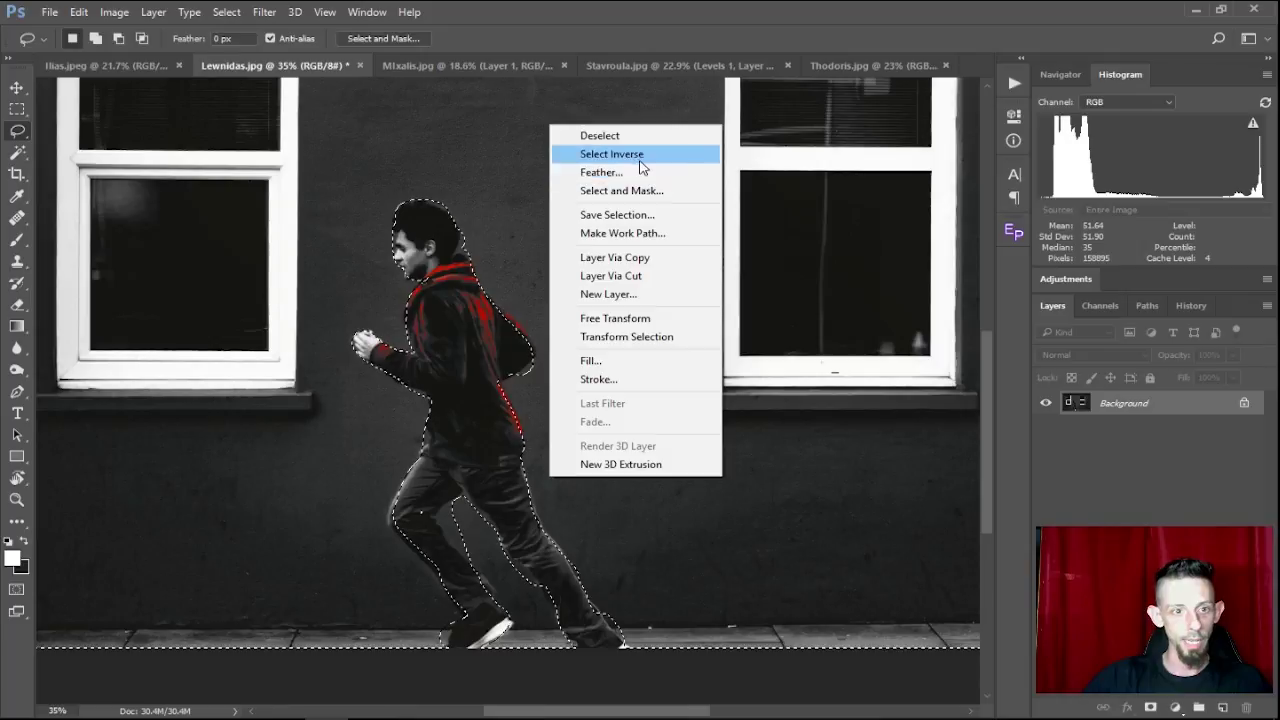
click(630, 155)
key(ctrl+j)
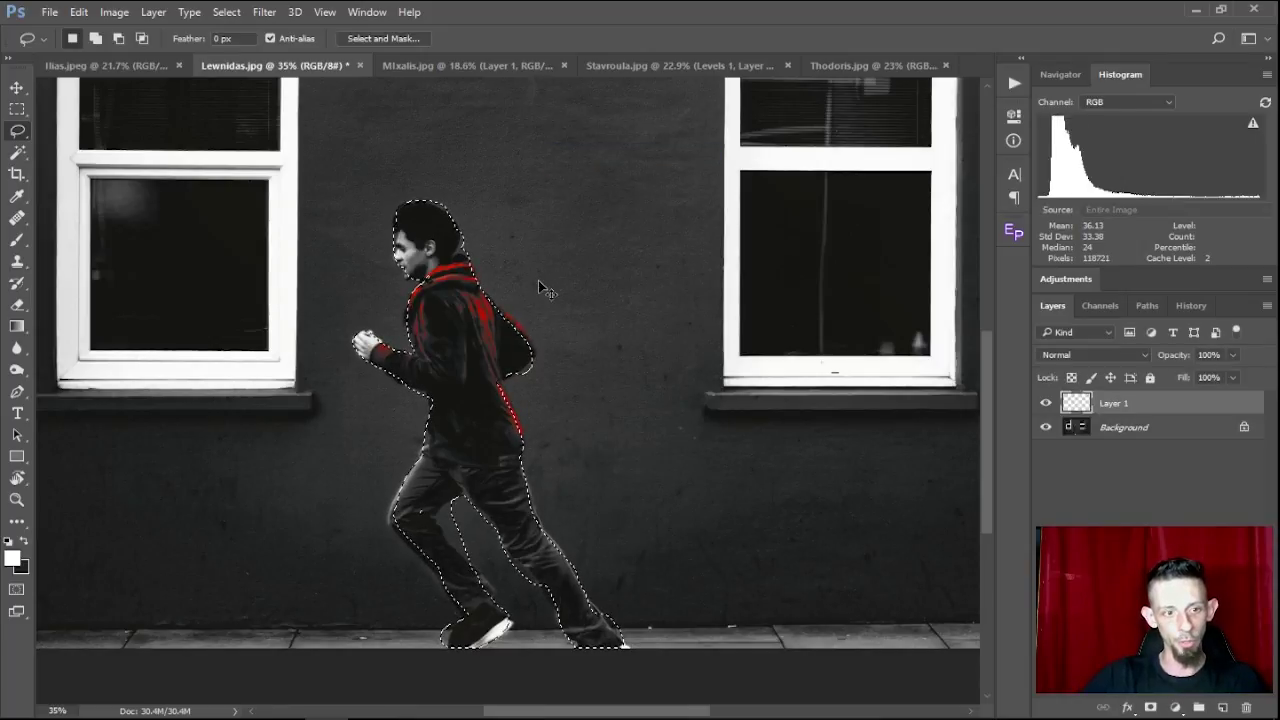
click(1046, 428)
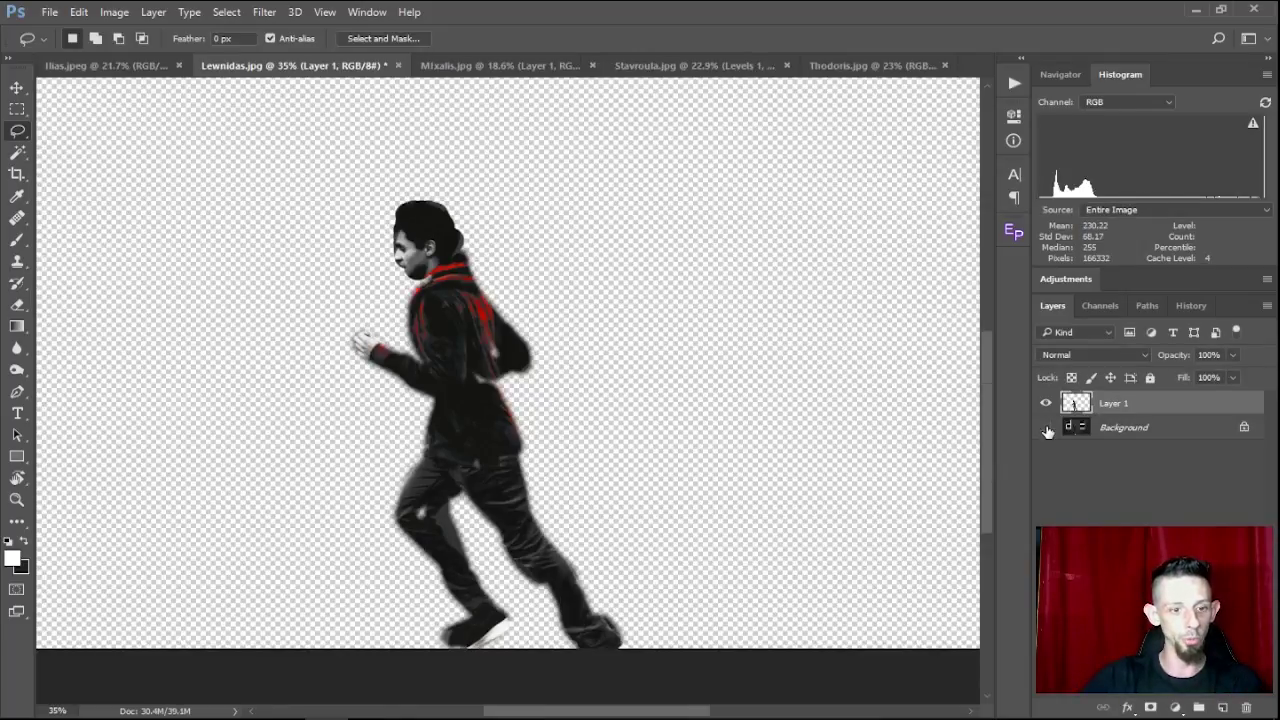
click(1046, 428)
Step: Apply a Motion Blur to the Background layer with an angle of 0° and a distance of 201 pixels
click(1120, 428)
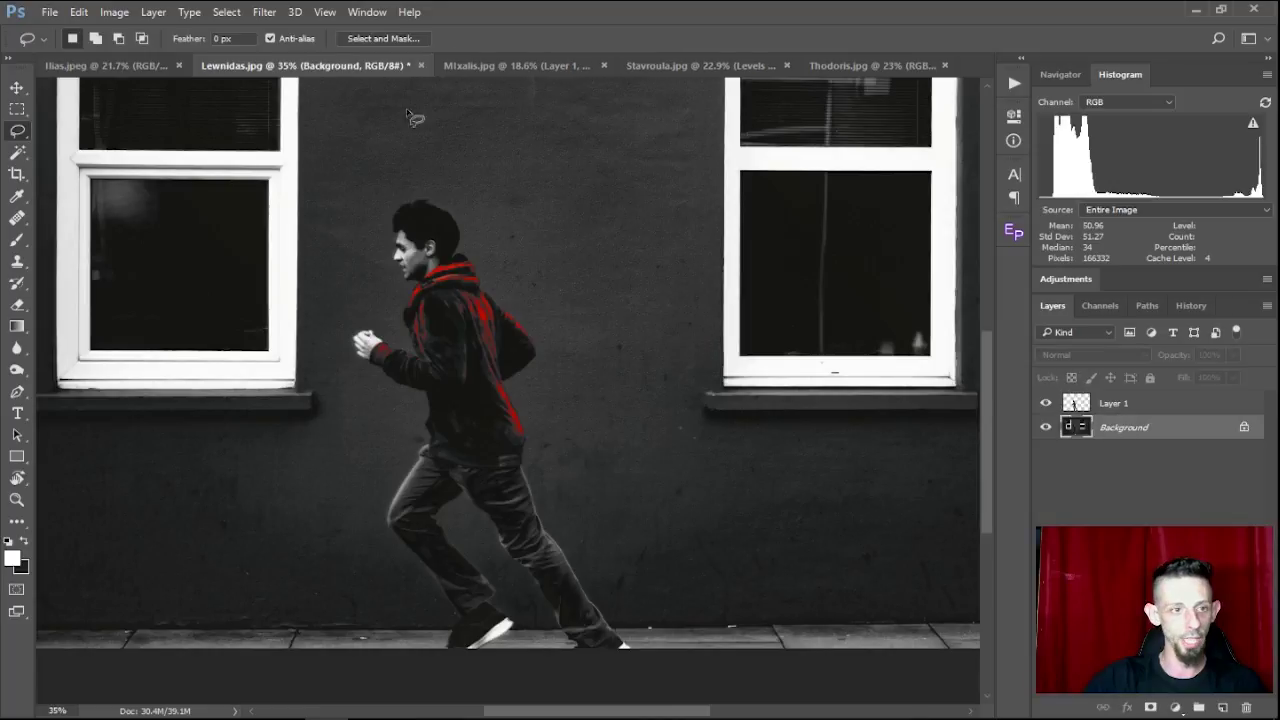
scroll(448, 205, down, 2)
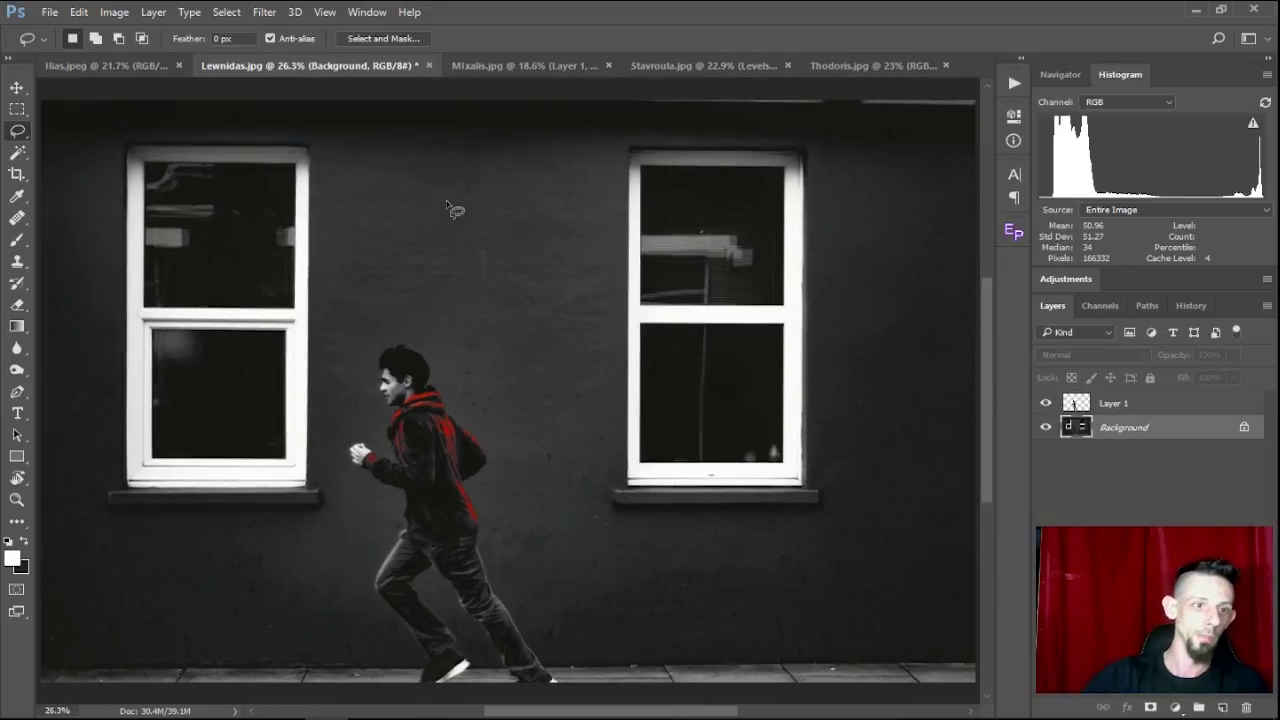
click(264, 12)
mouse_move(346, 215)
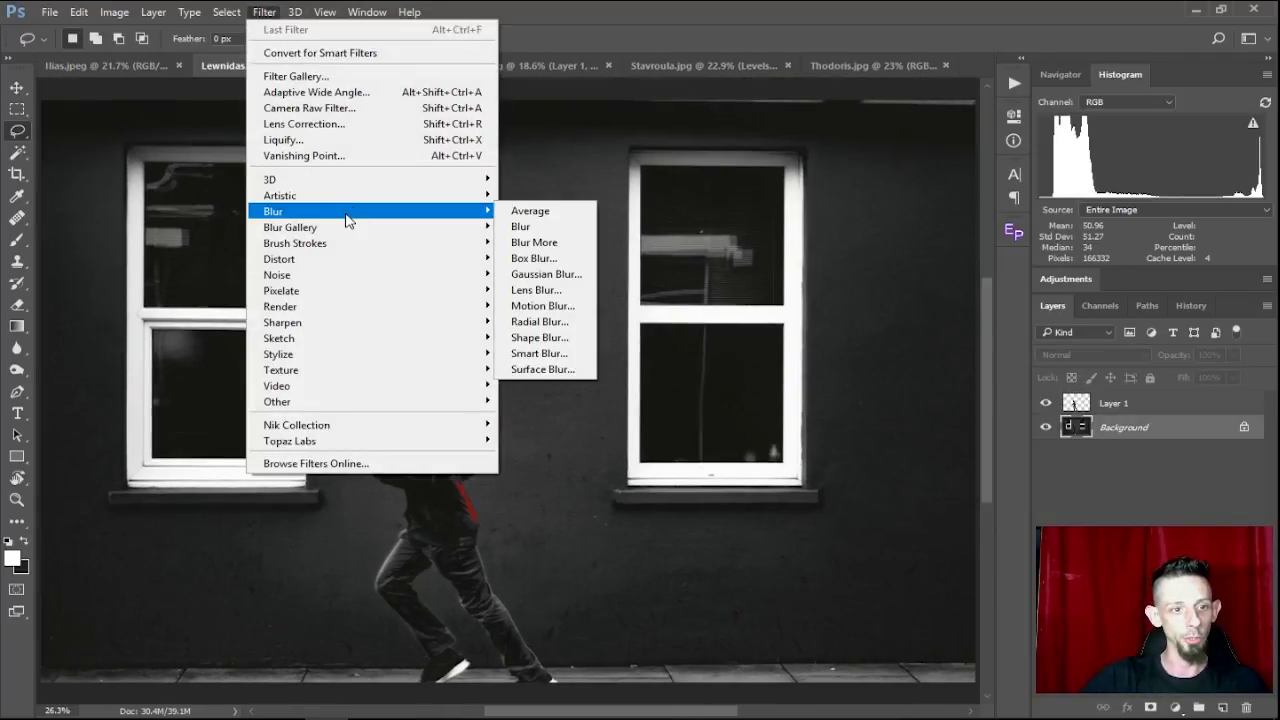
click(570, 313)
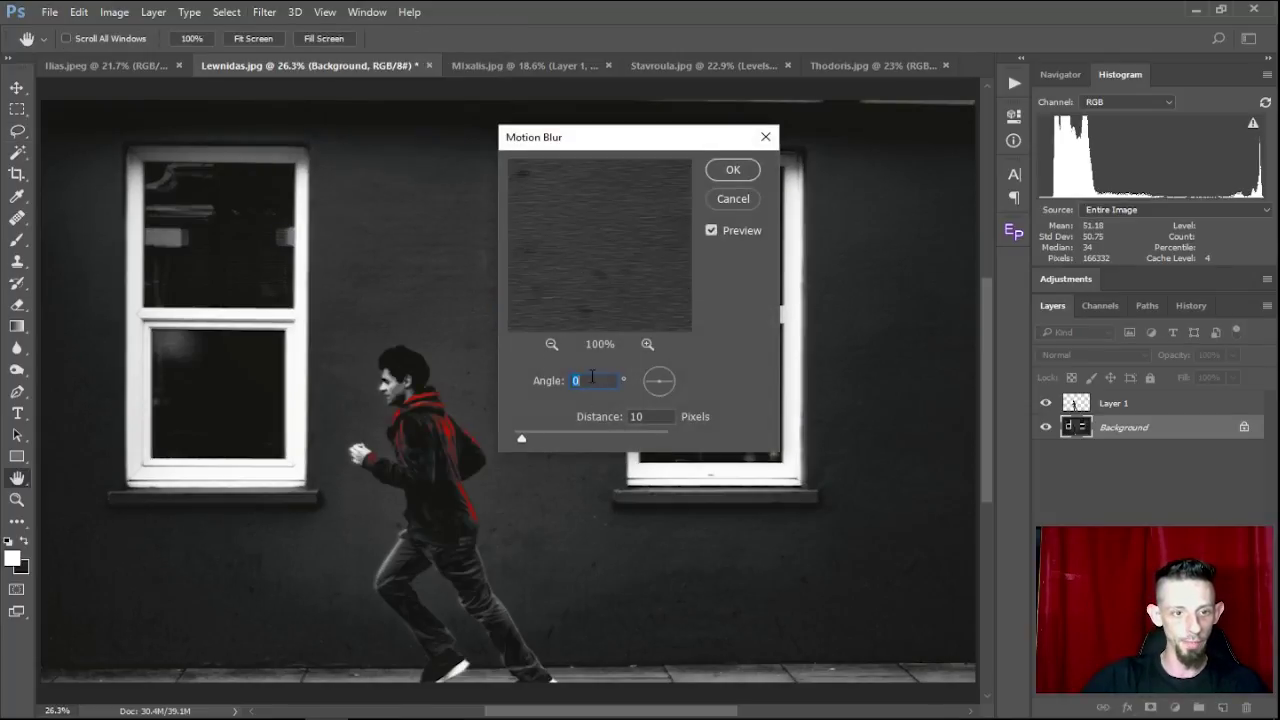
click(547, 437)
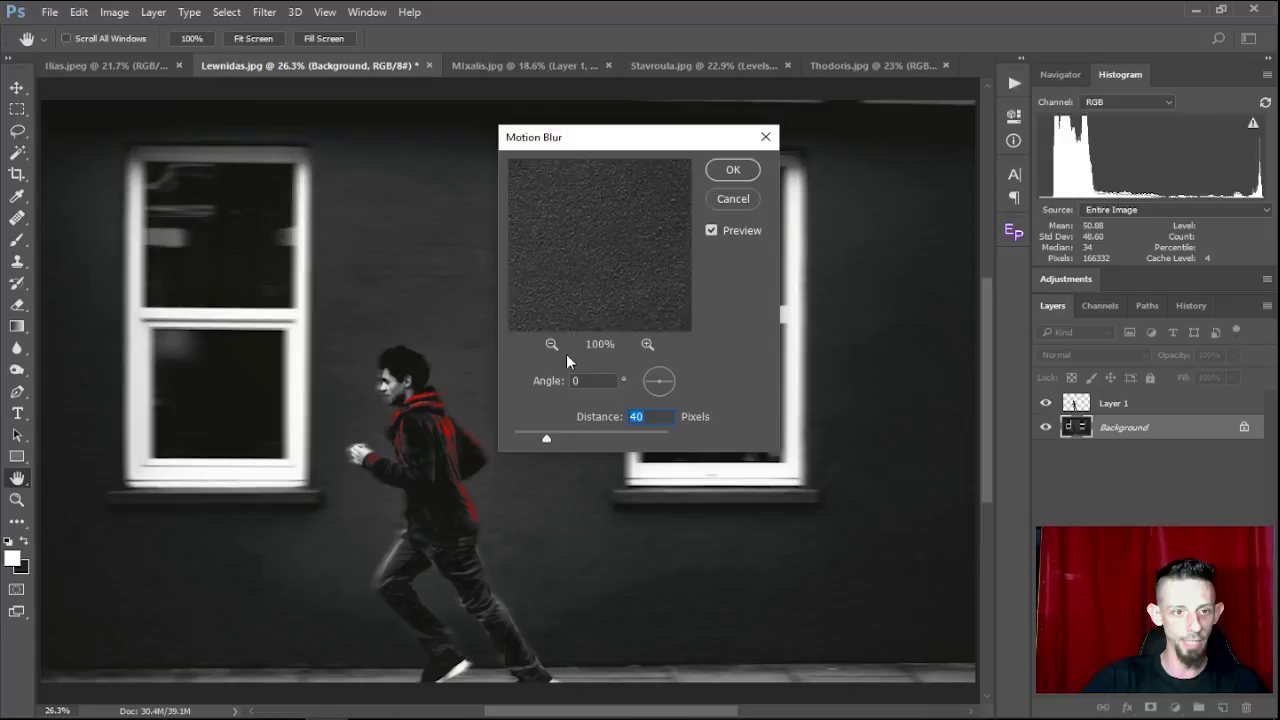
drag(512, 245, 676, 260)
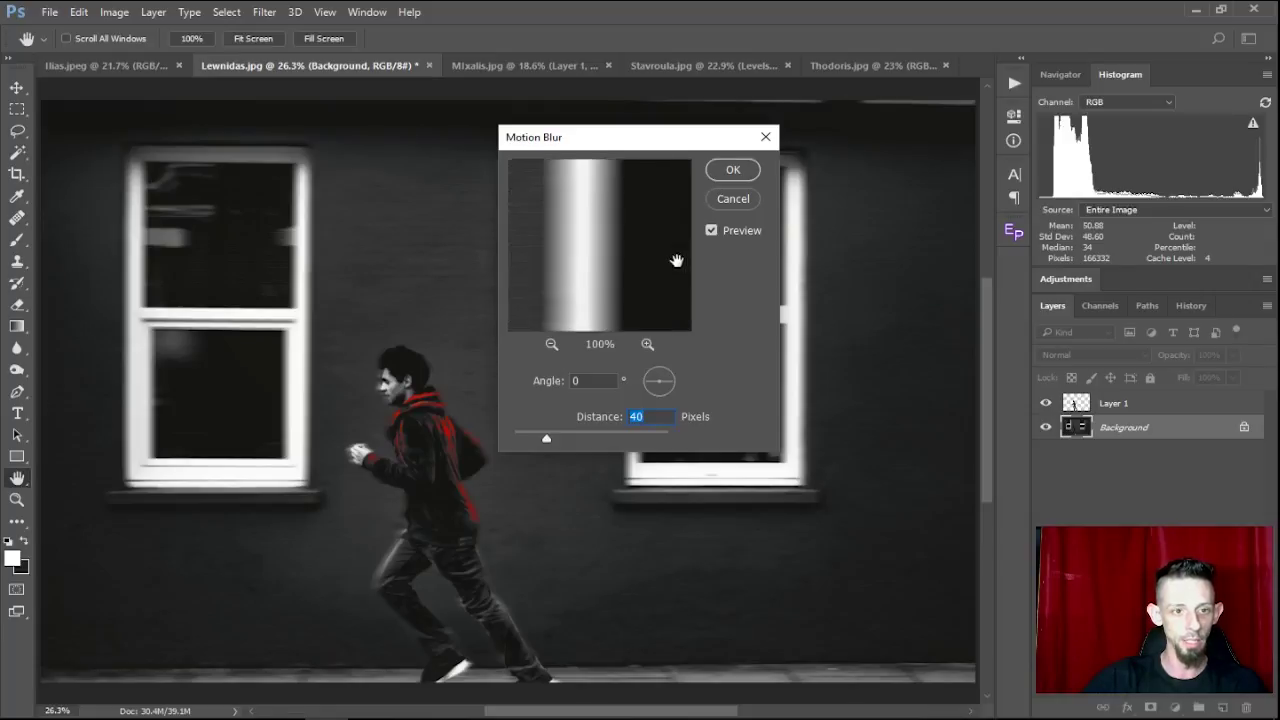
drag(577, 438, 571, 439)
click(597, 437)
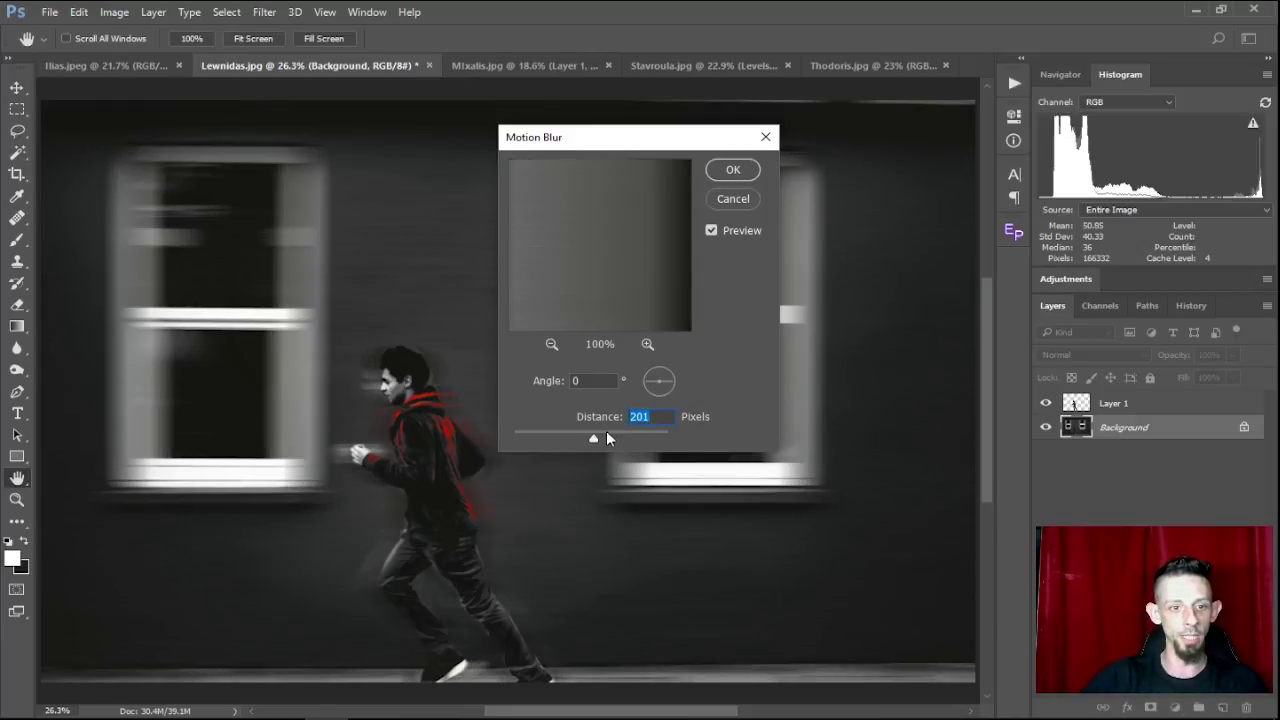
click(733, 171)
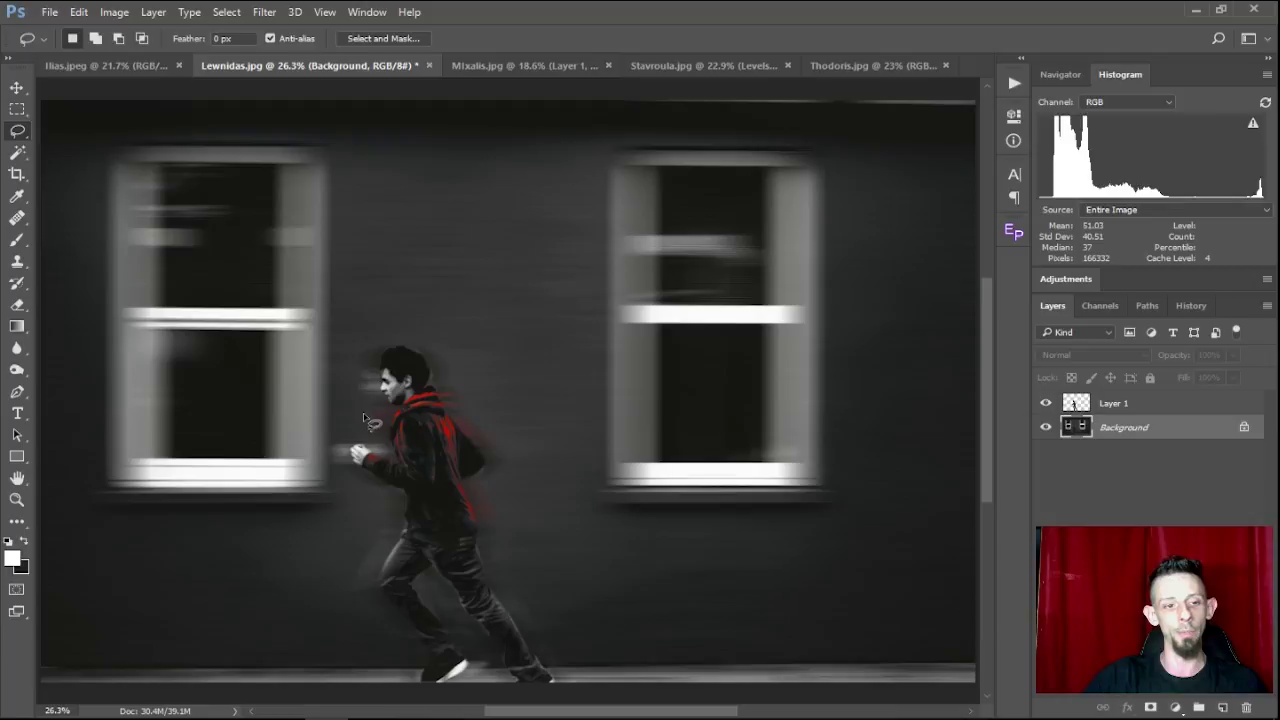
Step: Compare the blurred scene with and without the sharp runner layer, and review the overall motion effect
click(1046, 403)
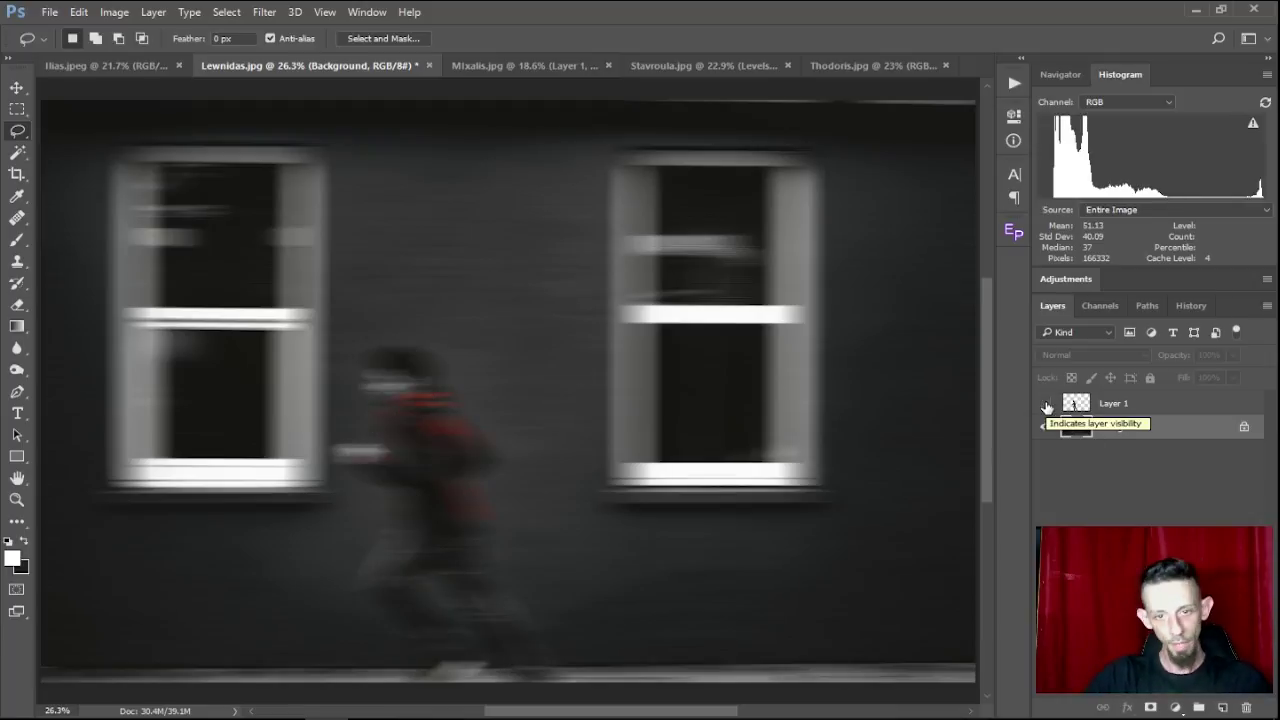
click(1046, 403)
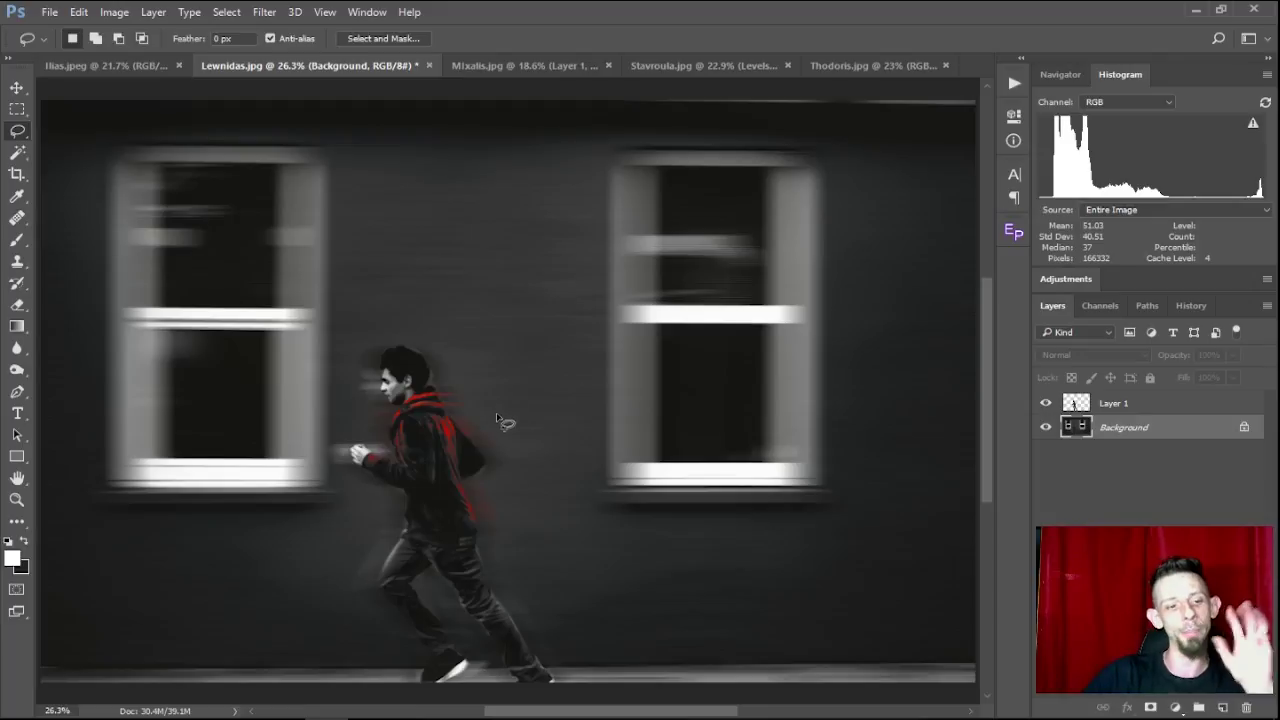
scroll(486, 371, down, 1)
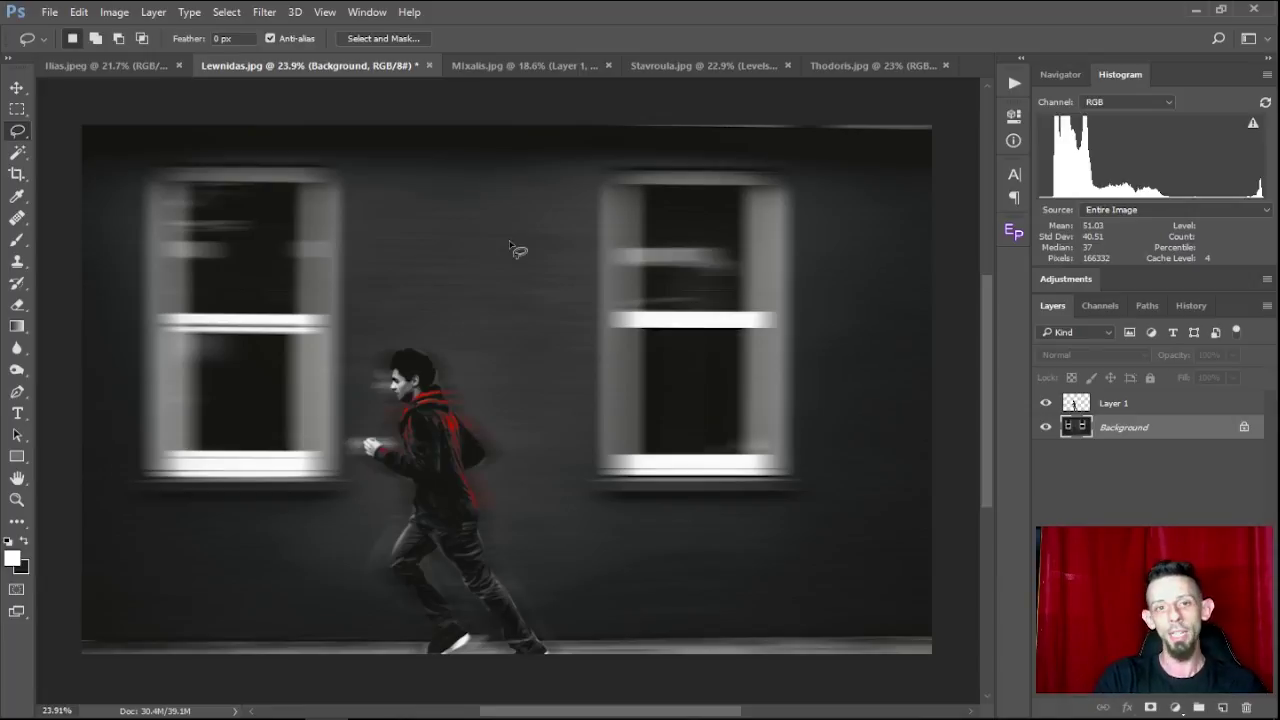
Step: Switch to the beagle photo and examine the dog's head, collar and placement within the frame
key(ctrl+Tab)
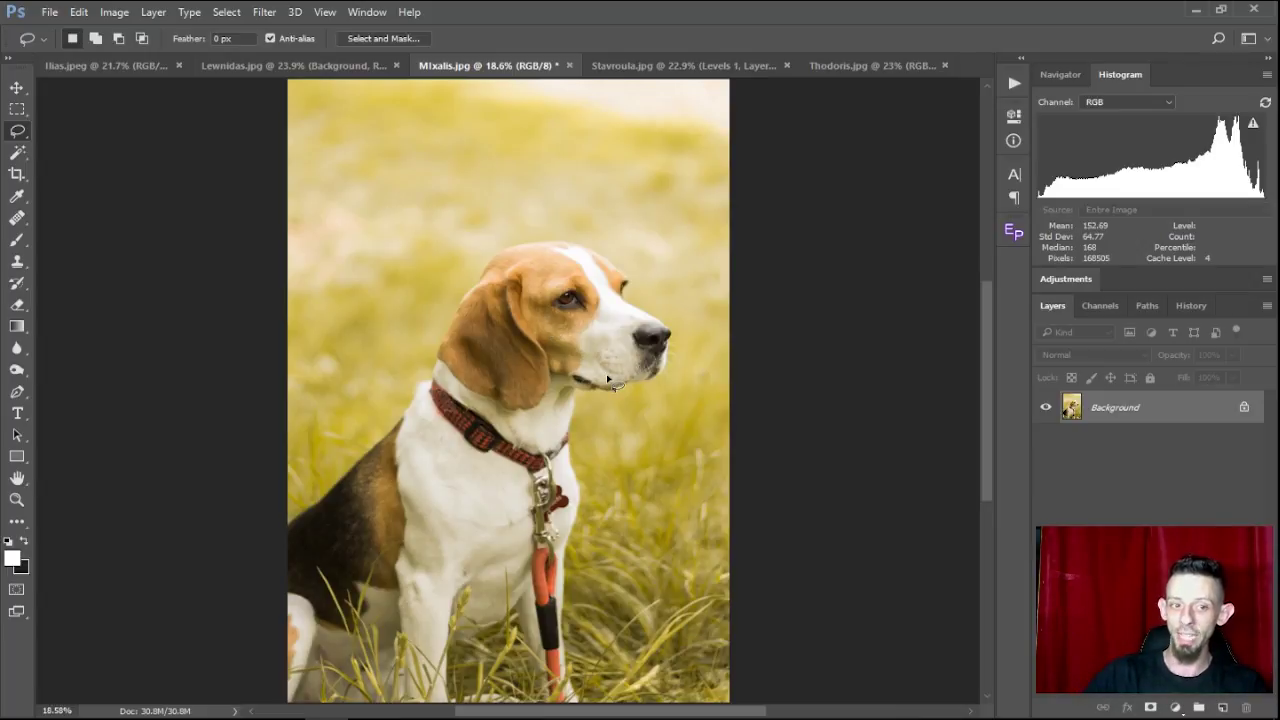
scroll(605, 468, up, 3)
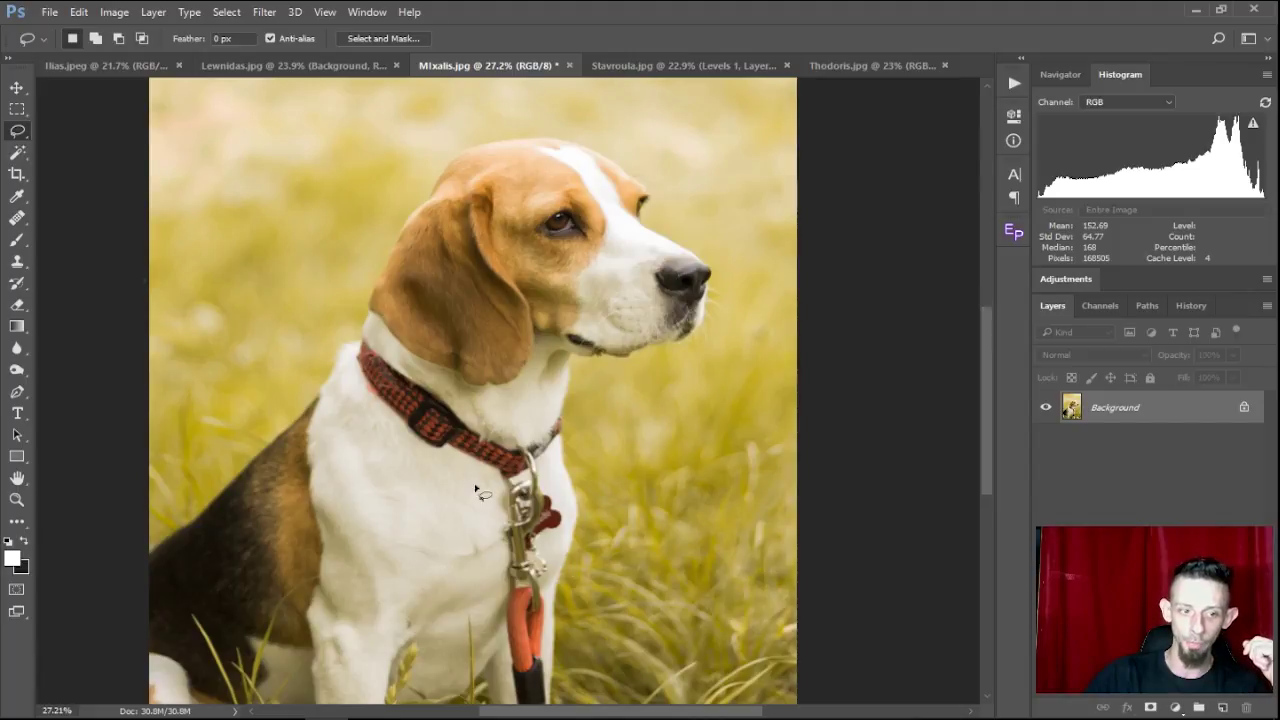
scroll(545, 402, down, 3)
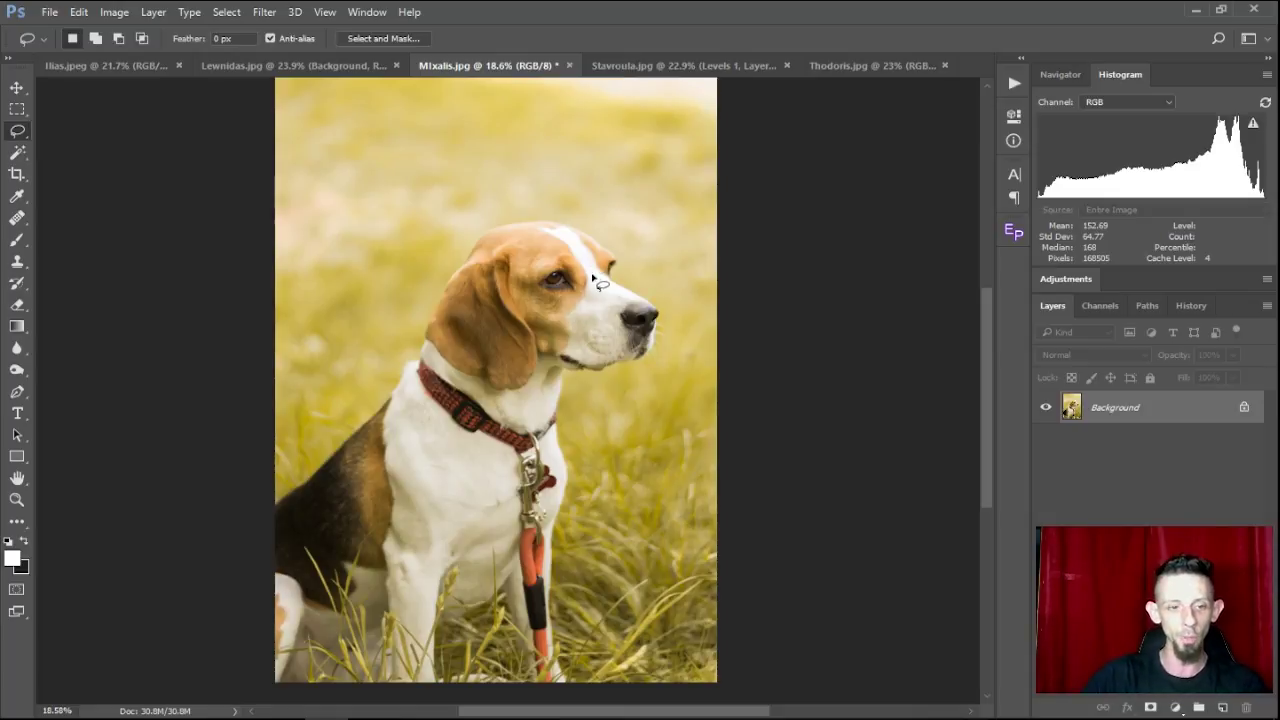
scroll(597, 281, down, 1)
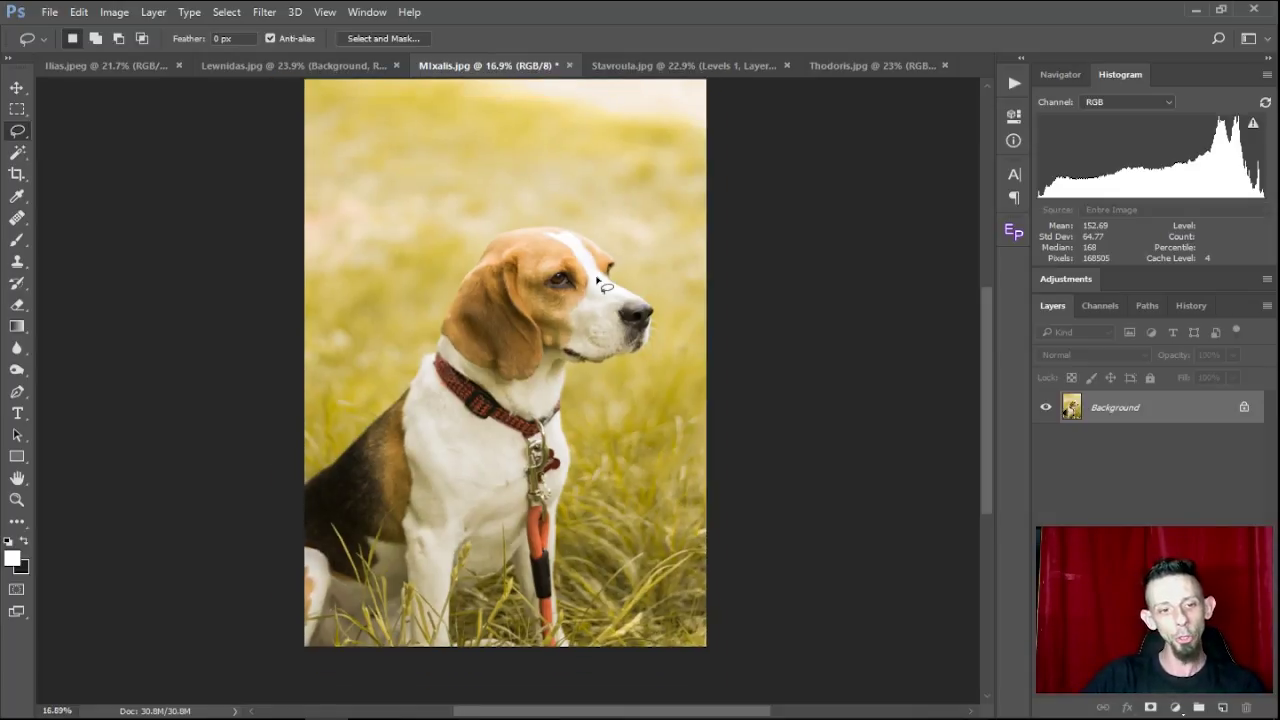
scroll(357, 253, up, 2)
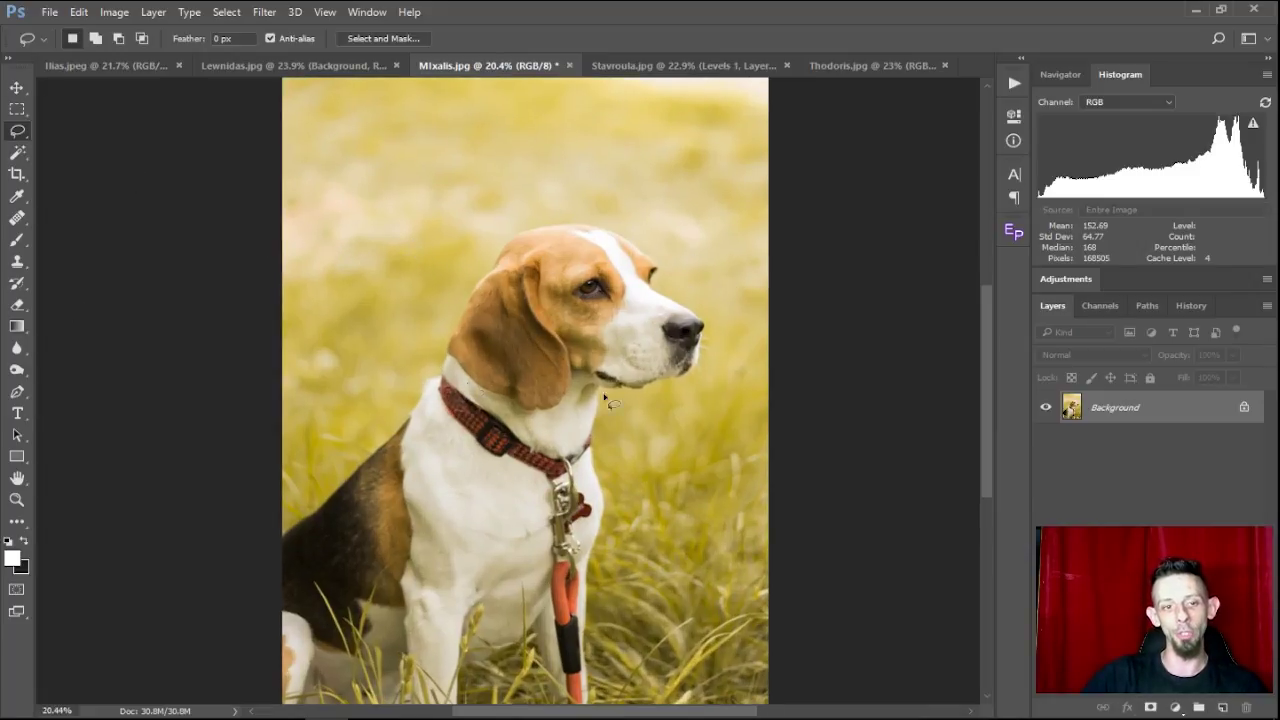
Step: Circle the beagle's head with a black brush stroke to mark the focal area, and undo the stroke
click(17, 240)
click(25, 541)
mouse_move(583, 216)
mouse_down()
mouse_move(452, 236)
mouse_move(441, 368)
mouse_move(684, 376)
mouse_move(592, 225)
mouse_move(552, 228)
mouse_up()
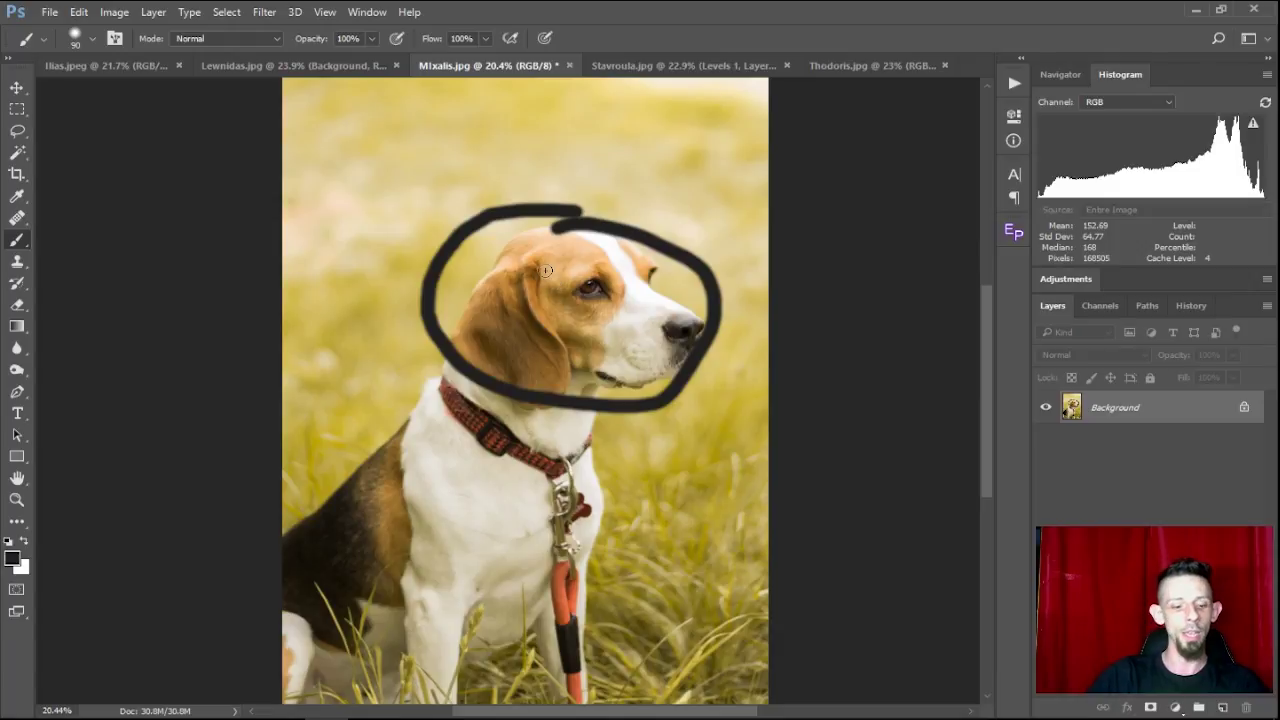
key(ctrl+z)
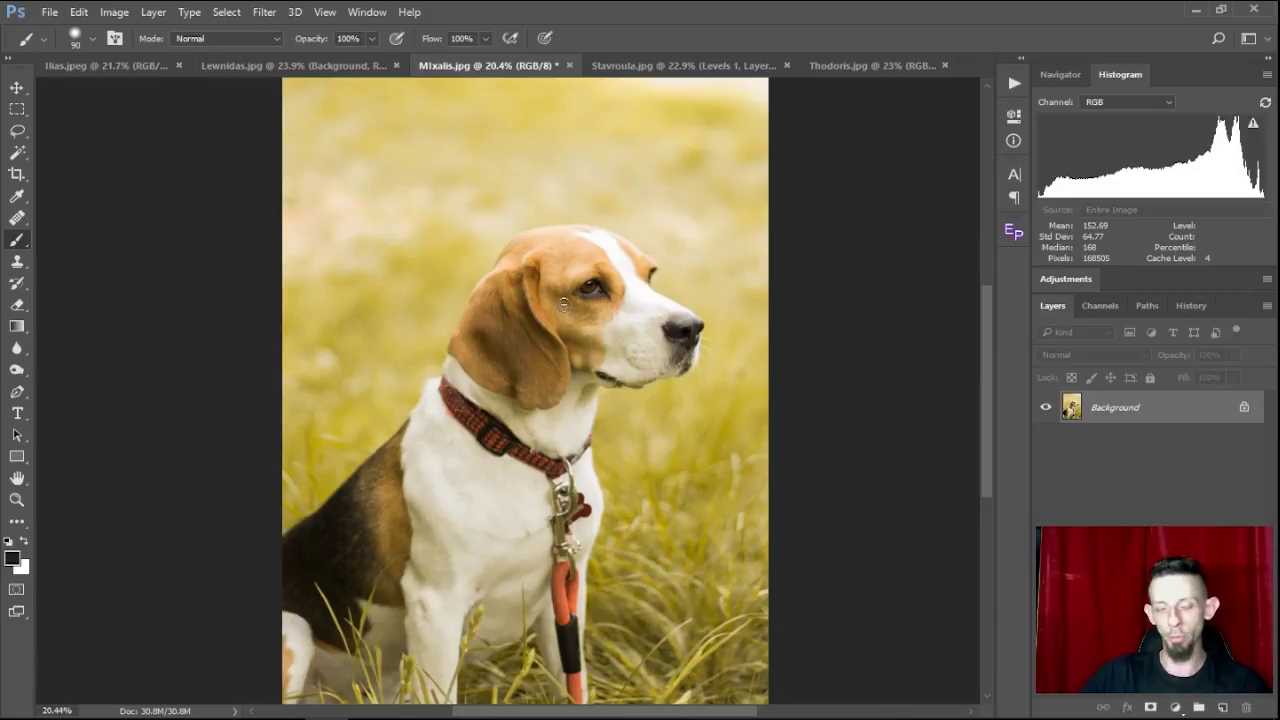
Step: Start a crop on the beagle photo with the Rule of Thirds overlay
scroll(563, 303, down, 2)
scroll(565, 298, up, 5)
scroll(567, 290, down, 2)
scroll(567, 303, down, 1)
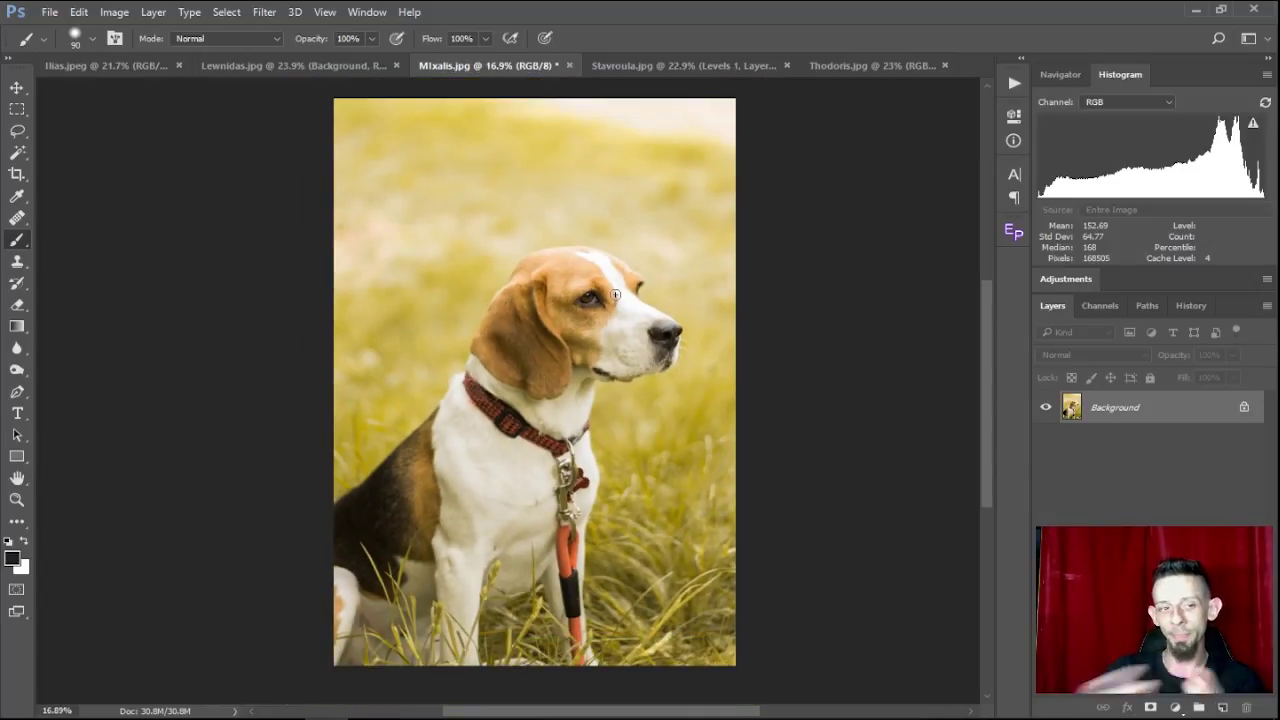
key(c)
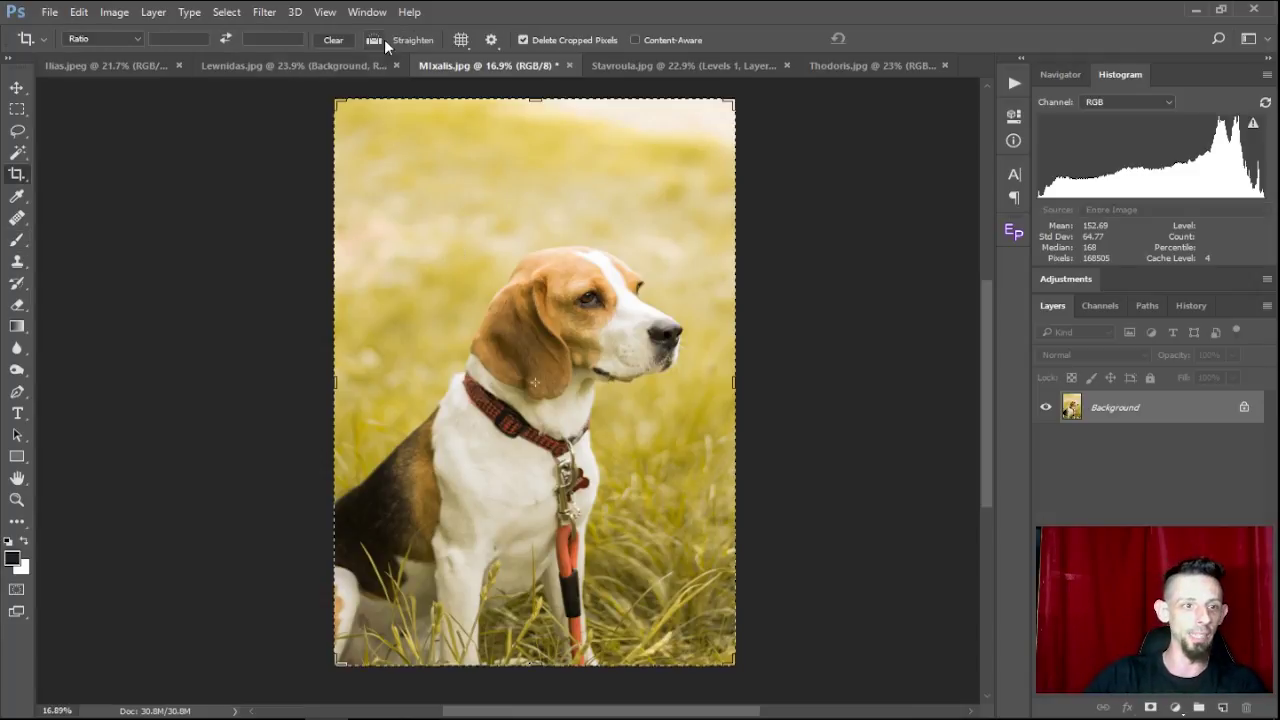
click(470, 40)
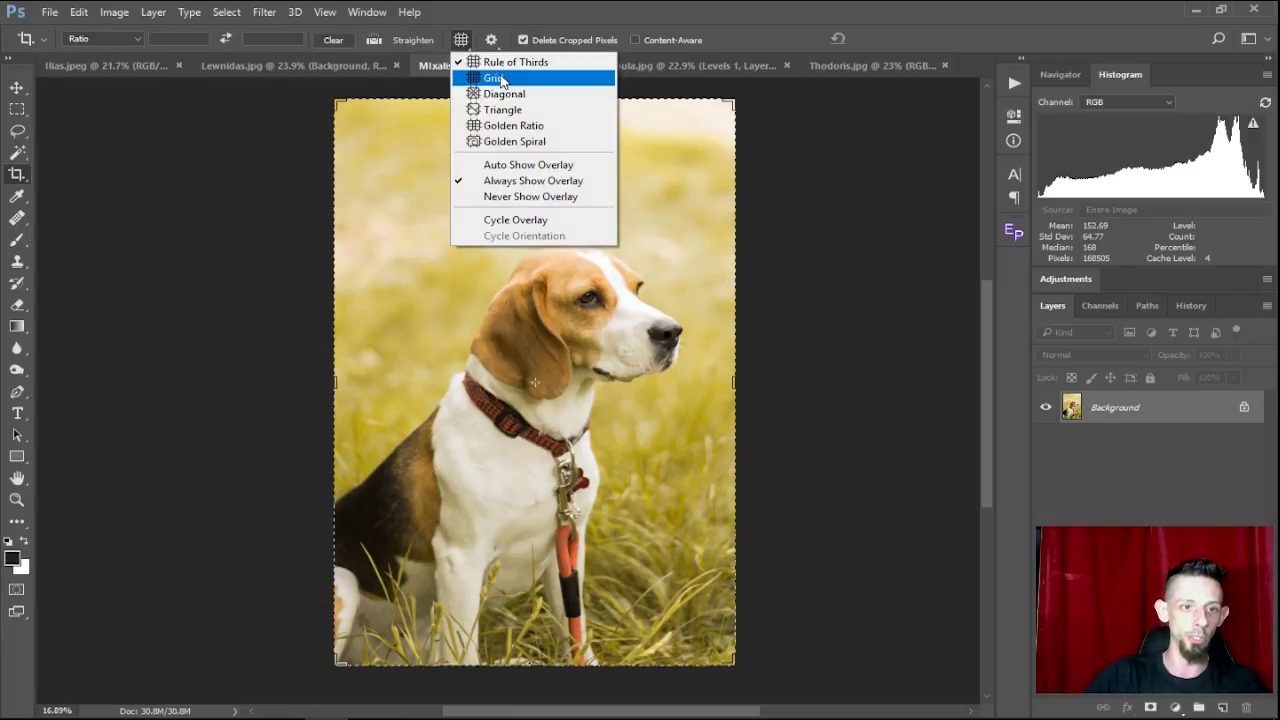
click(530, 62)
click(723, 97)
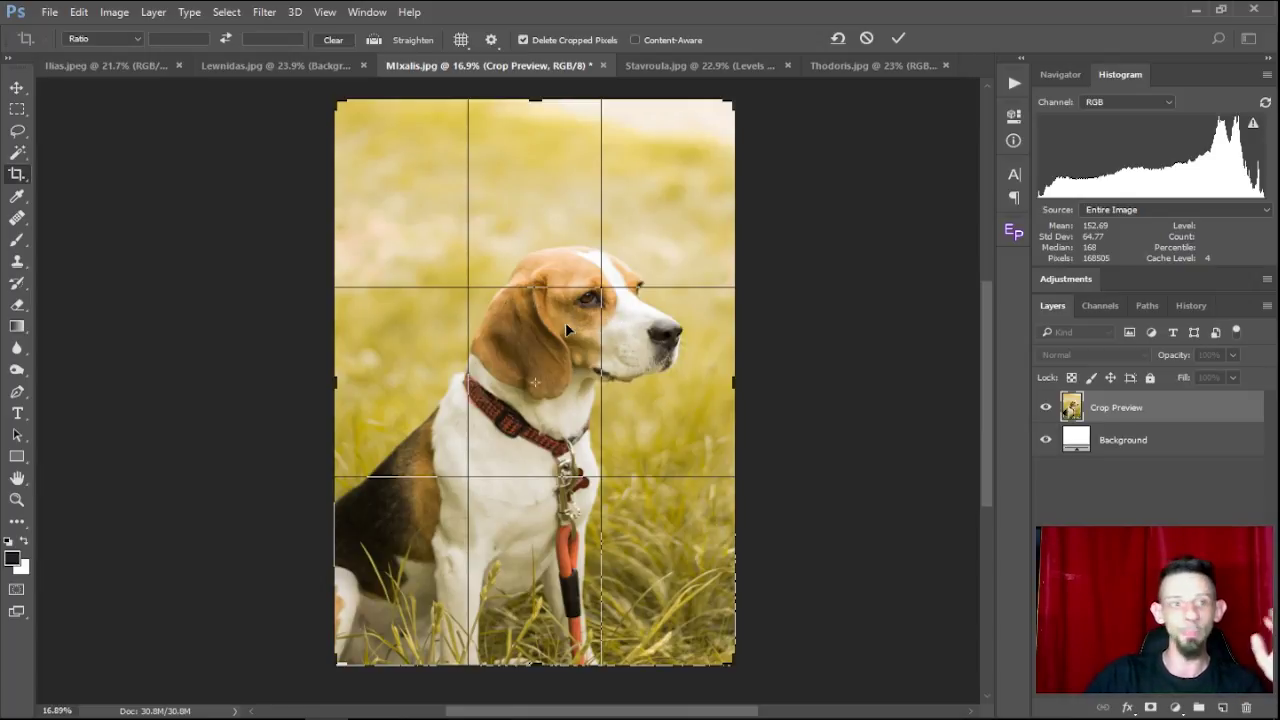
Step: Shift the beagle photo left inside the crop frame, leaving a blank strip in front of the dog, and apply the crop
drag(538, 340, 477, 318)
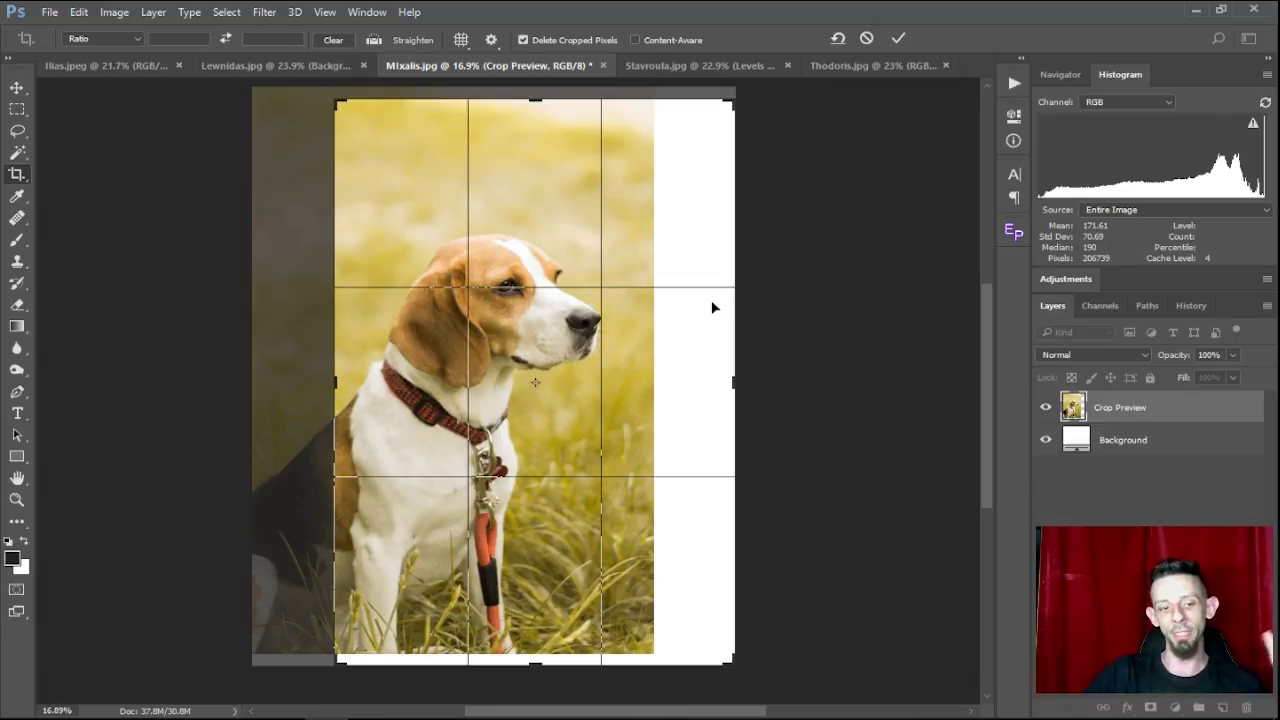
drag(524, 328, 542, 343)
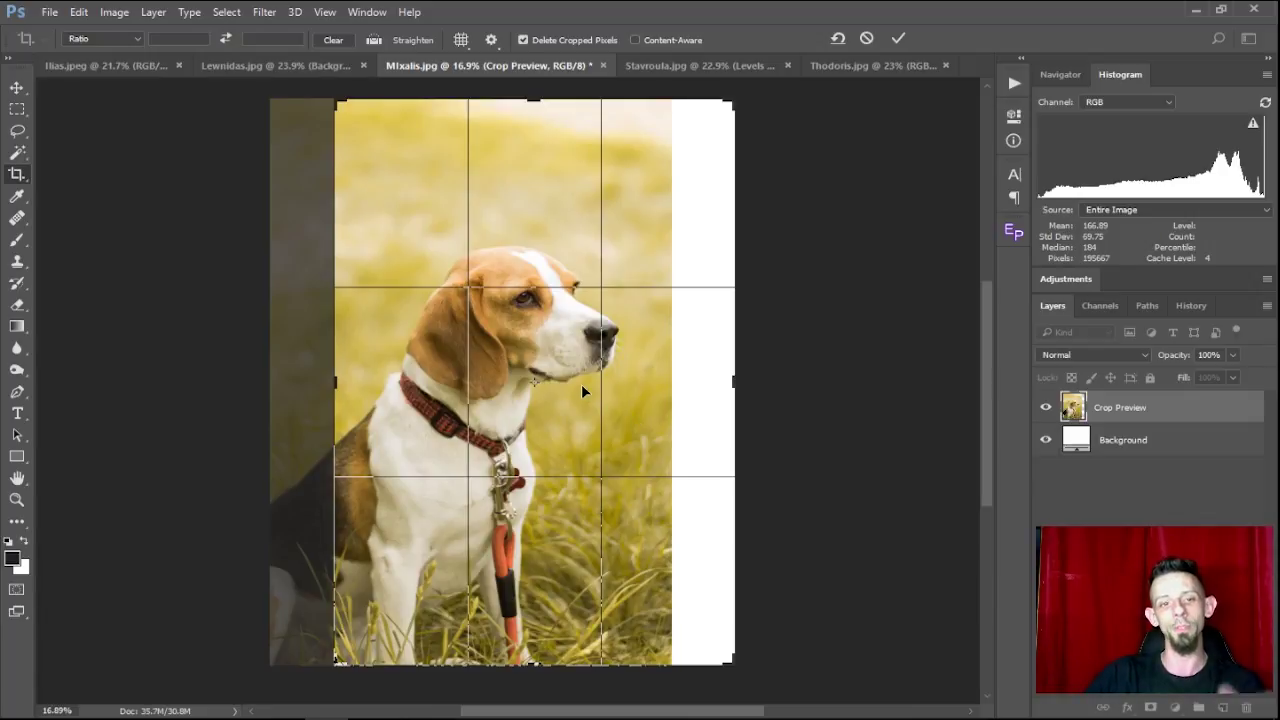
key(Return)
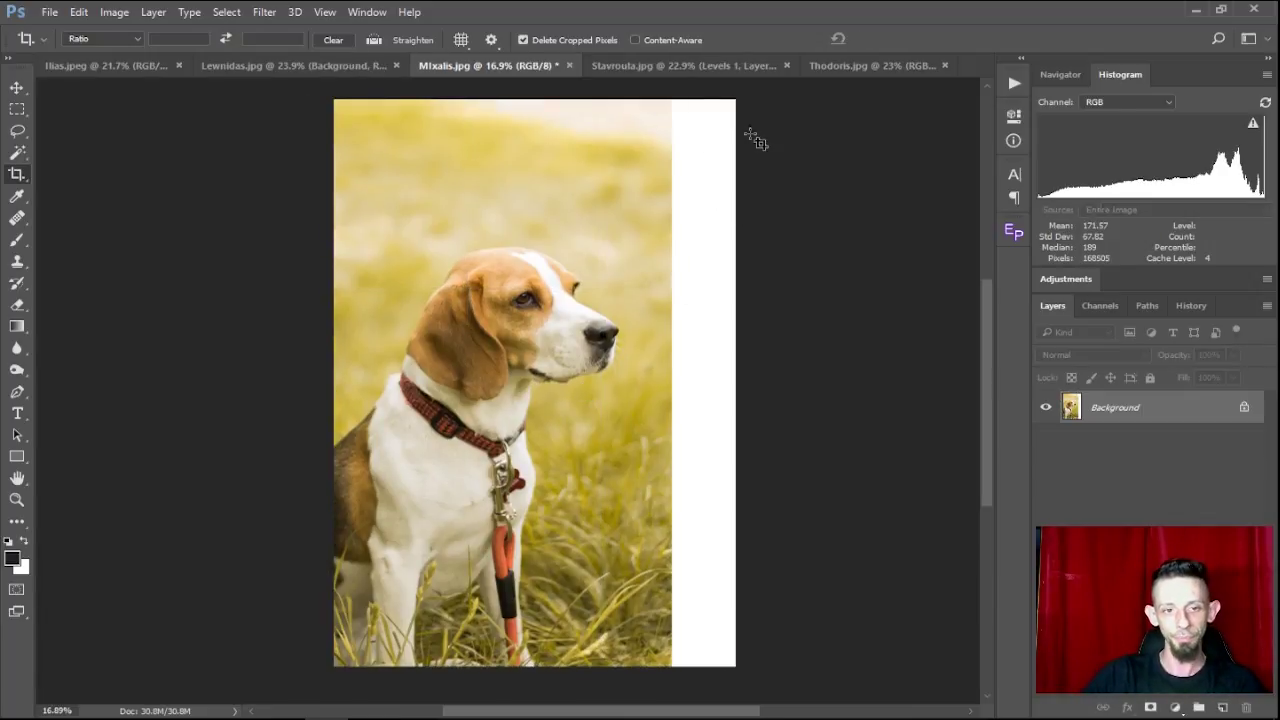
Step: Select the blank strip in front of the beagle plus a sliver of grass, fill it with matching background, and deselect
key(m)
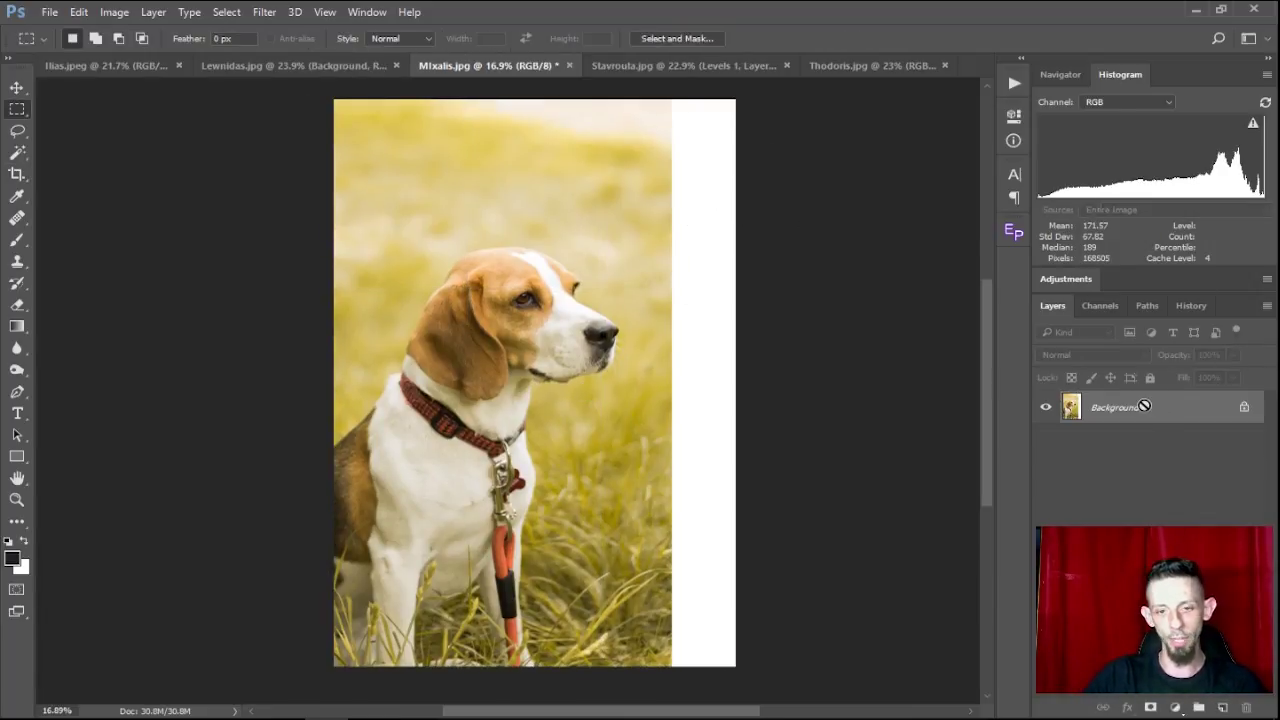
drag(651, 98, 830, 560)
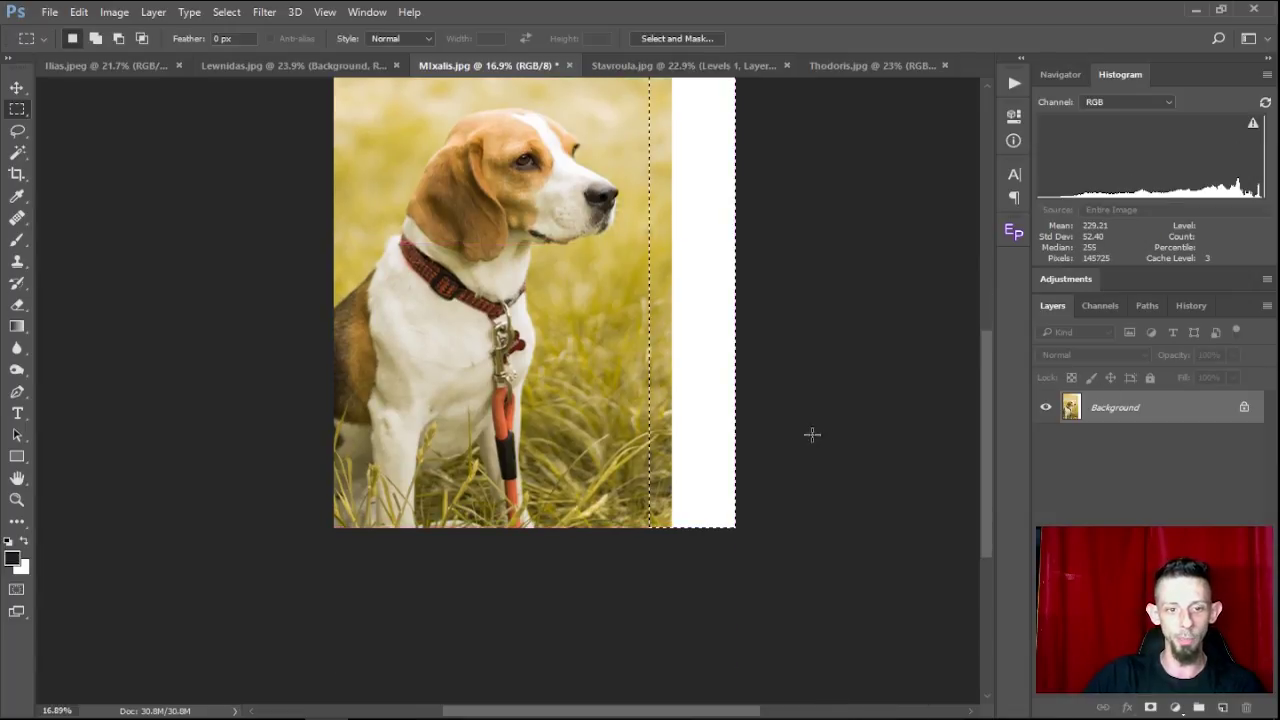
scroll(734, 409, up, 1)
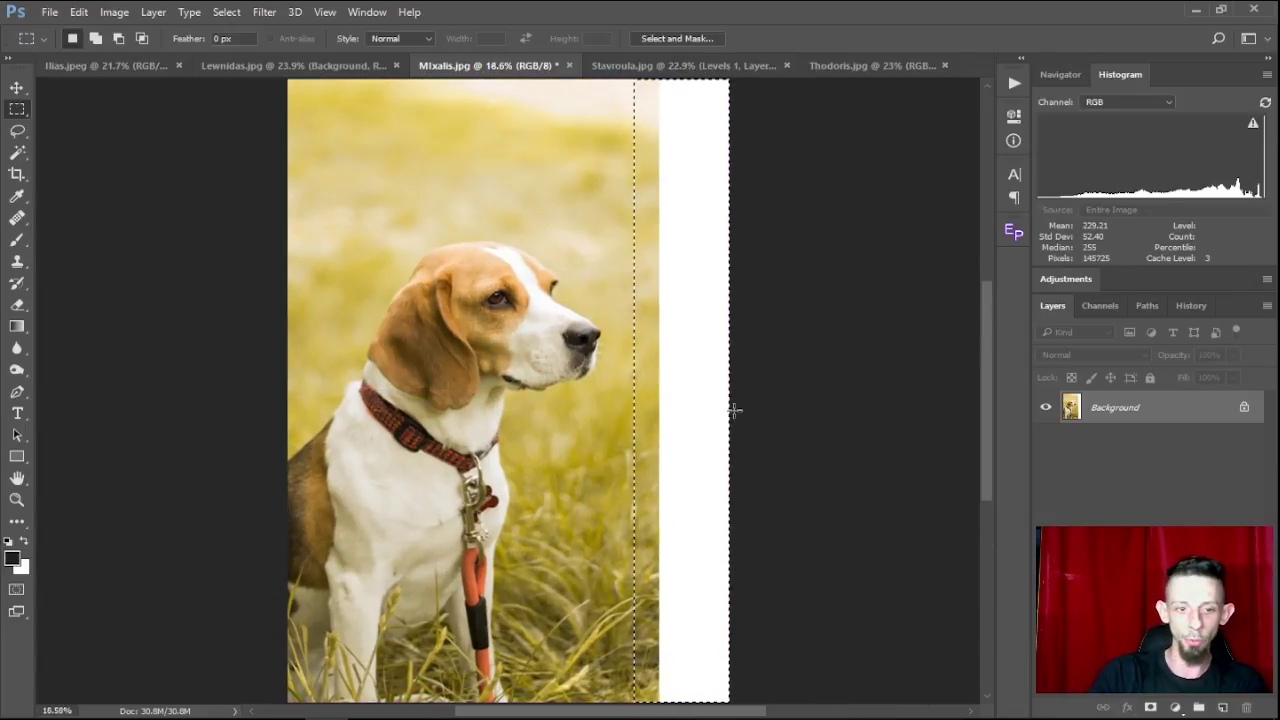
right_click(657, 249)
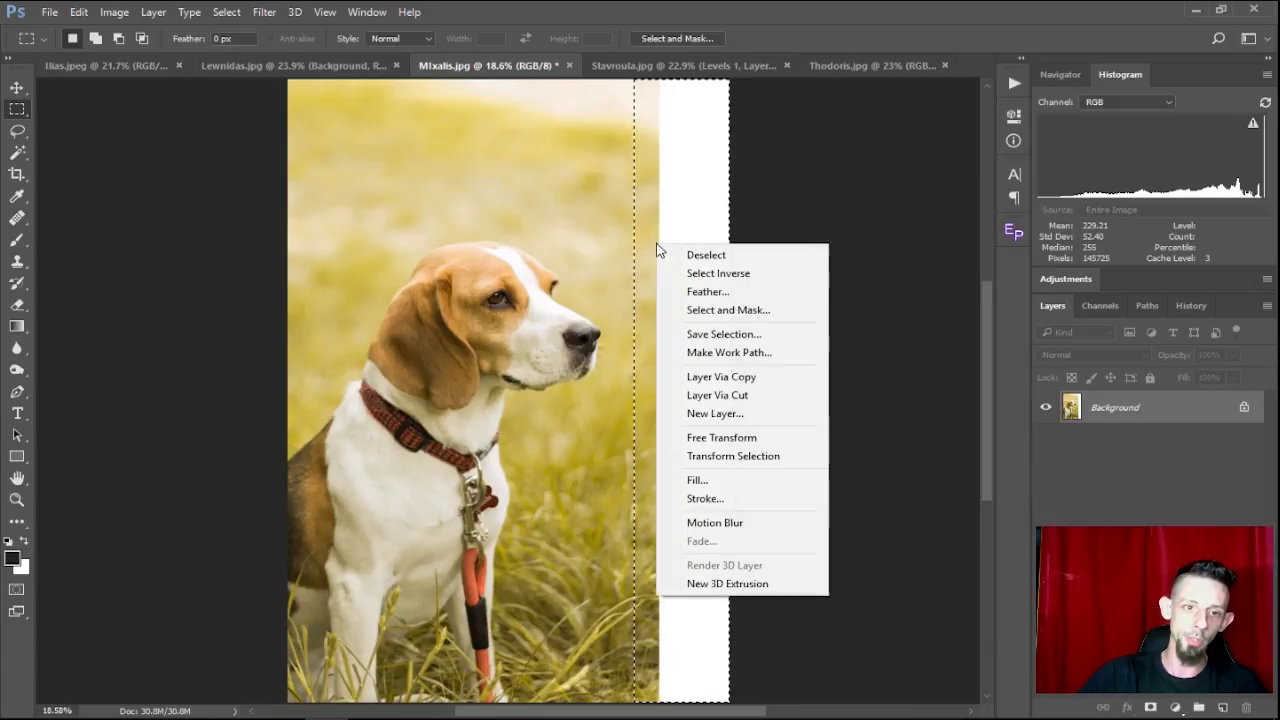
click(742, 481)
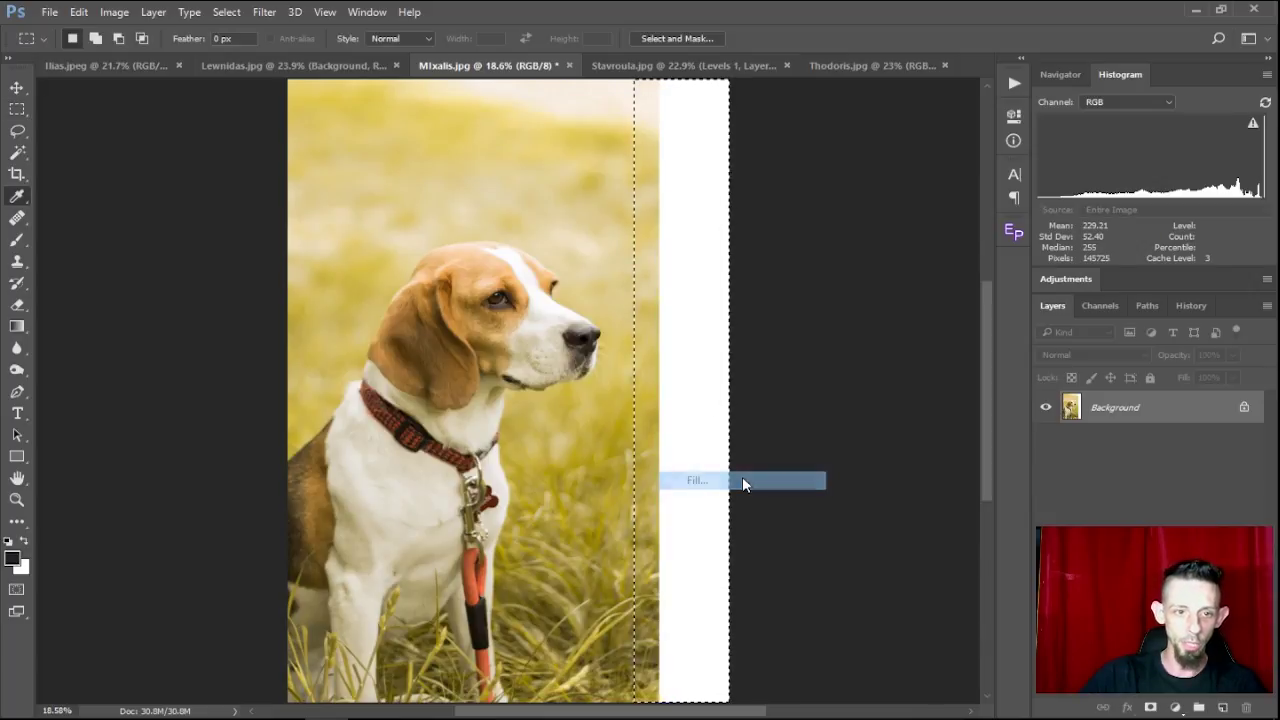
click(686, 246)
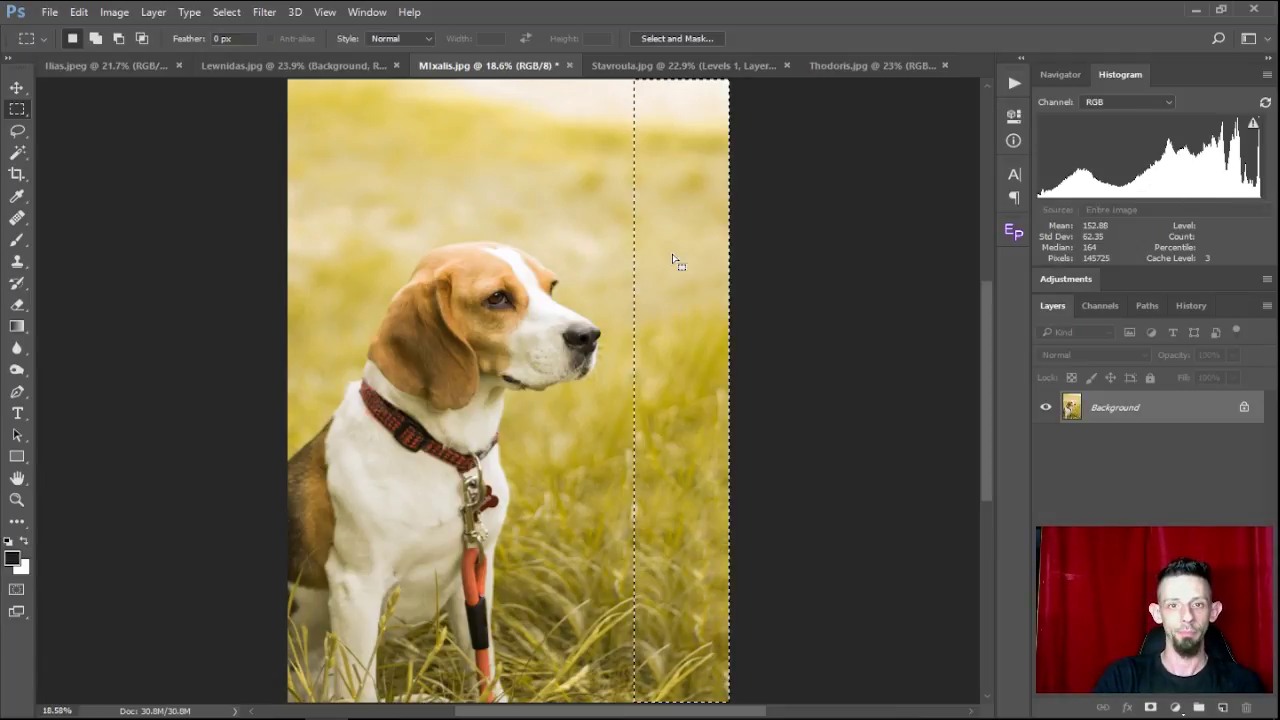
key(ctrl+d)
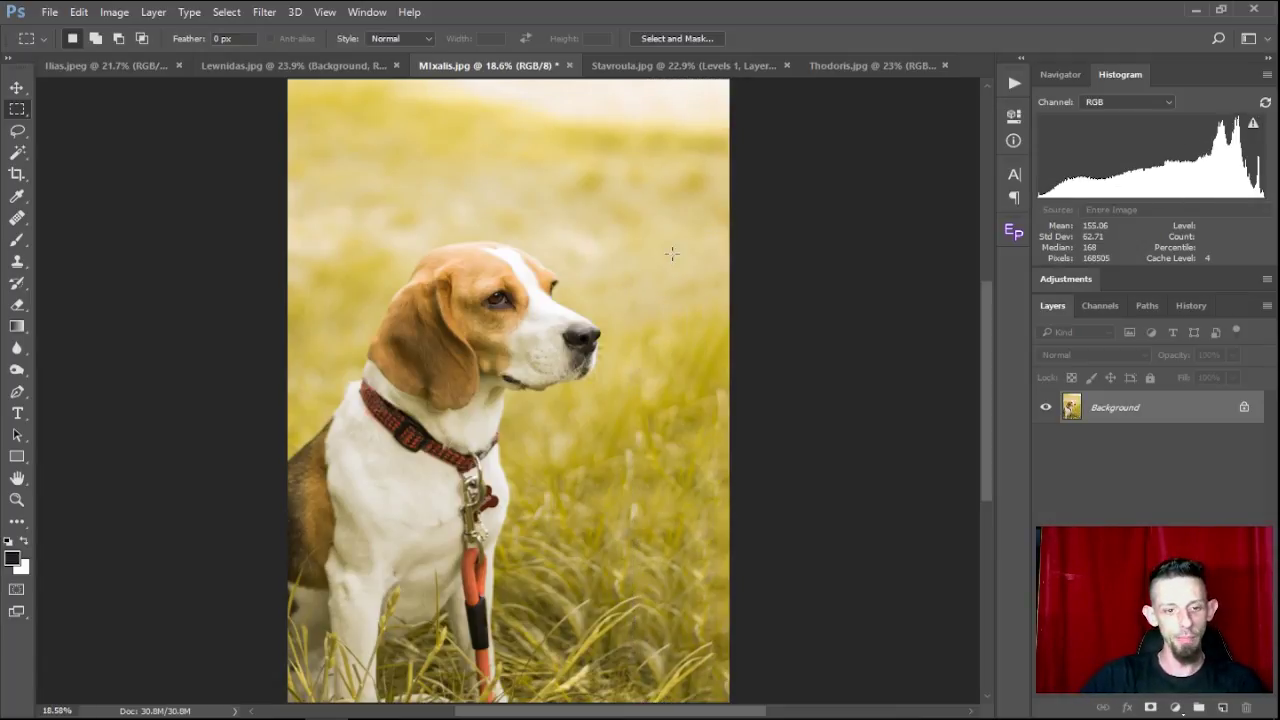
Step: Revert the beagle photo to its saved version and toggle the revert to compare it with the extended composition
scroll(656, 332, down, 3)
scroll(654, 347, up, 1)
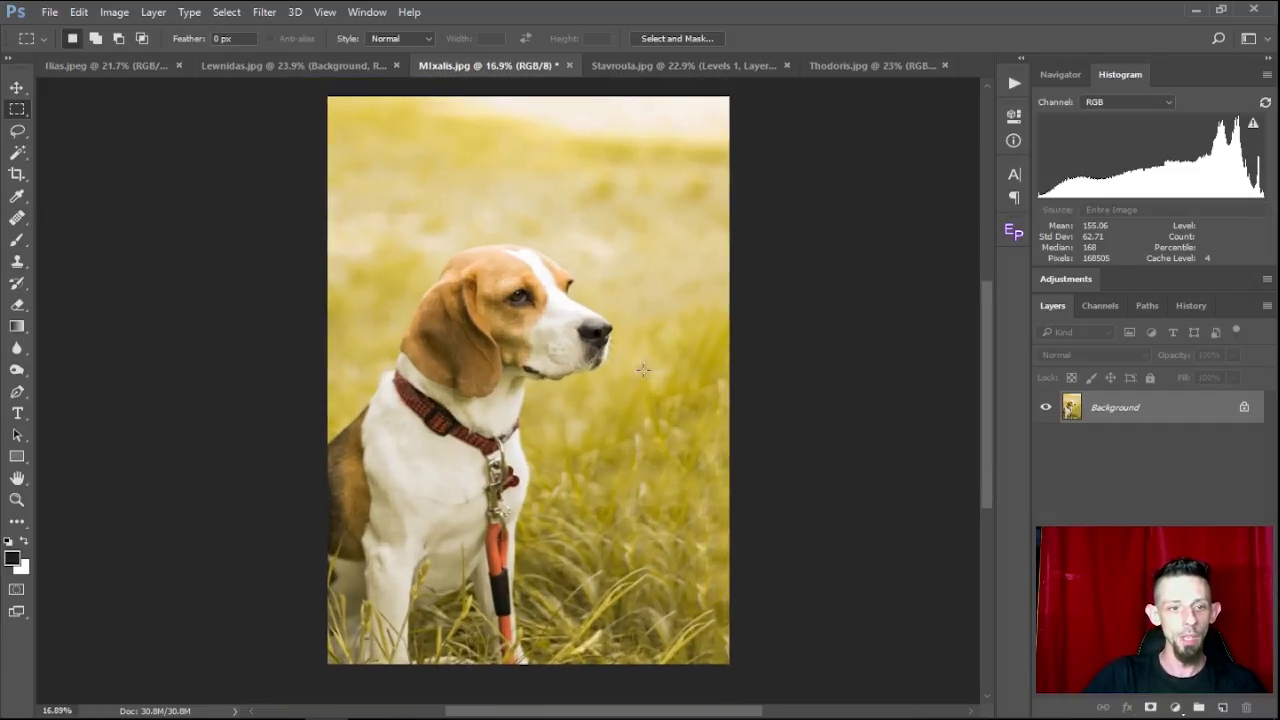
scroll(644, 369, up, 1)
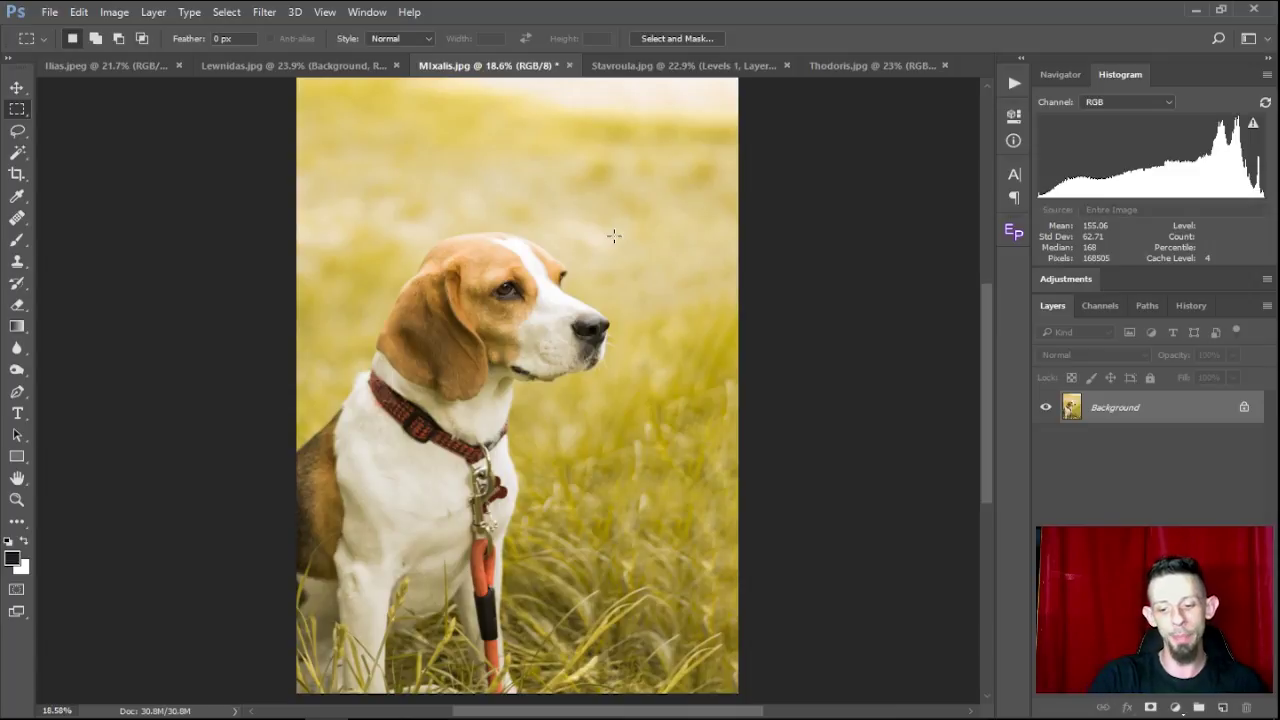
key(F12)
scroll(710, 249, down, 1)
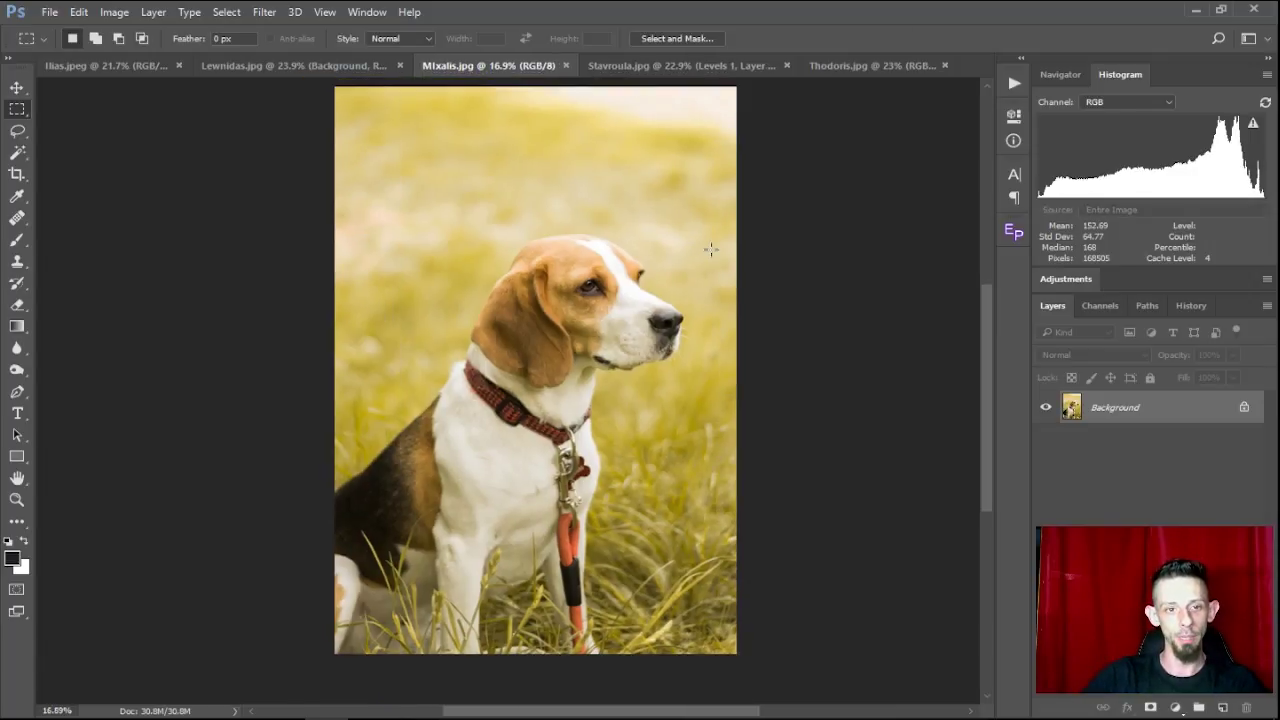
key(ctrl+z)
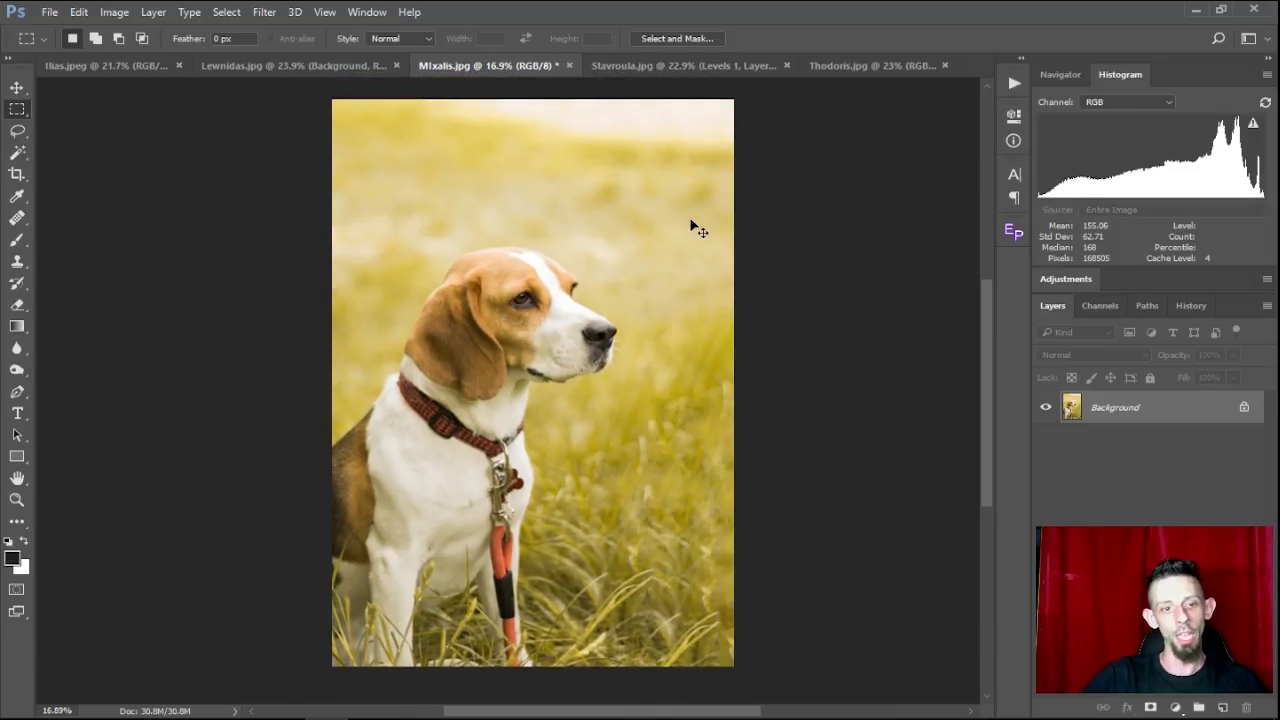
key(ctrl+z)
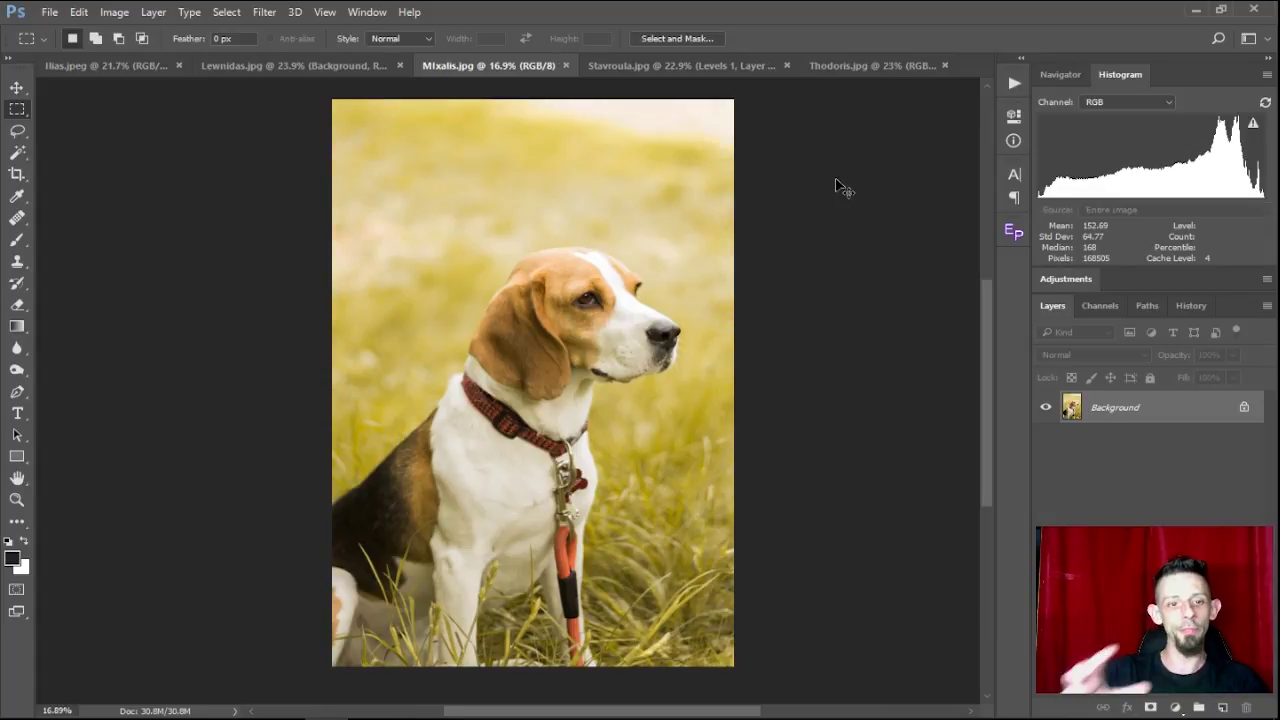
key(ctrl+z)
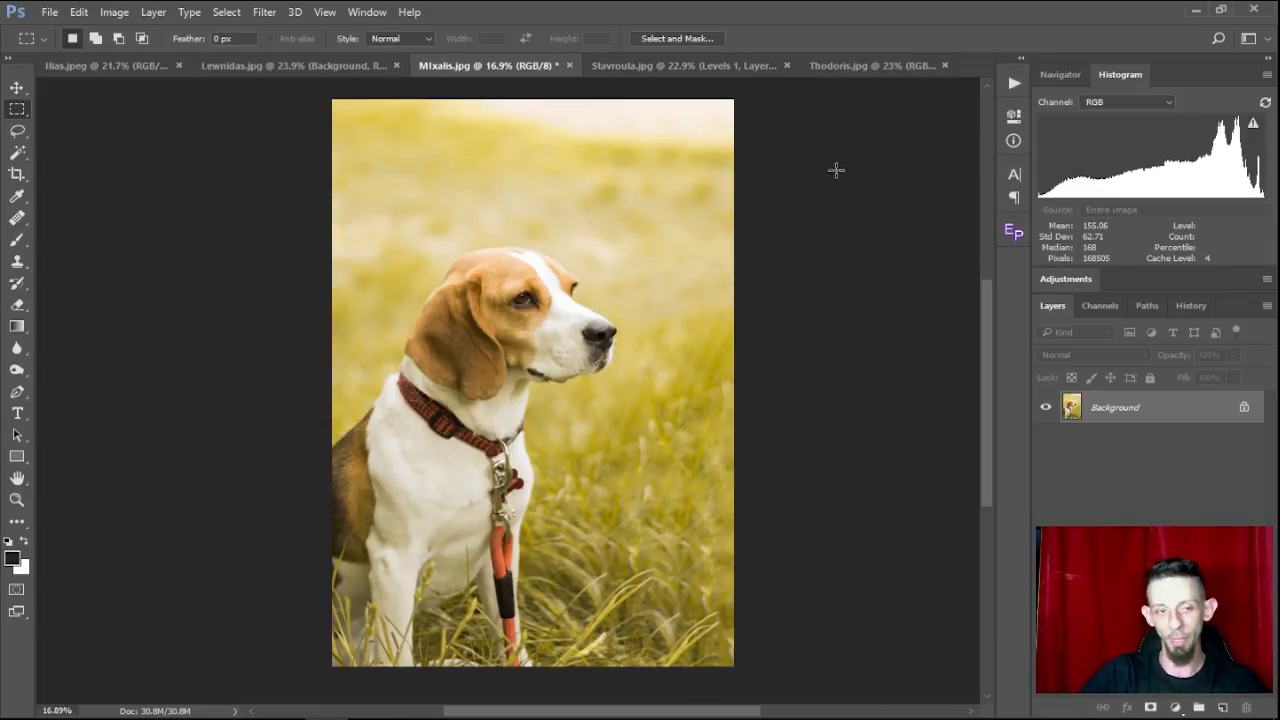
Step: Crop the extended beagle photo slightly tighter, trimming the area above the dog and the space in front of it
key(c)
drag(729, 101, 712, 112)
key(Return)
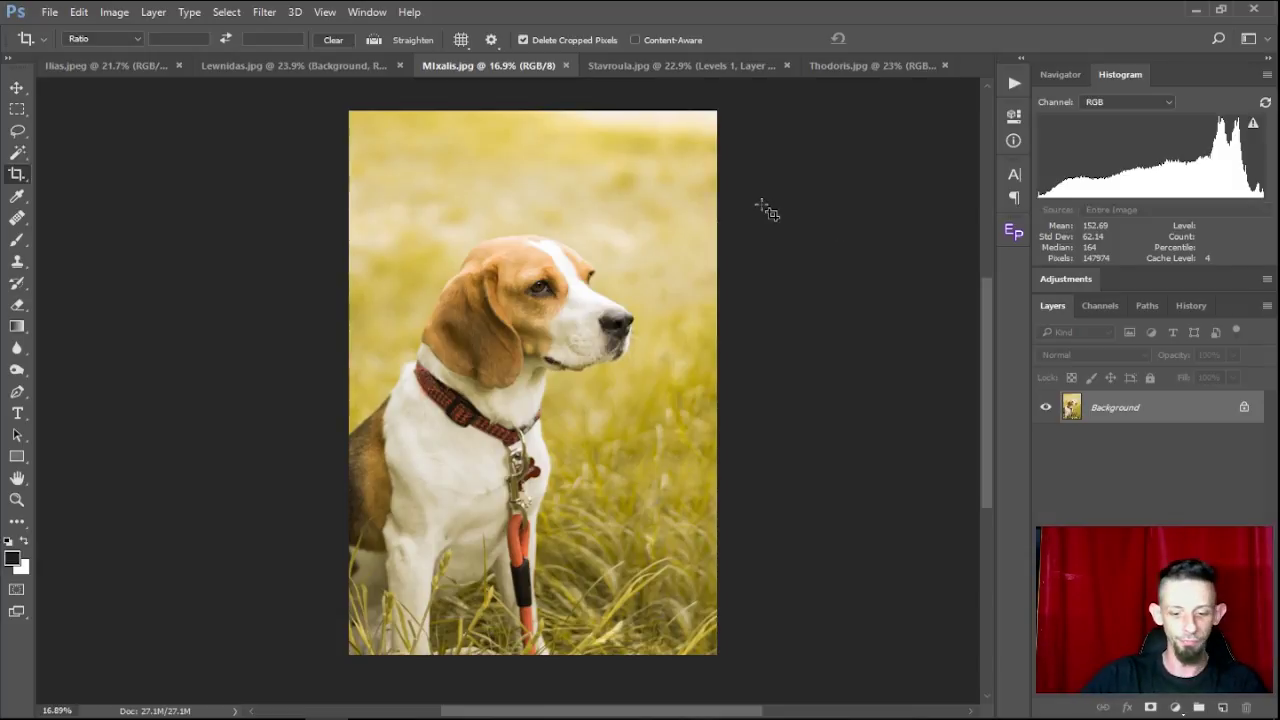
Step: Compare the recropped beagle photo with its opening history snapshot and restore the opening snapshot
key(l)
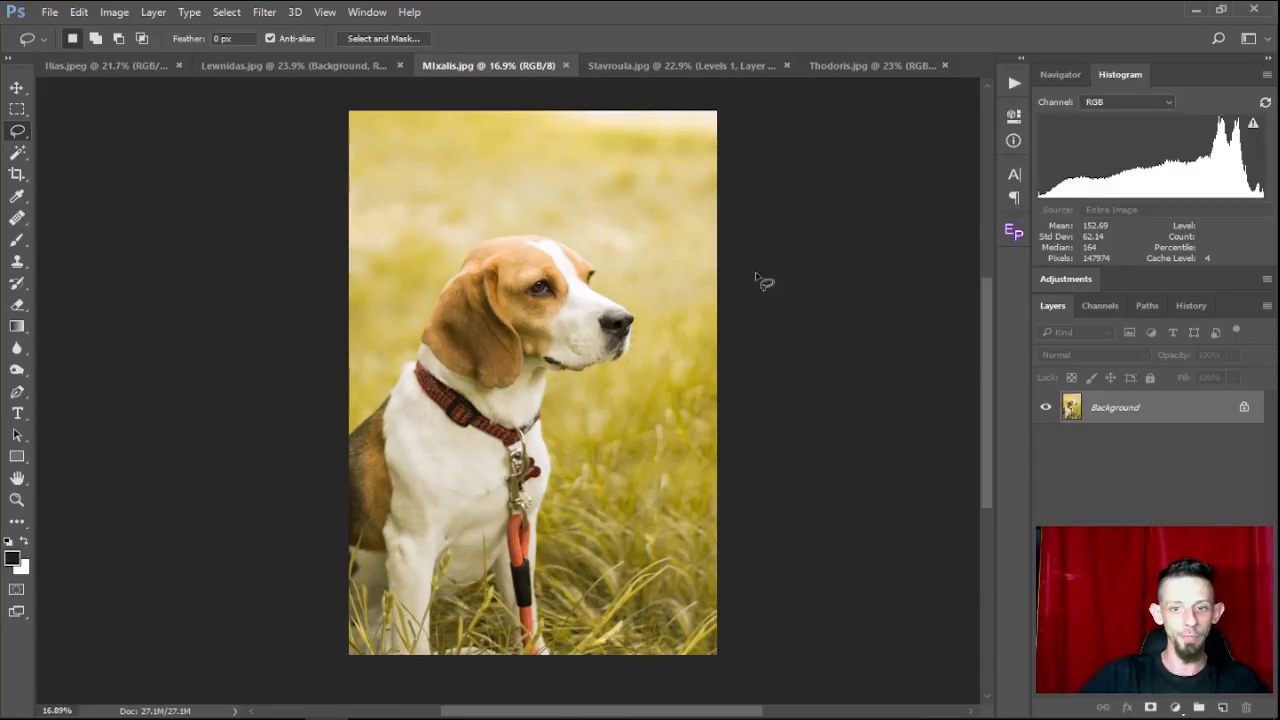
click(1189, 305)
click(1100, 336)
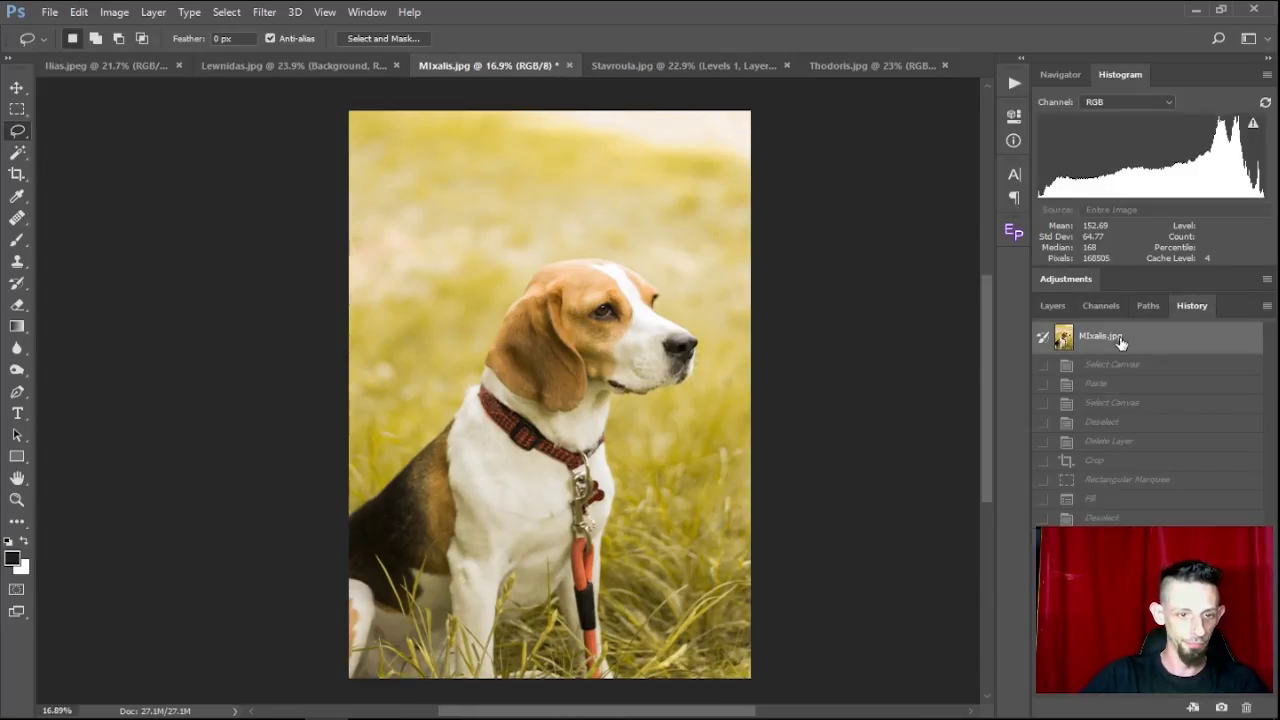
key(ctrl+z)
key(ctrl+z)
key(ctrl+z)
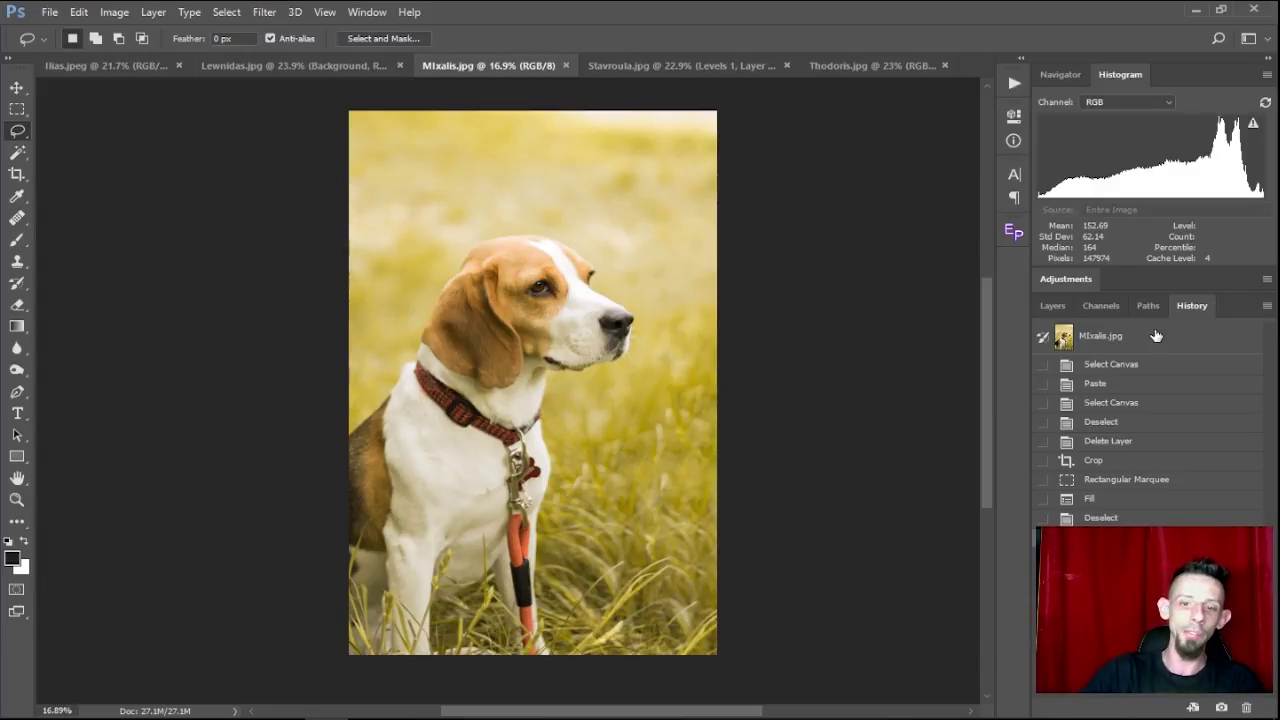
click(1106, 340)
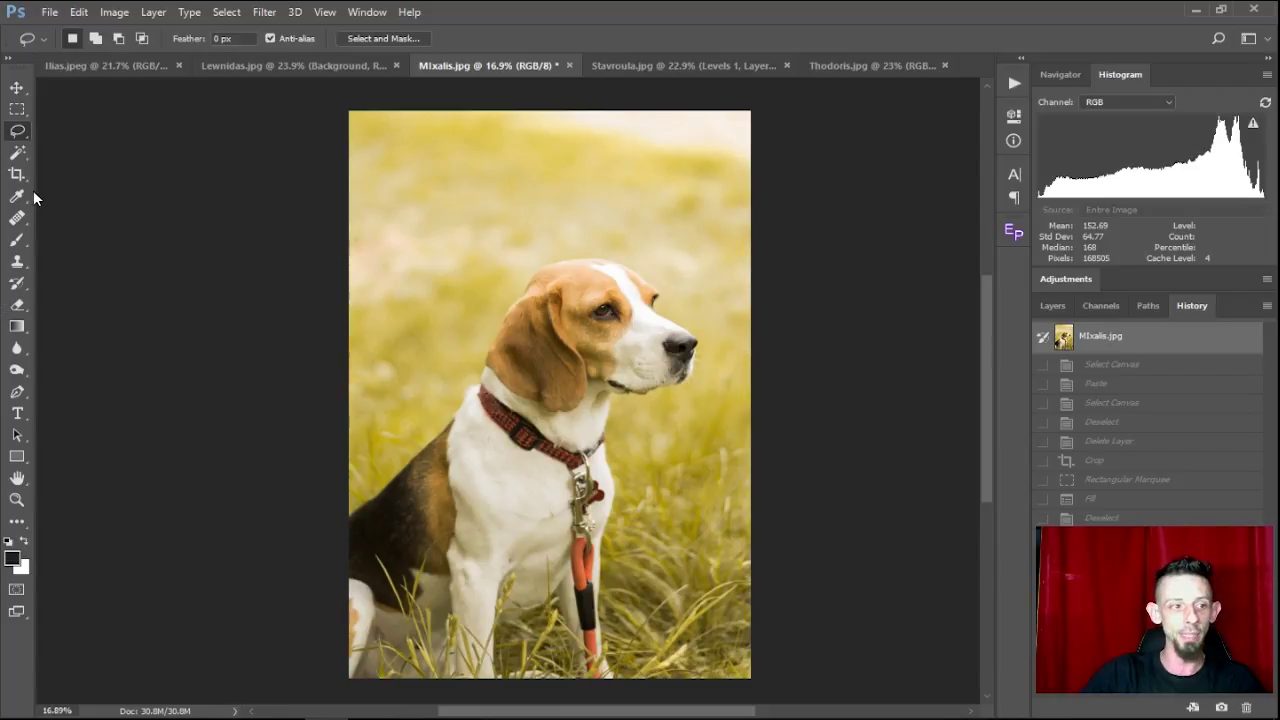
Step: Brush black horizontal lines on both sides of the beagle's head at eye level plus a downward arrow, and clear the marks
click(17, 240)
drag(358, 291, 498, 295)
drag(680, 304, 750, 304)
drag(709, 244, 713, 277)
mouse_move(699, 265)
mouse_down()
mouse_move(719, 289)
mouse_move(730, 261)
mouse_up()
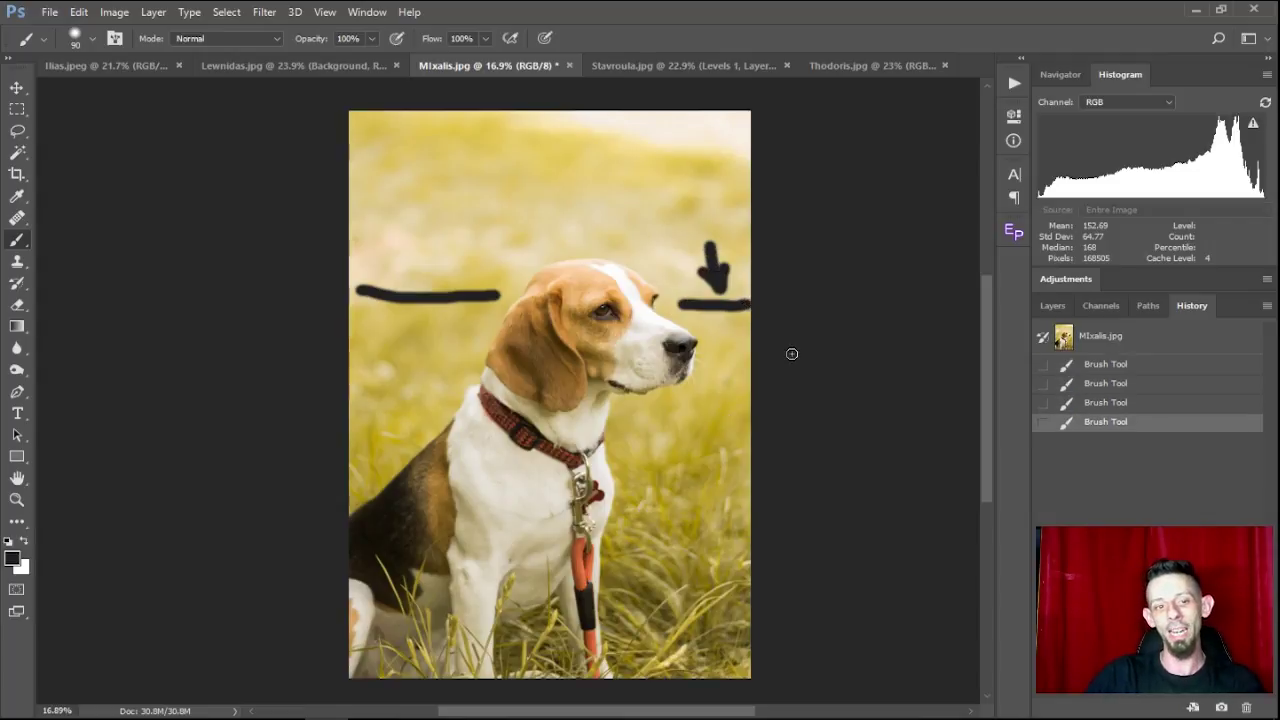
click(1095, 336)
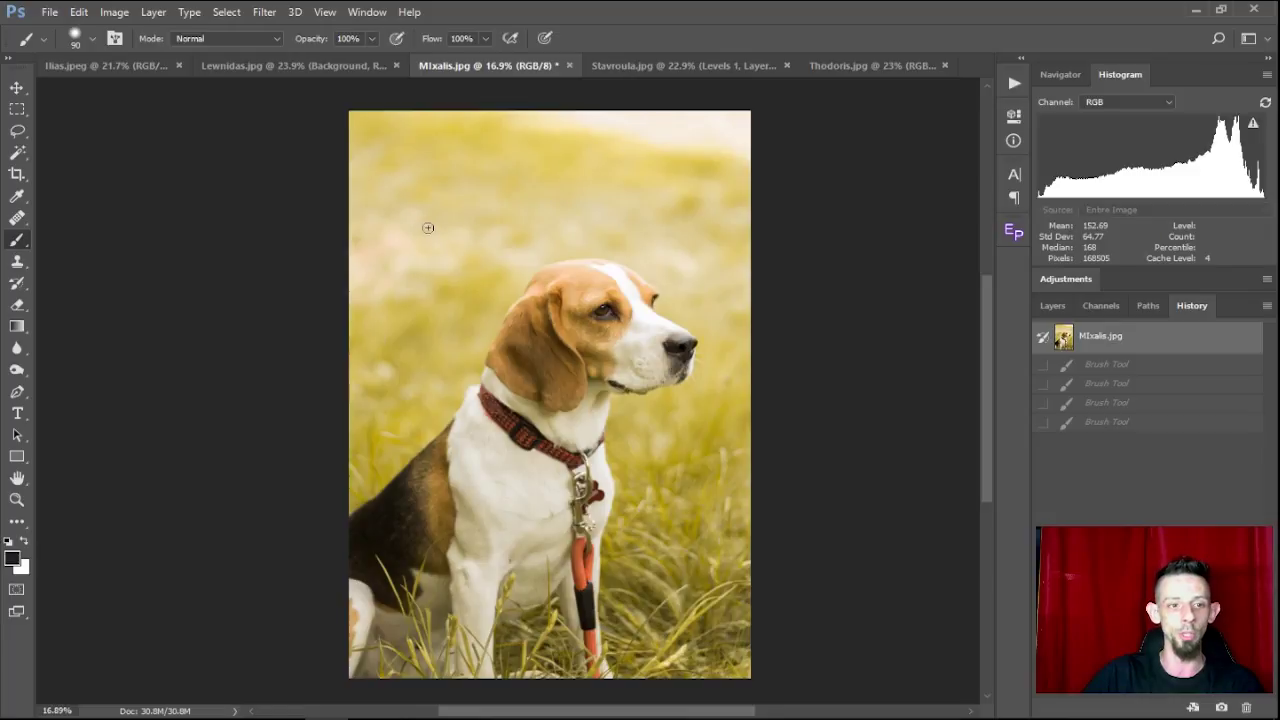
Step: Outline a tighter frame behind and above the beagle with two black brush strokes, and undo them
drag(425, 228, 405, 678)
drag(425, 229, 1036, 246)
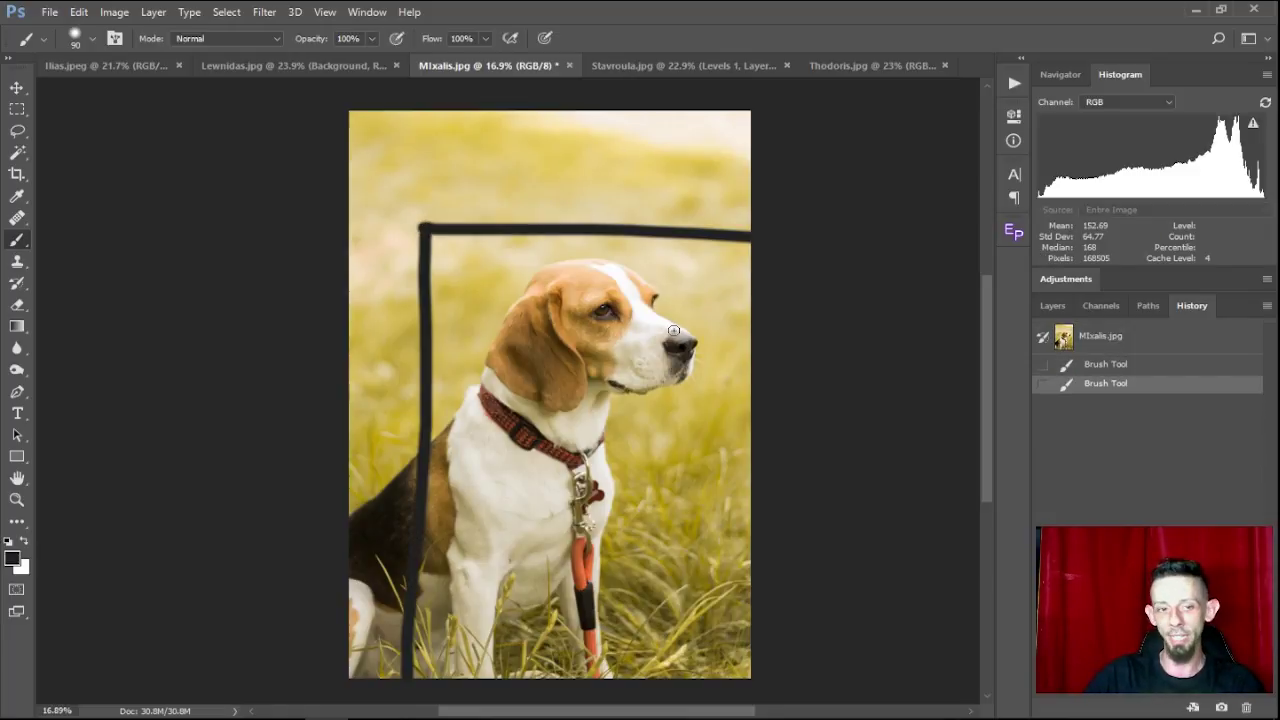
key(ctrl+z)
key(ctrl+z)
key(ctrl+z)
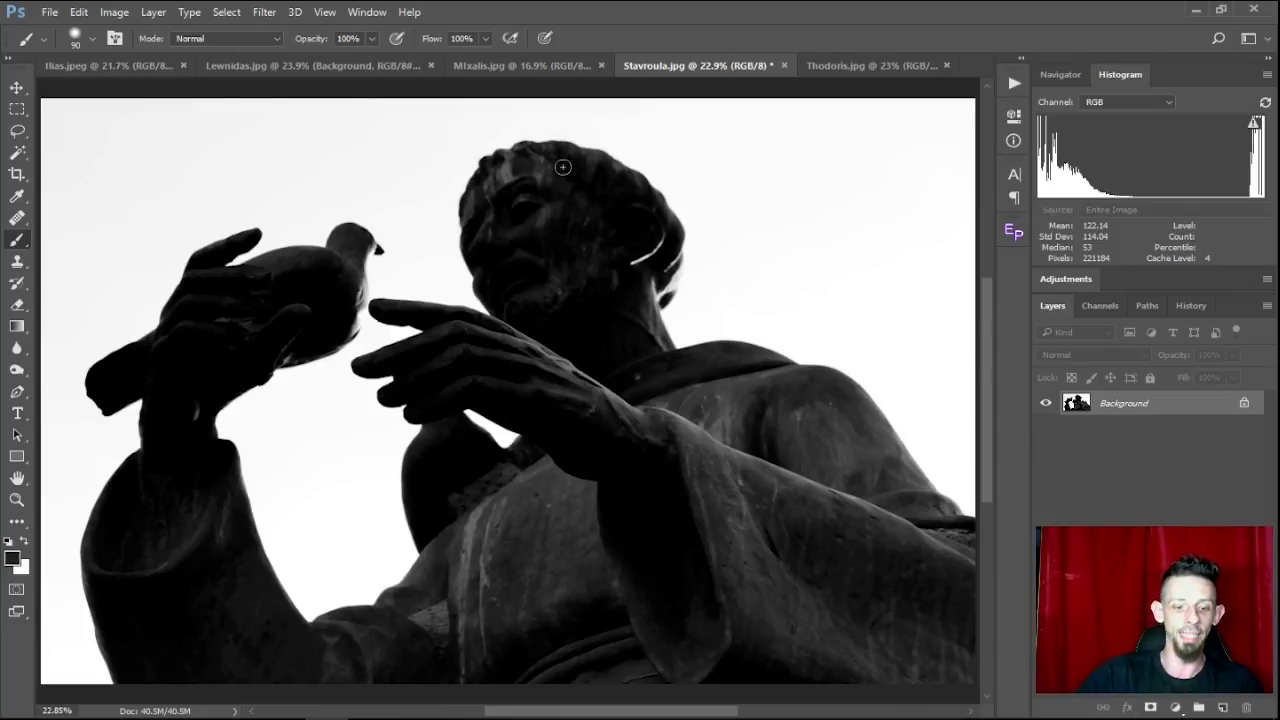
Step: Brighten the black-and-white statue photo with Curves, raising input 77 to output 174
key(ctrl+m)
drag(798, 178, 945, 164)
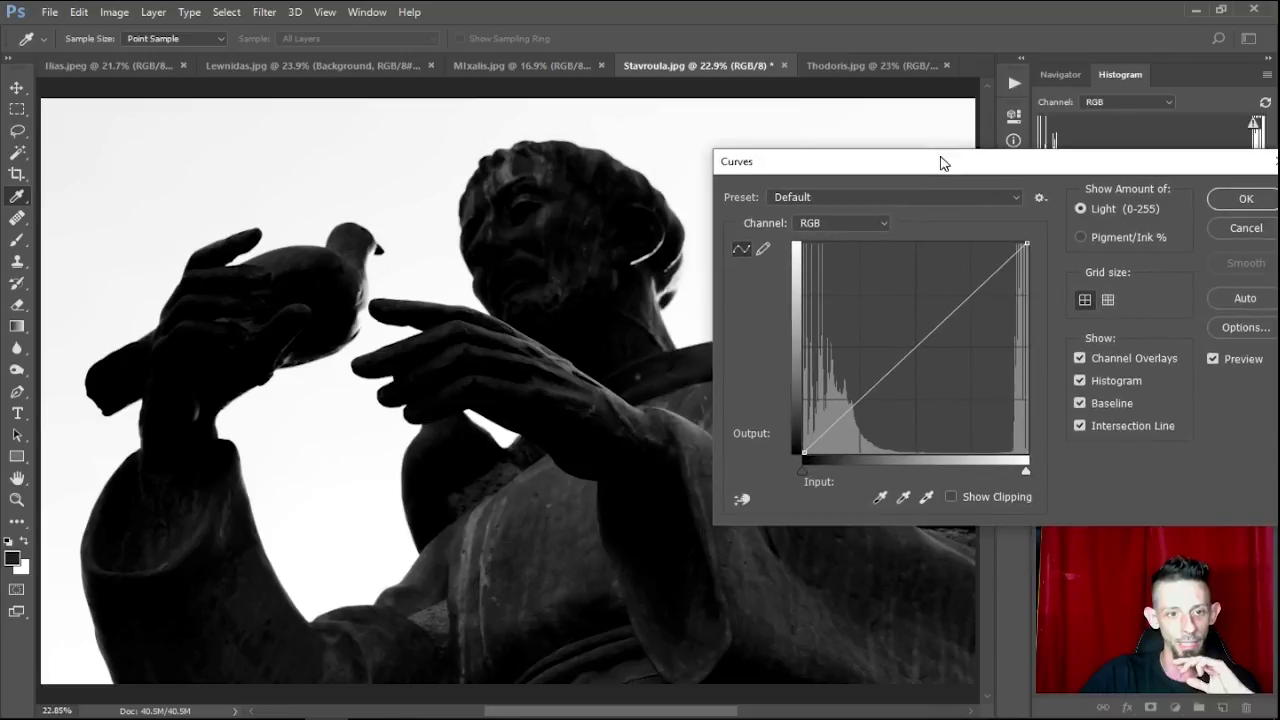
drag(912, 345, 871, 310)
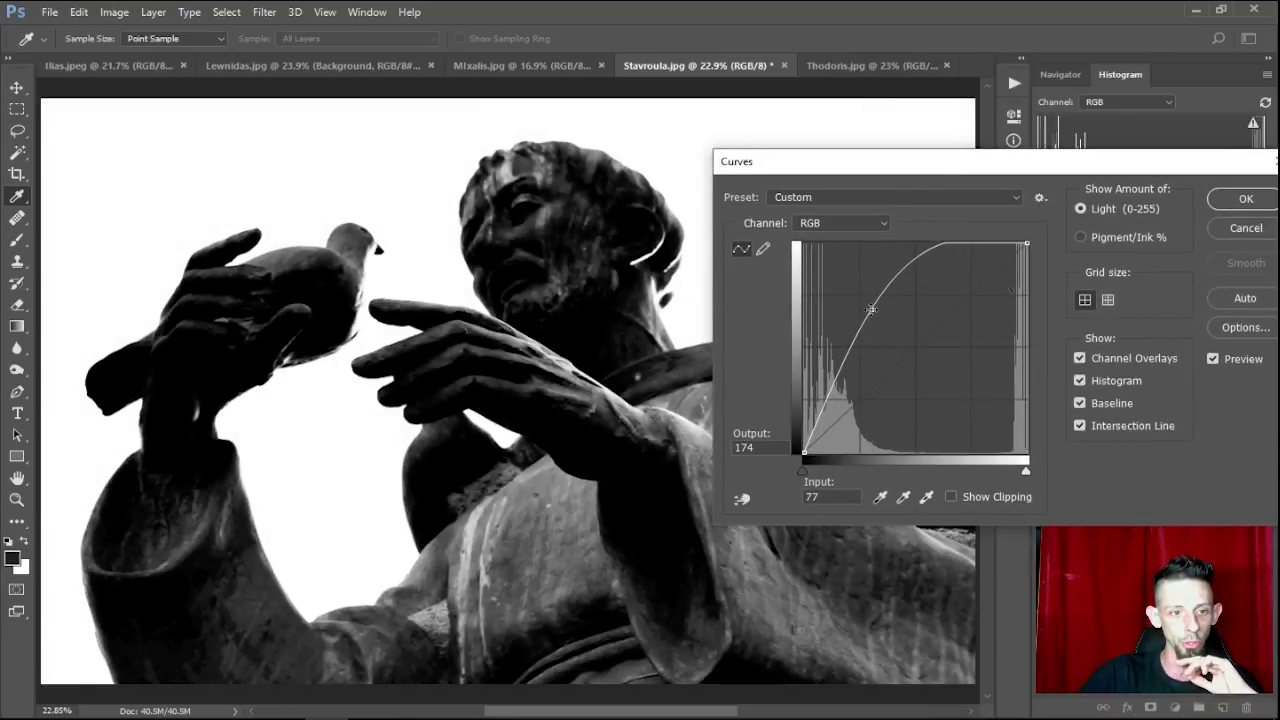
click(1210, 200)
key(b)
Step: Examine the brightened statue's face, hand and dove up close for recovered shadow detail and sharpness
scroll(517, 240, up, 3)
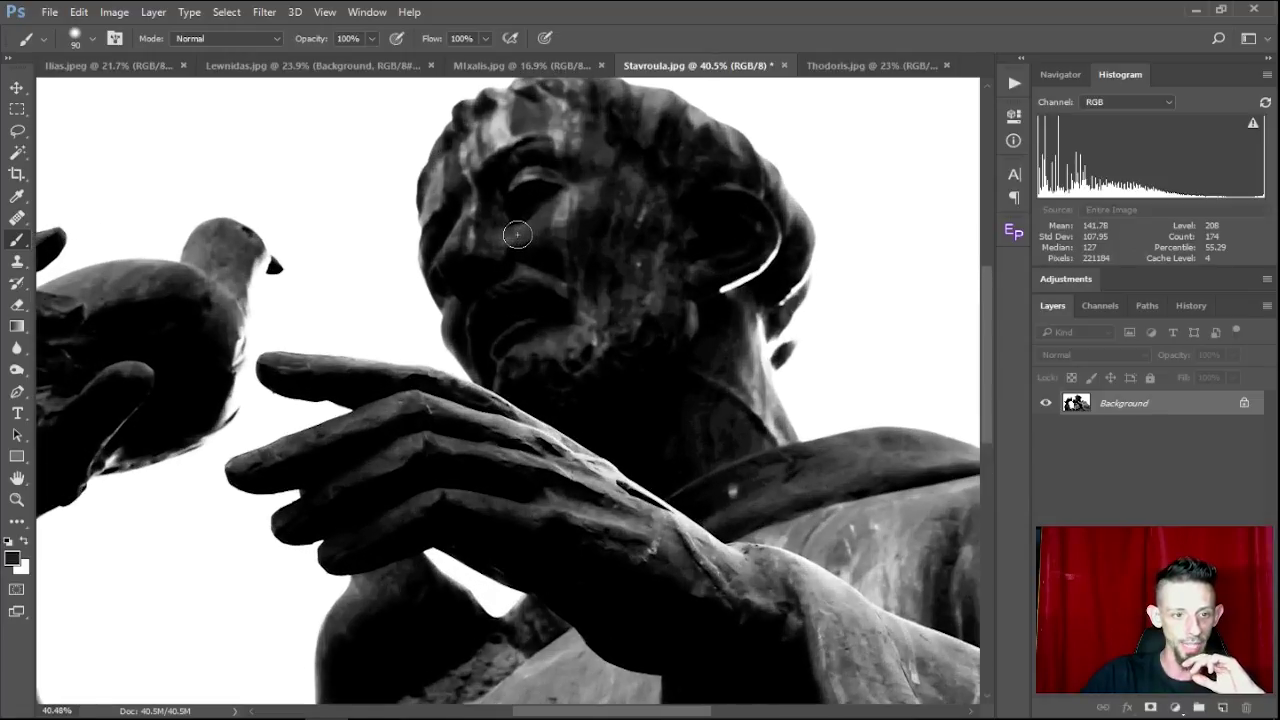
scroll(586, 284, up, 2)
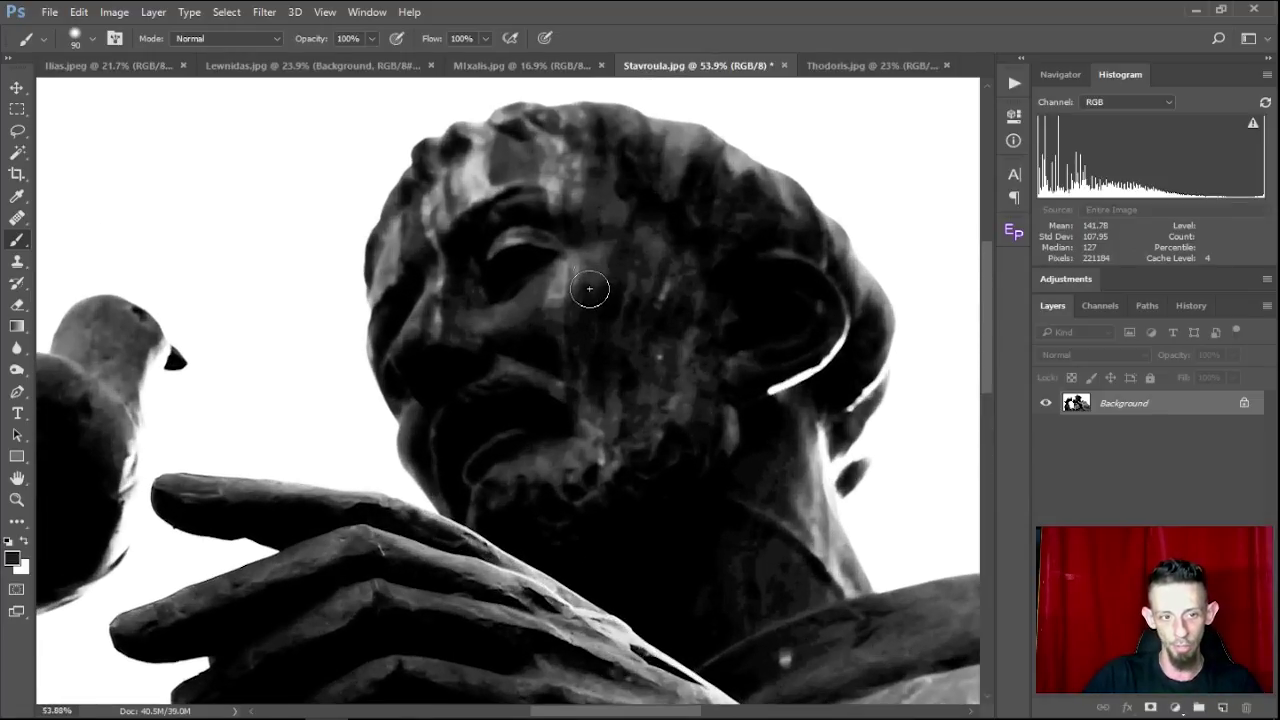
scroll(588, 285, up, 1)
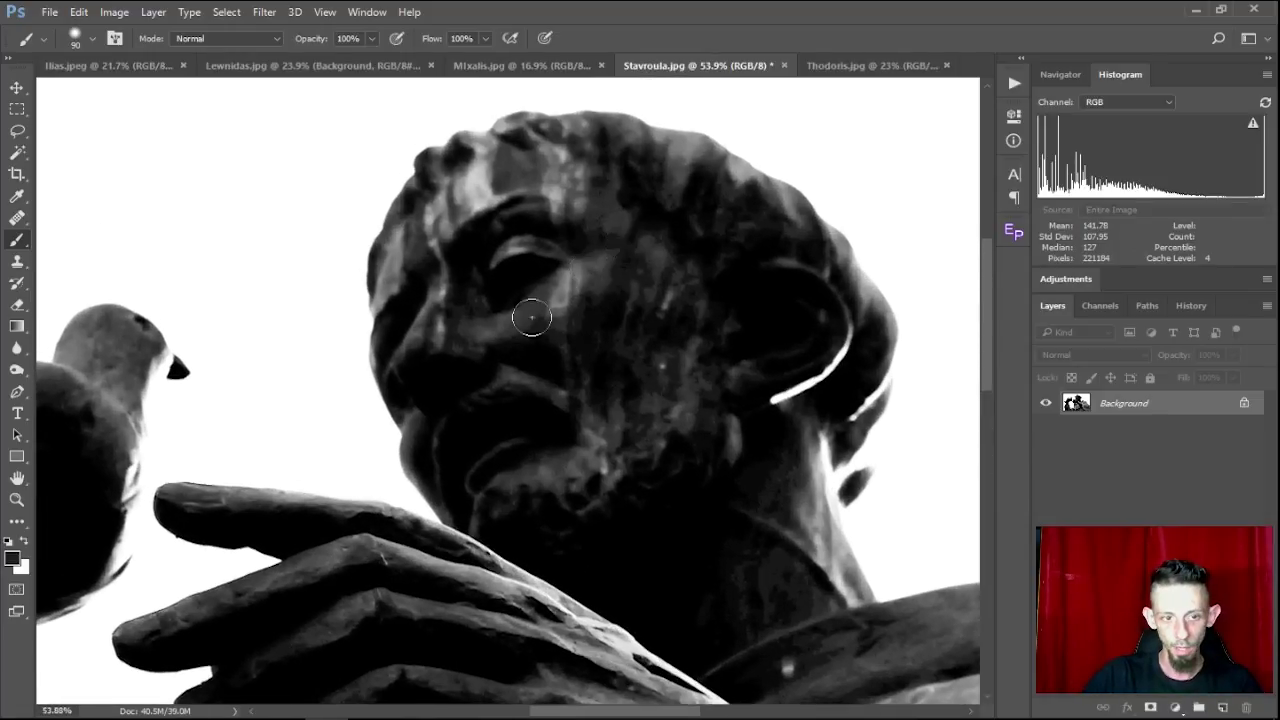
drag(531, 317, 712, 233)
mouse_move(690, 307)
mouse_down()
mouse_move(800, 220)
mouse_move(730, 220)
mouse_move(704, 250)
mouse_up()
scroll(531, 326, up, 2)
mouse_move(491, 411)
mouse_down()
mouse_move(520, 317)
mouse_move(571, 266)
mouse_move(606, 266)
mouse_move(606, 220)
mouse_move(529, 380)
mouse_move(561, 296)
mouse_up()
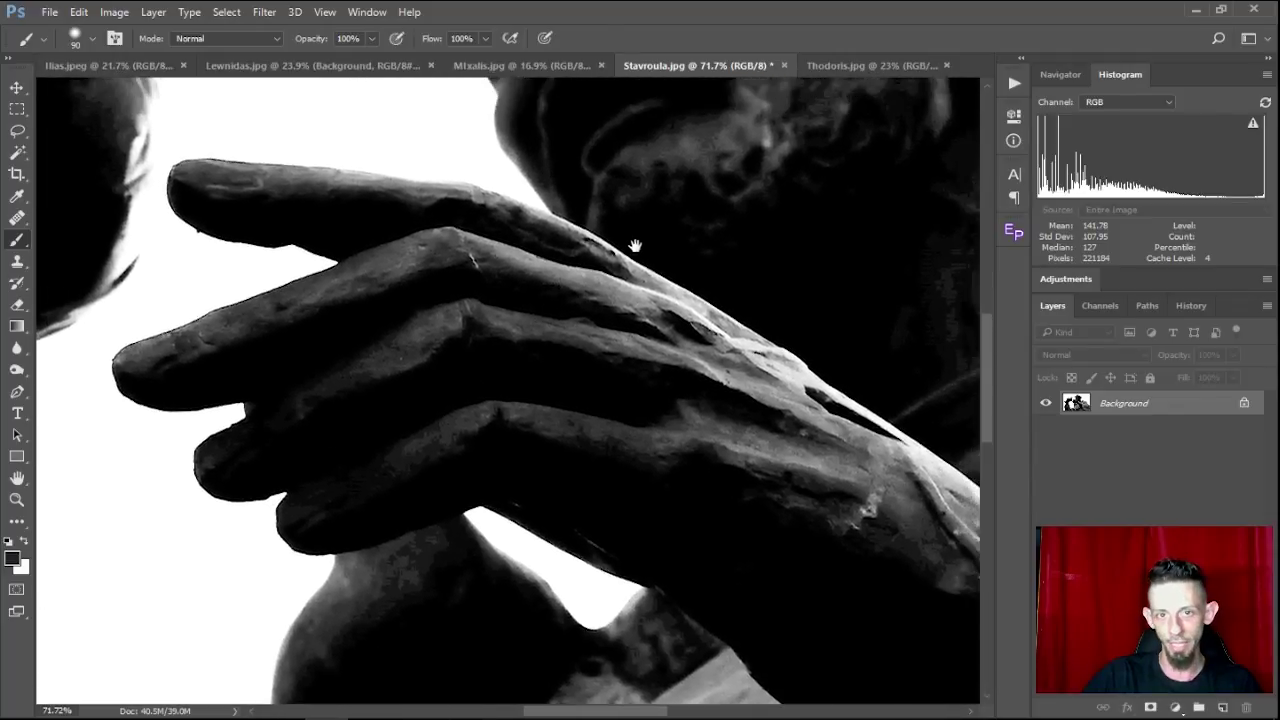
mouse_move(652, 211)
mouse_down()
mouse_move(626, 257)
mouse_move(569, 243)
mouse_up()
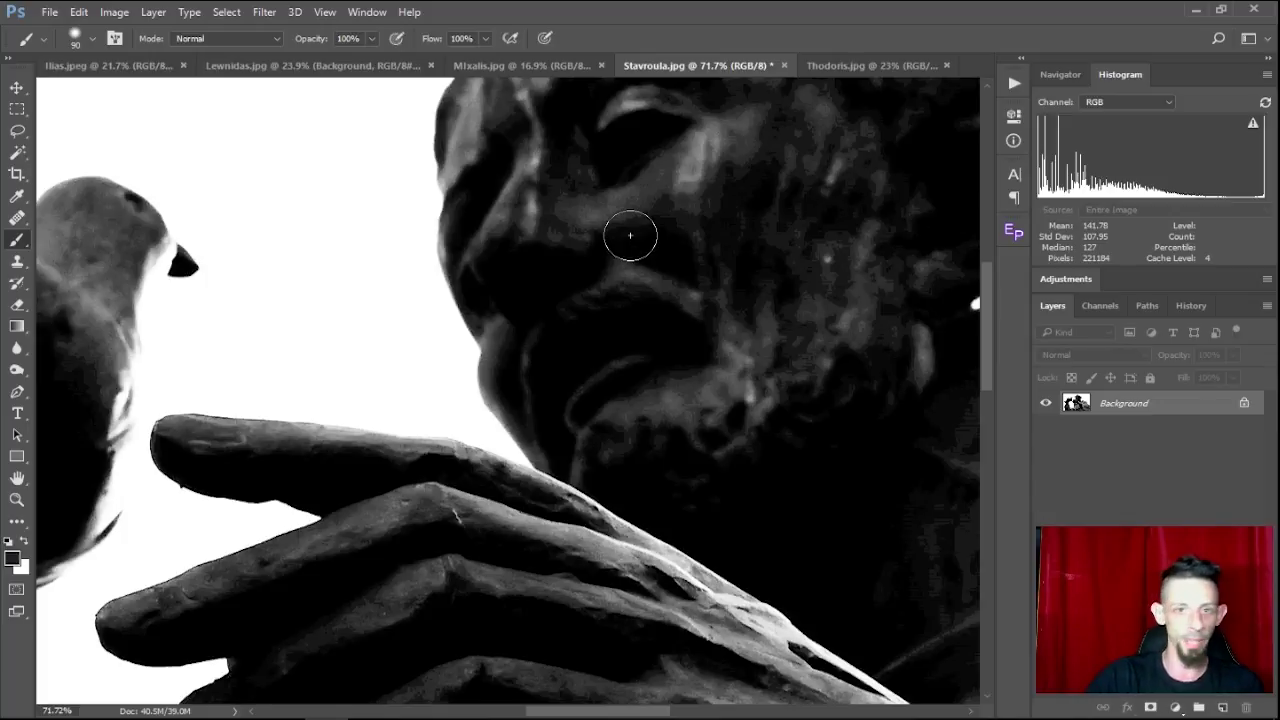
scroll(614, 297, down, 5)
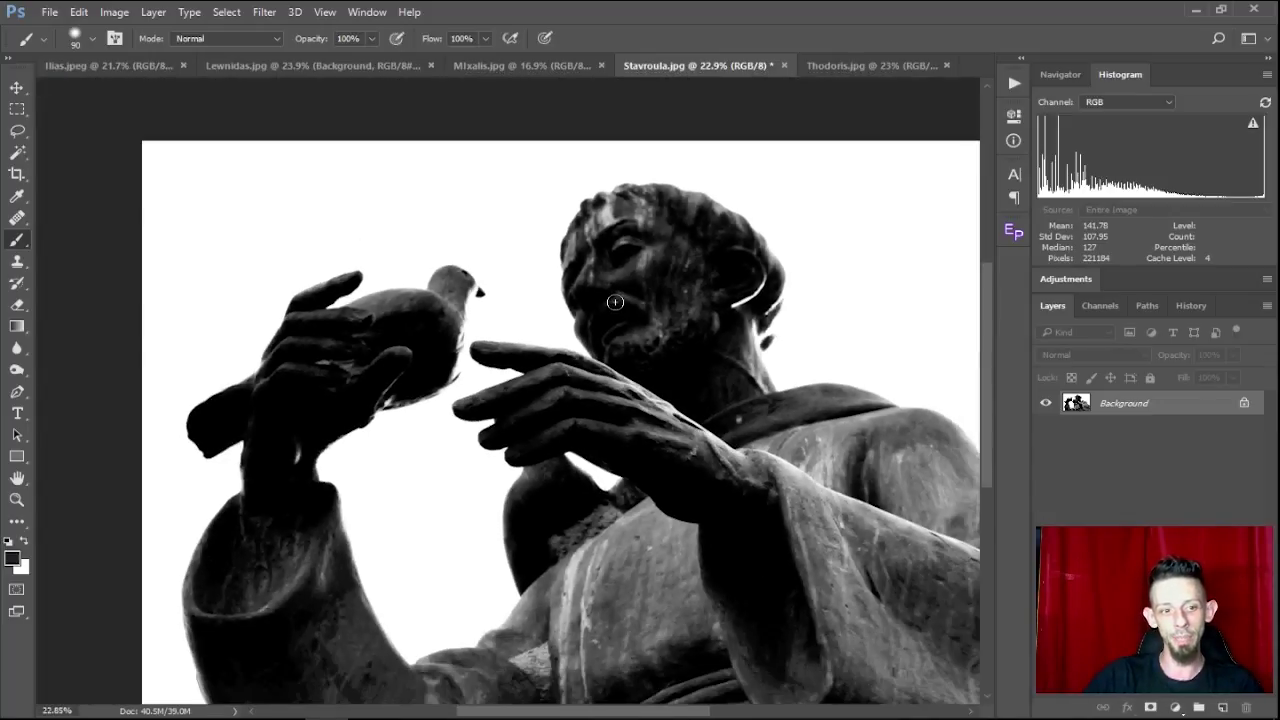
scroll(614, 301, up, 2)
scroll(614, 301, down, 2)
scroll(620, 310, up, 4)
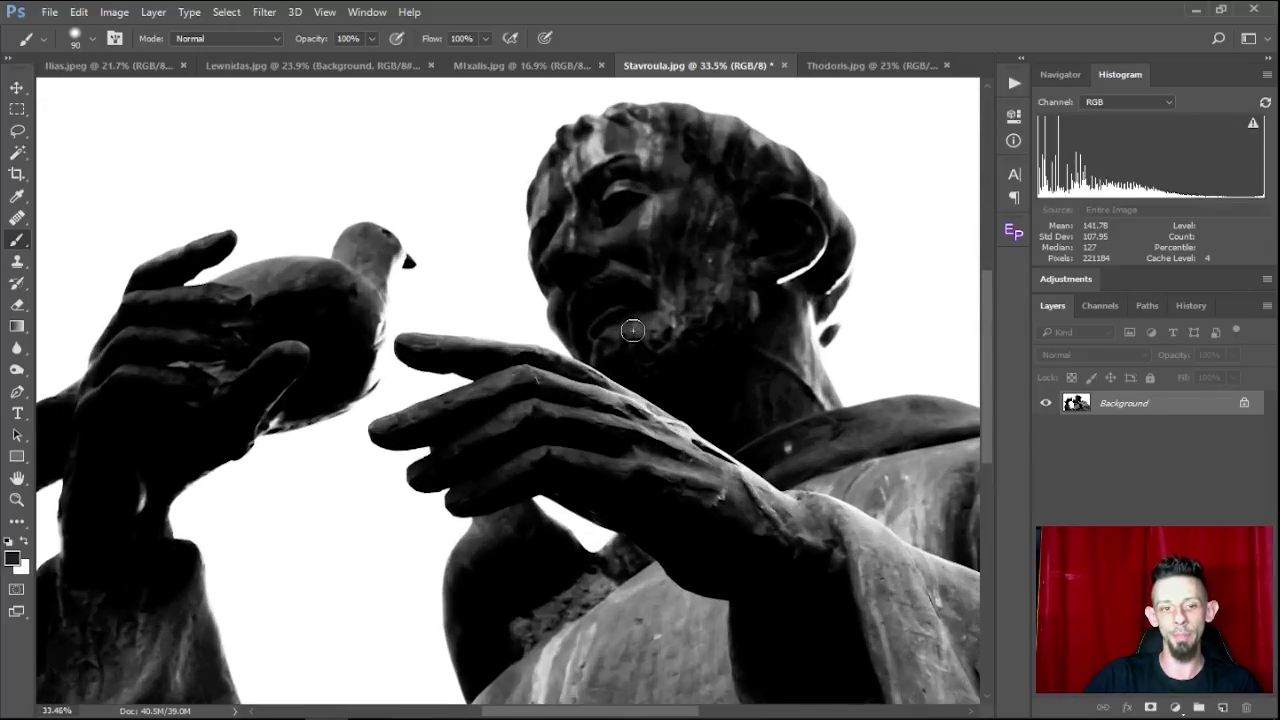
scroll(567, 411, up, 3)
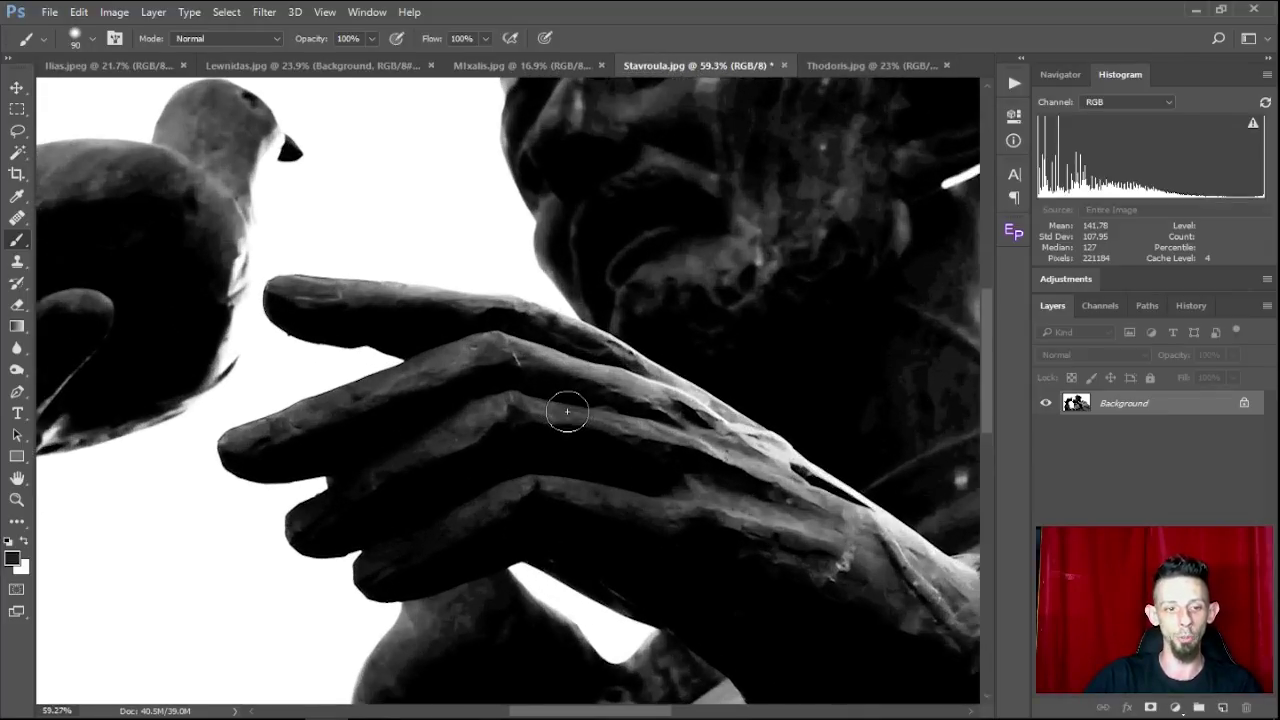
drag(634, 289, 599, 451)
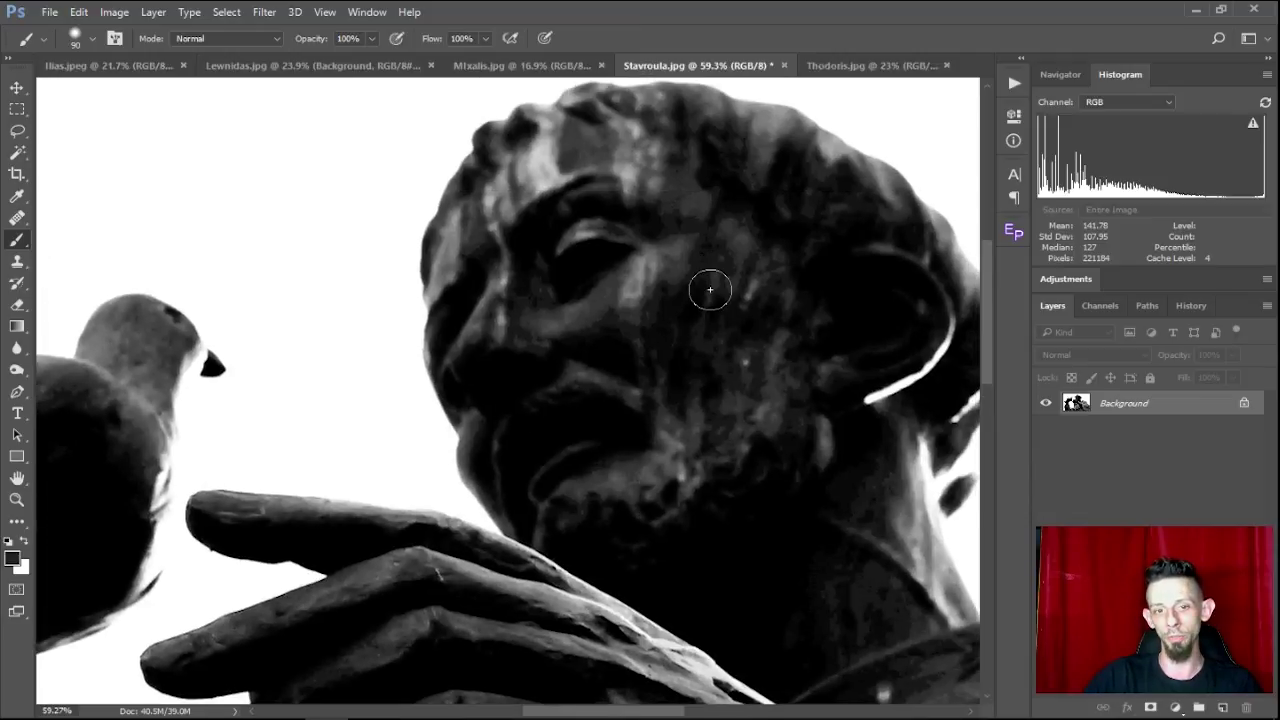
Step: Check the statue photo's camera data in its file information, and close it without changes
key(ctrl+alt+shift+i)
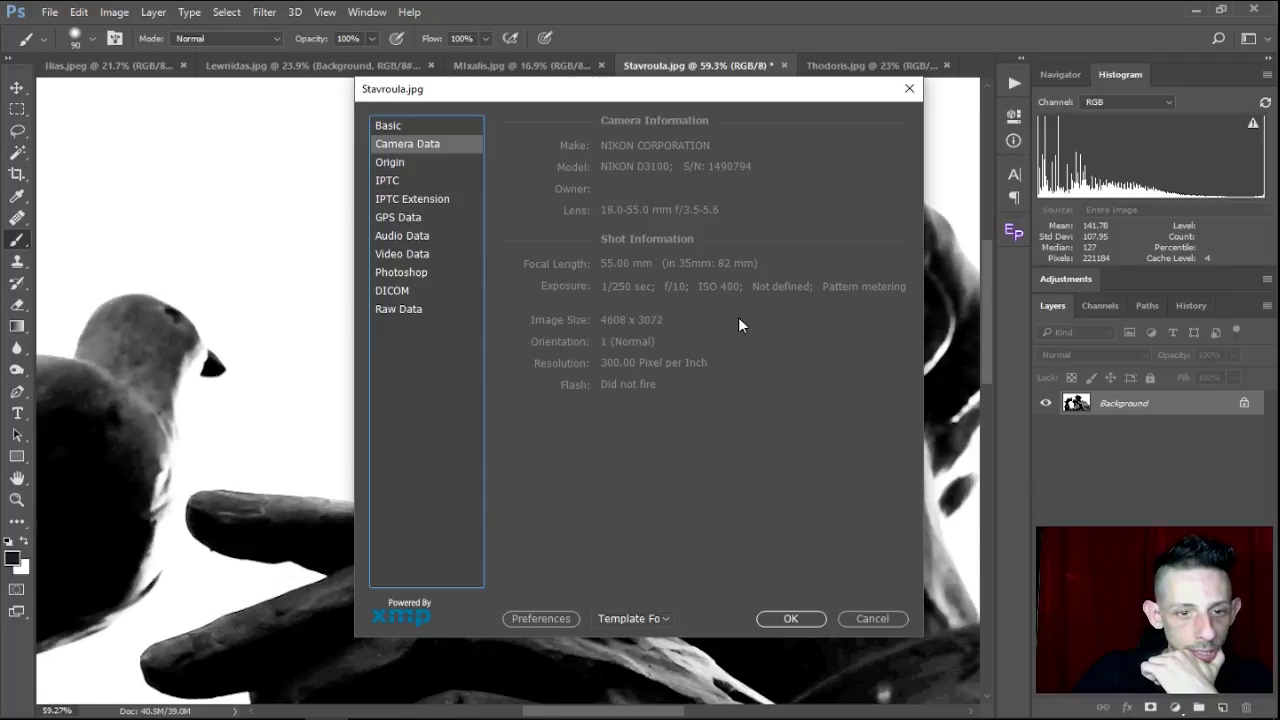
click(872, 618)
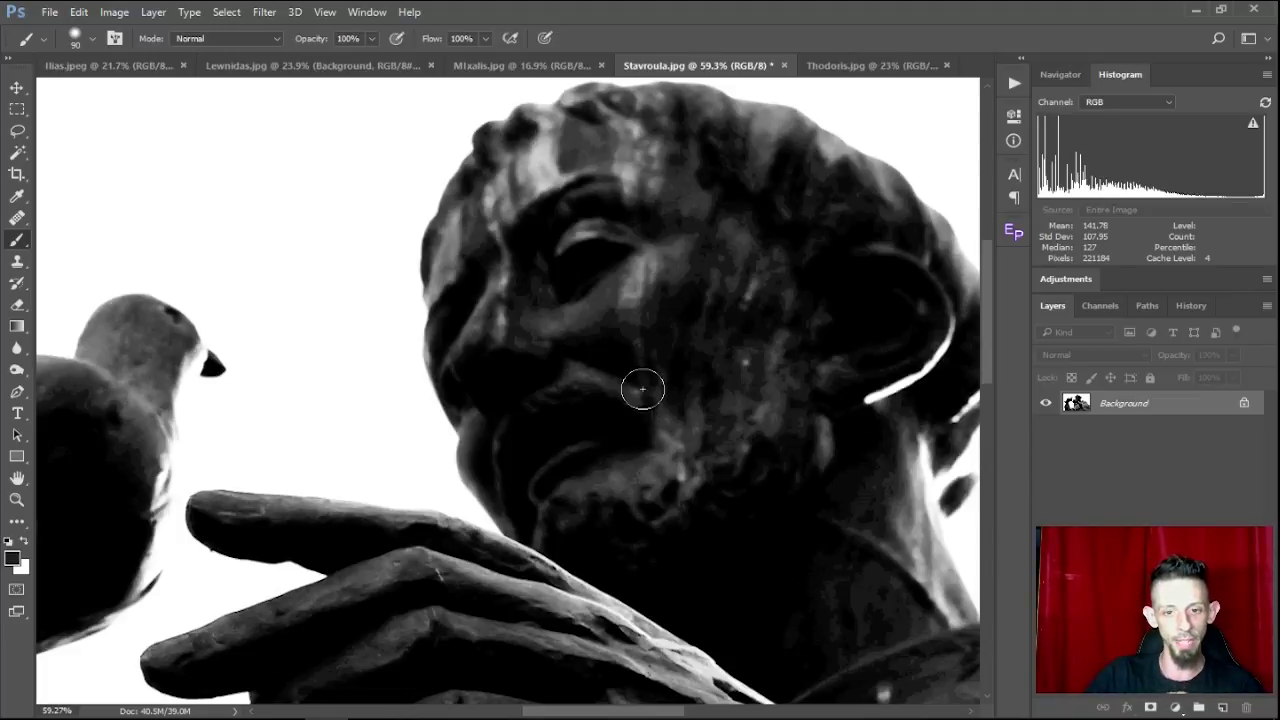
Step: Review the statue's face, hand and dove, and recheck the photo's exposure settings in its camera data without making changes
scroll(574, 369, down, 3)
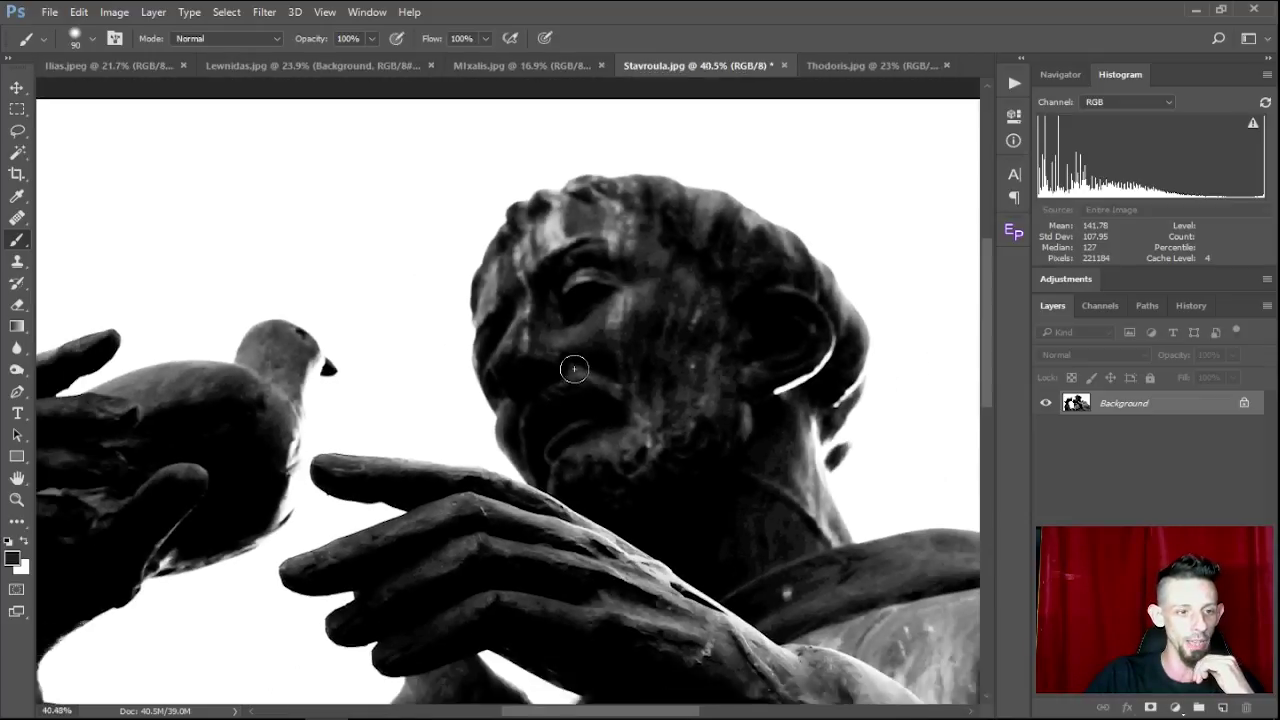
scroll(574, 369, down, 2)
scroll(574, 369, up, 2)
scroll(574, 369, down, 3)
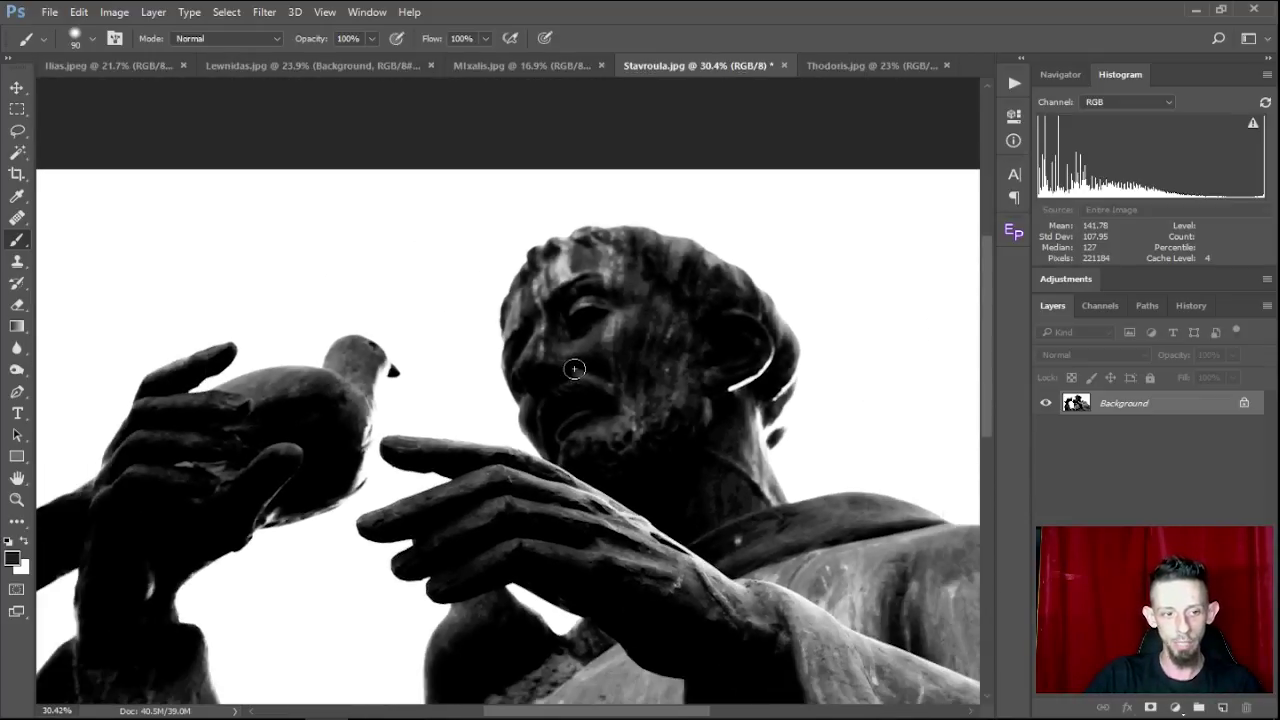
scroll(574, 369, up, 1)
key(ctrl+alt+shift+i)
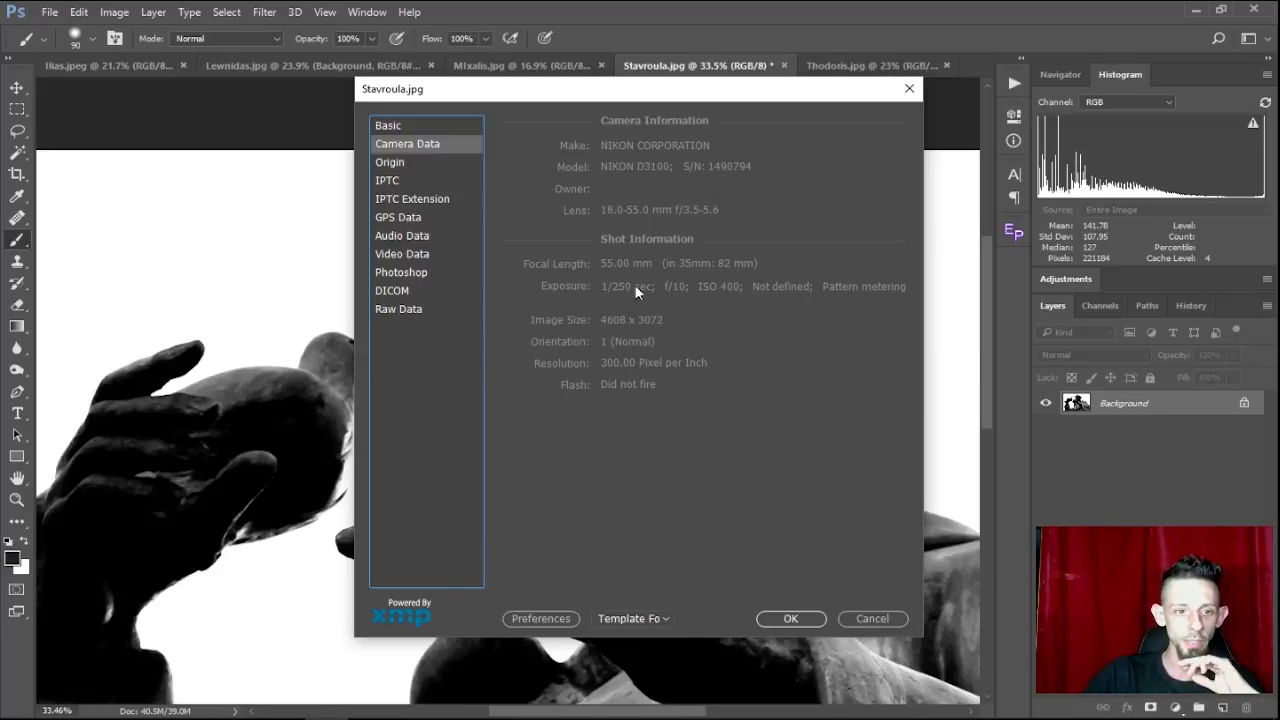
click(871, 619)
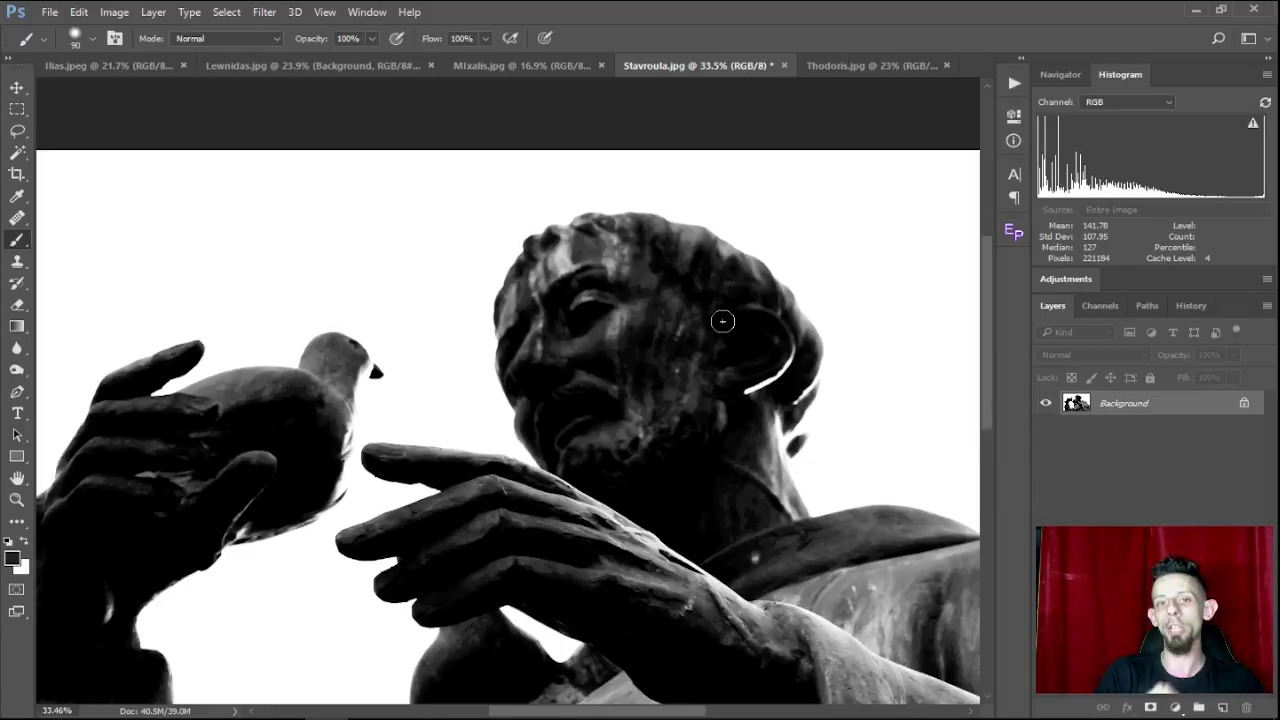
Step: Compare the whole statue composition with a close view of the face and outstretched hand
key(ctrl+0)
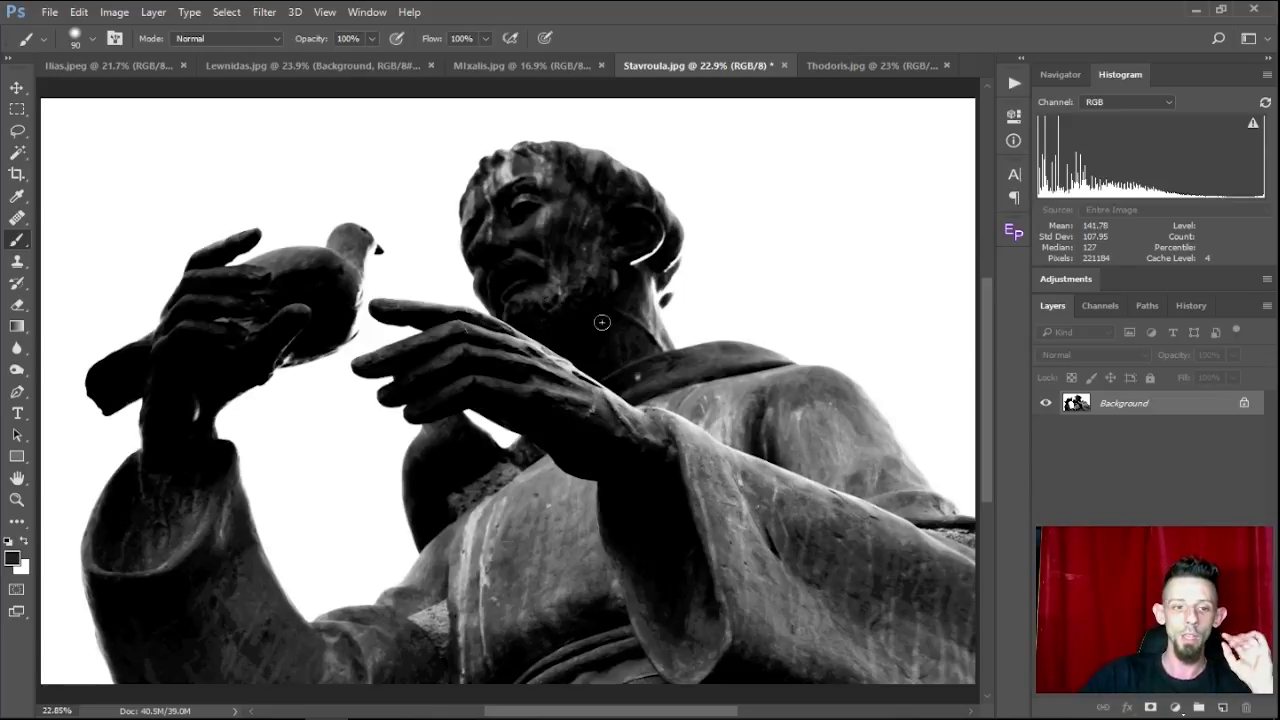
scroll(483, 411, down, 1)
scroll(517, 318, up, 4)
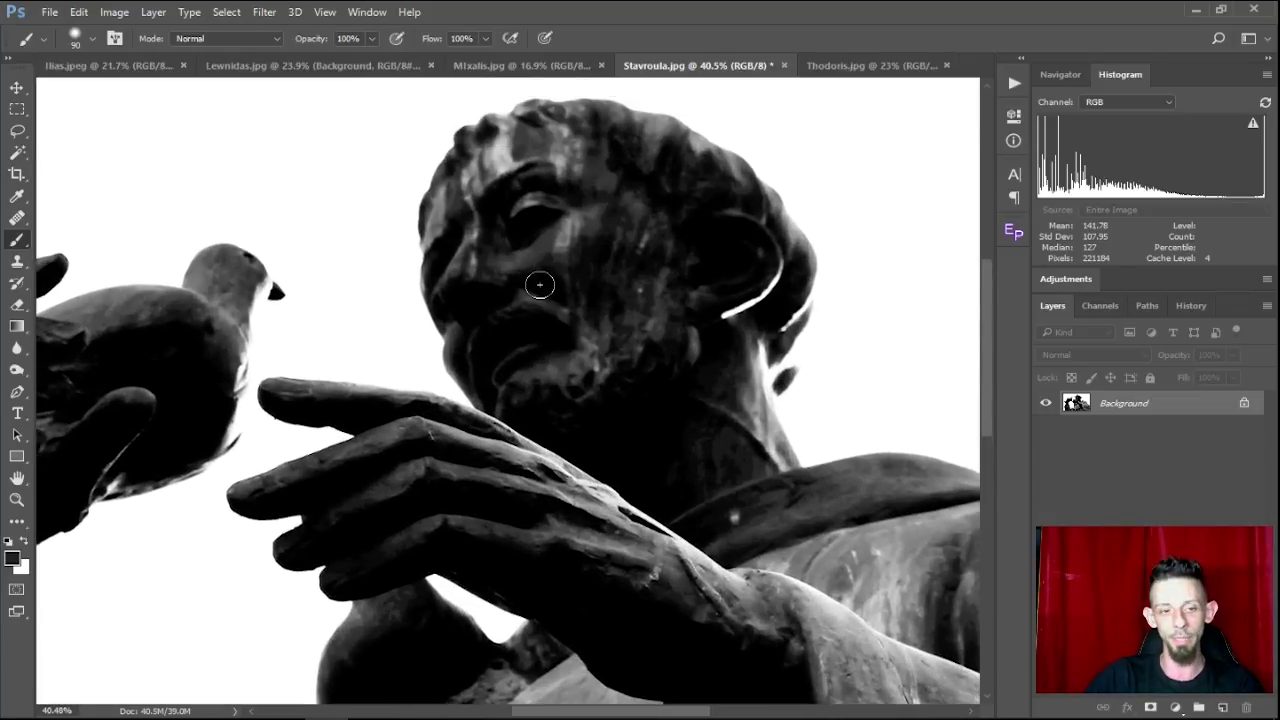
scroll(539, 285, up, 1)
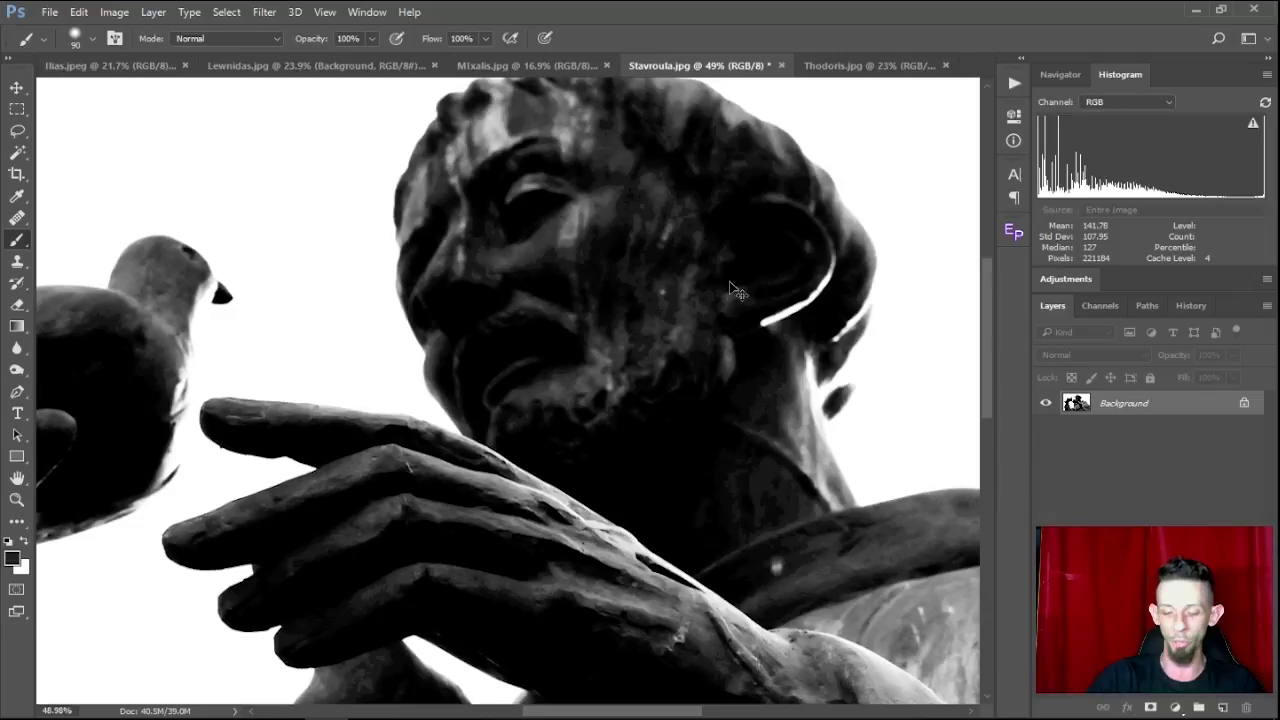
key(ctrl+0)
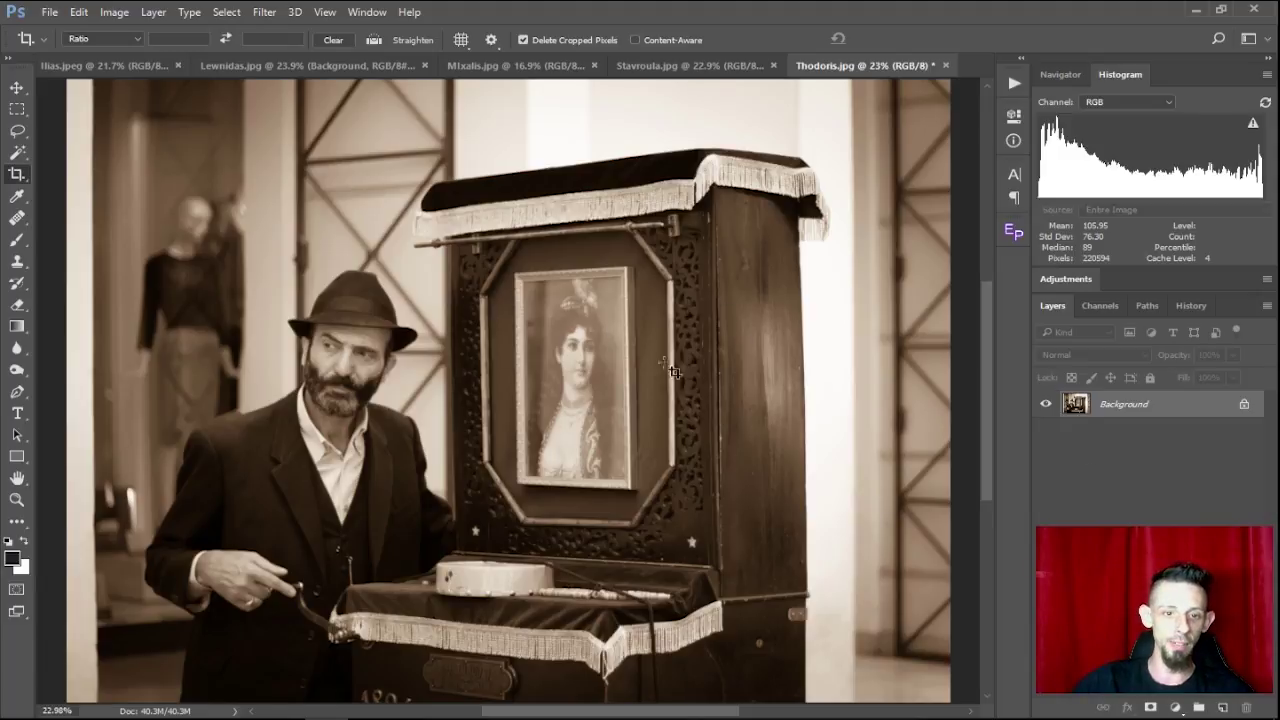
Step: Try a Black & White adjustment layer with default values on the sepia organ-player photo, compare it with the original, and delete it
click(1175, 707)
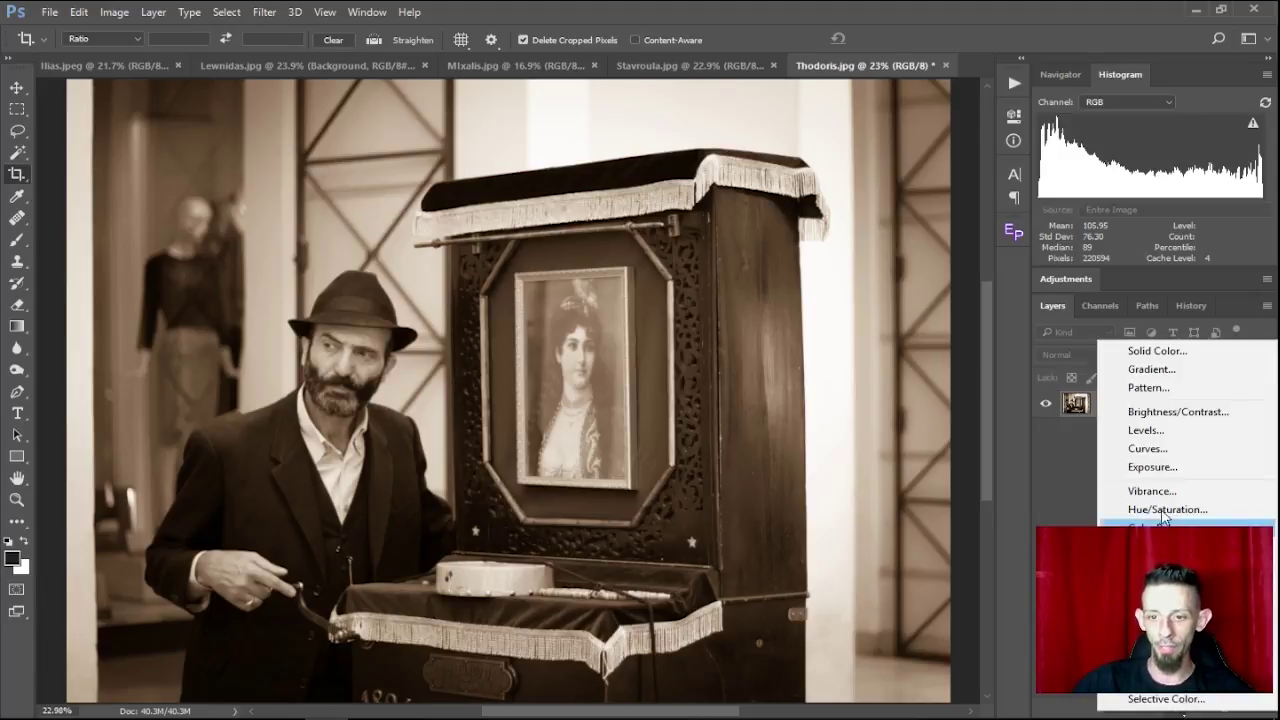
click(1160, 546)
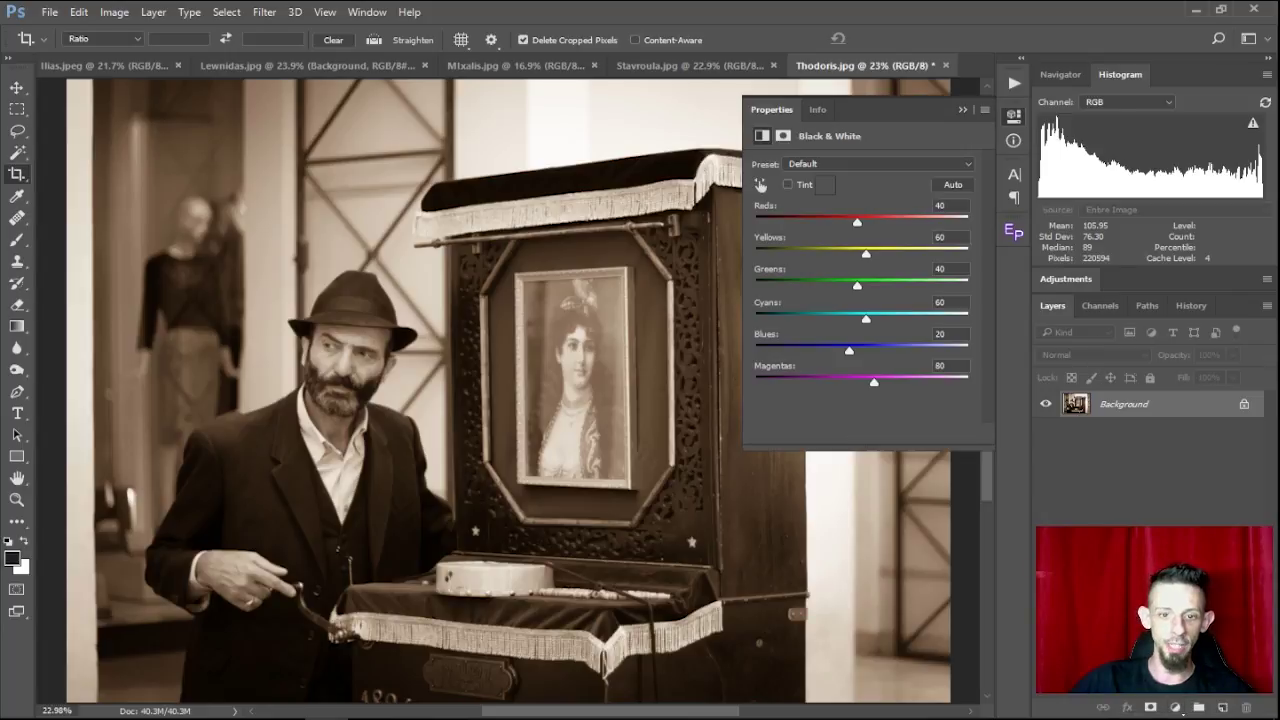
click(1014, 117)
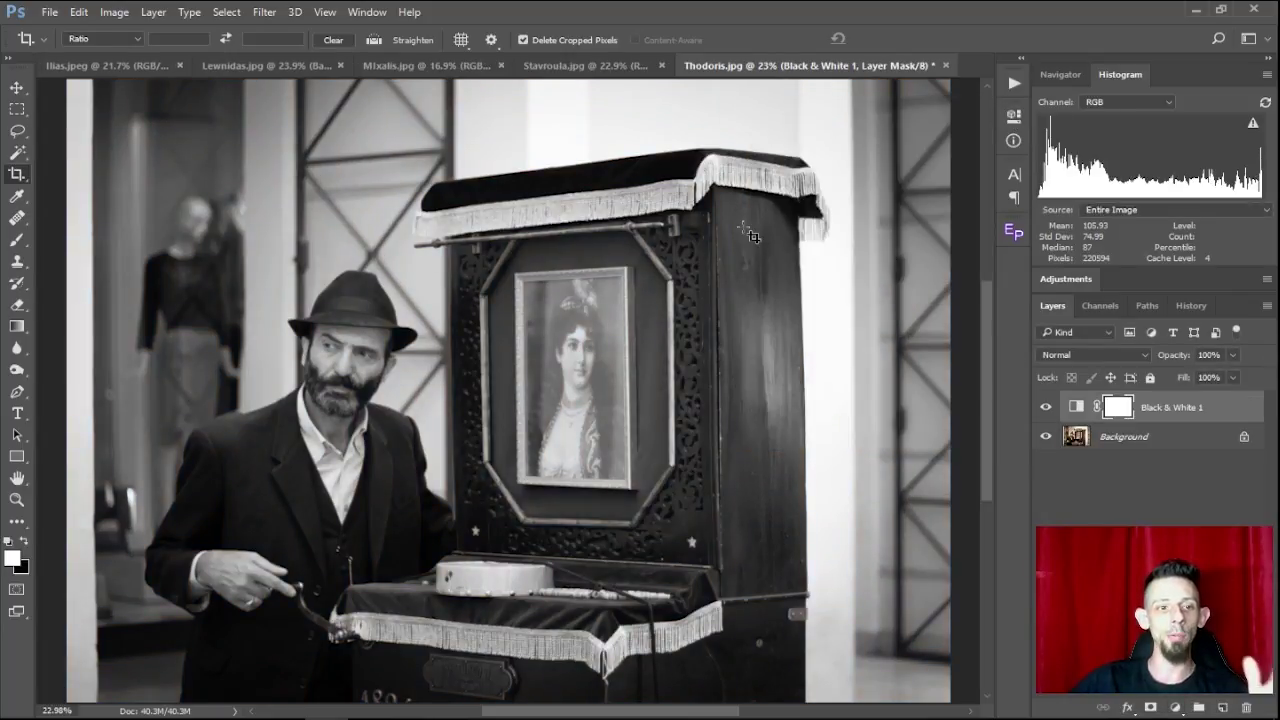
click(1046, 407)
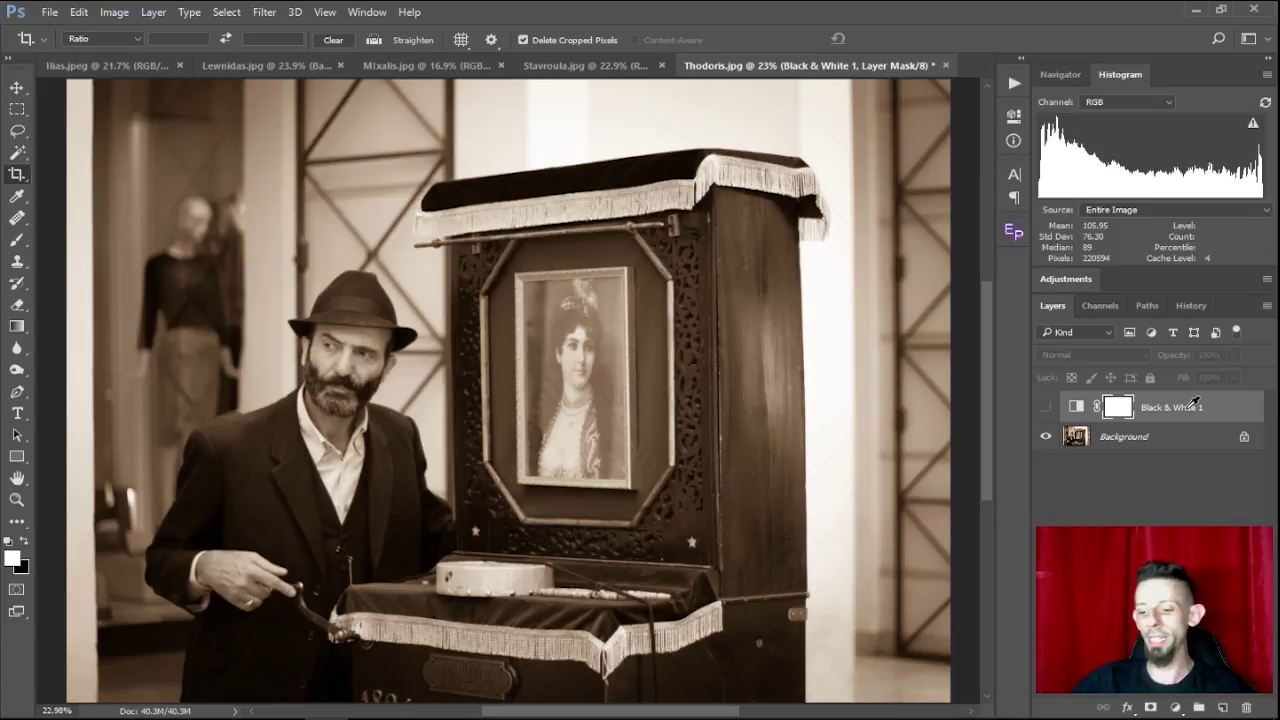
key(Delete)
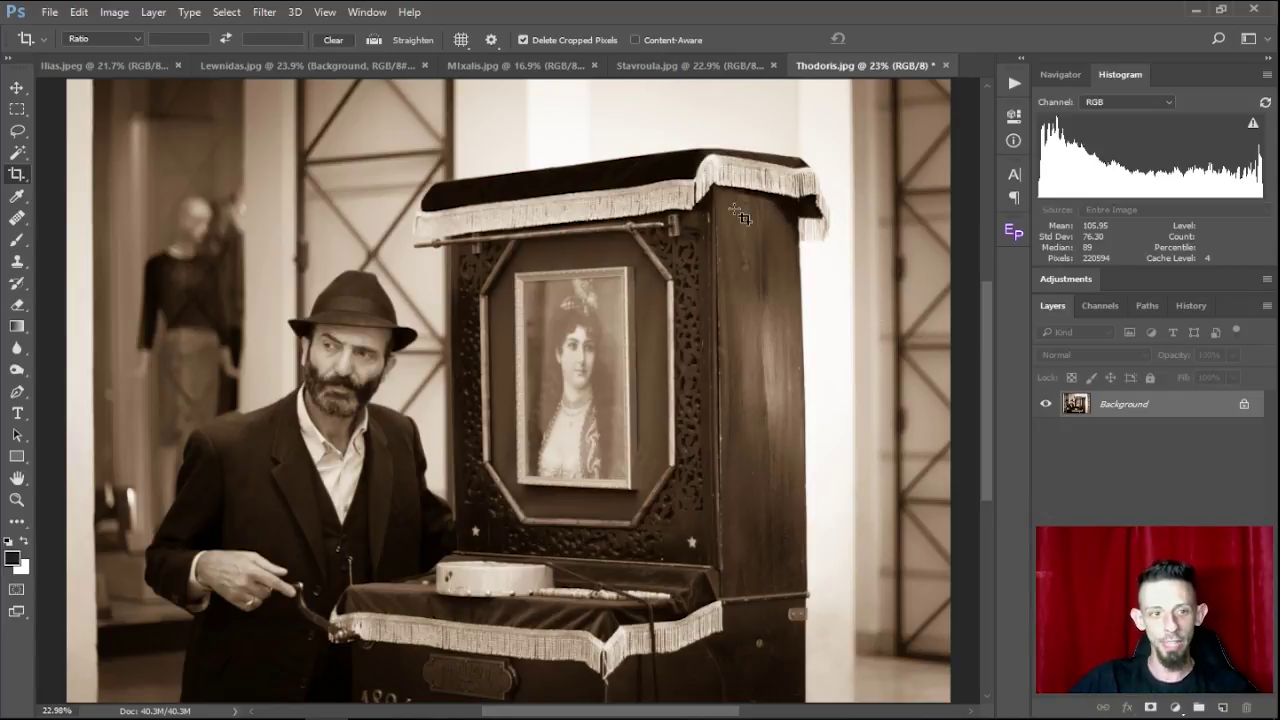
Step: Crop the sepia photo's sides at full height, removing the pale strip behind the mannequin and the lattice beyond the organ
scroll(383, 207, down, 1)
click(345, 250)
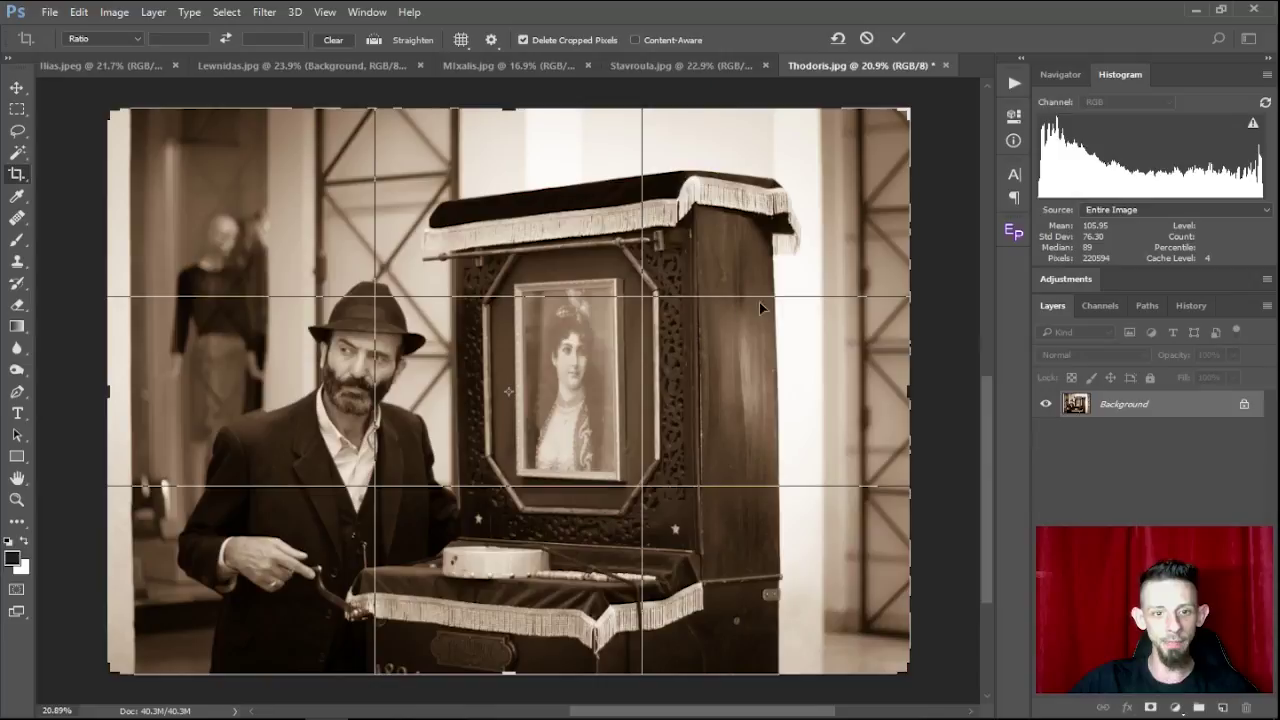
drag(909, 390, 862, 398)
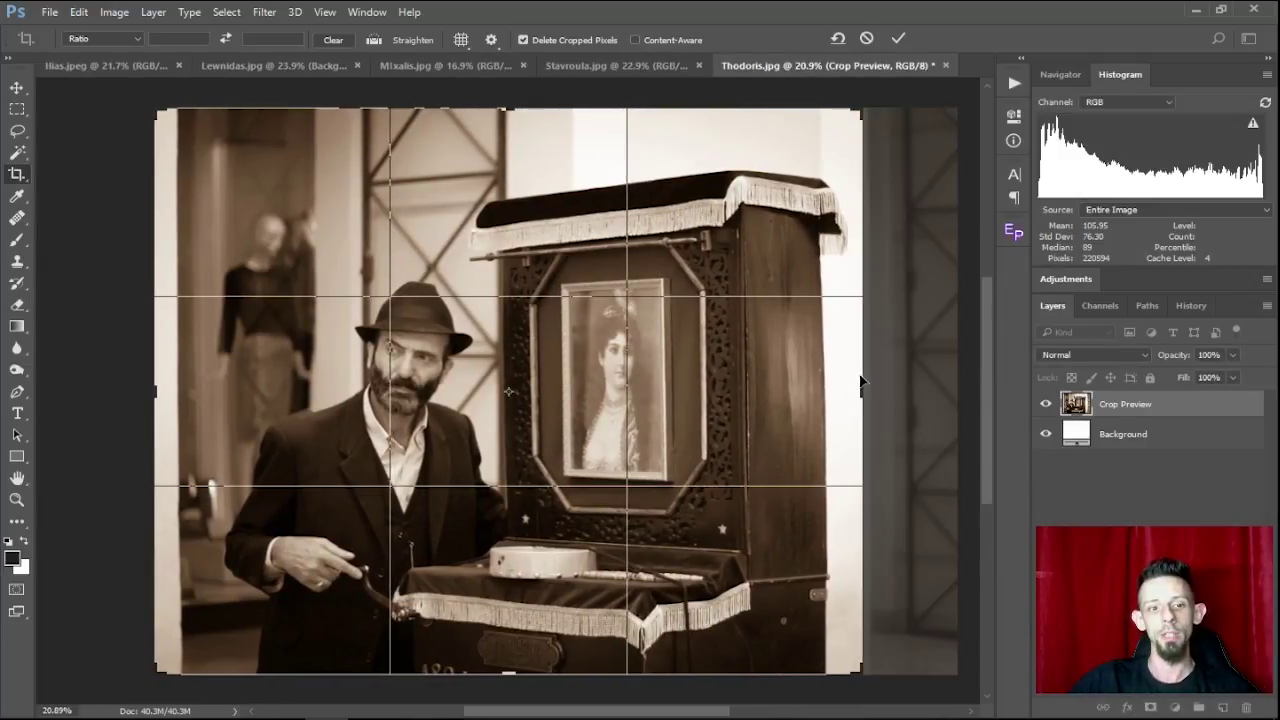
drag(150, 390, 168, 391)
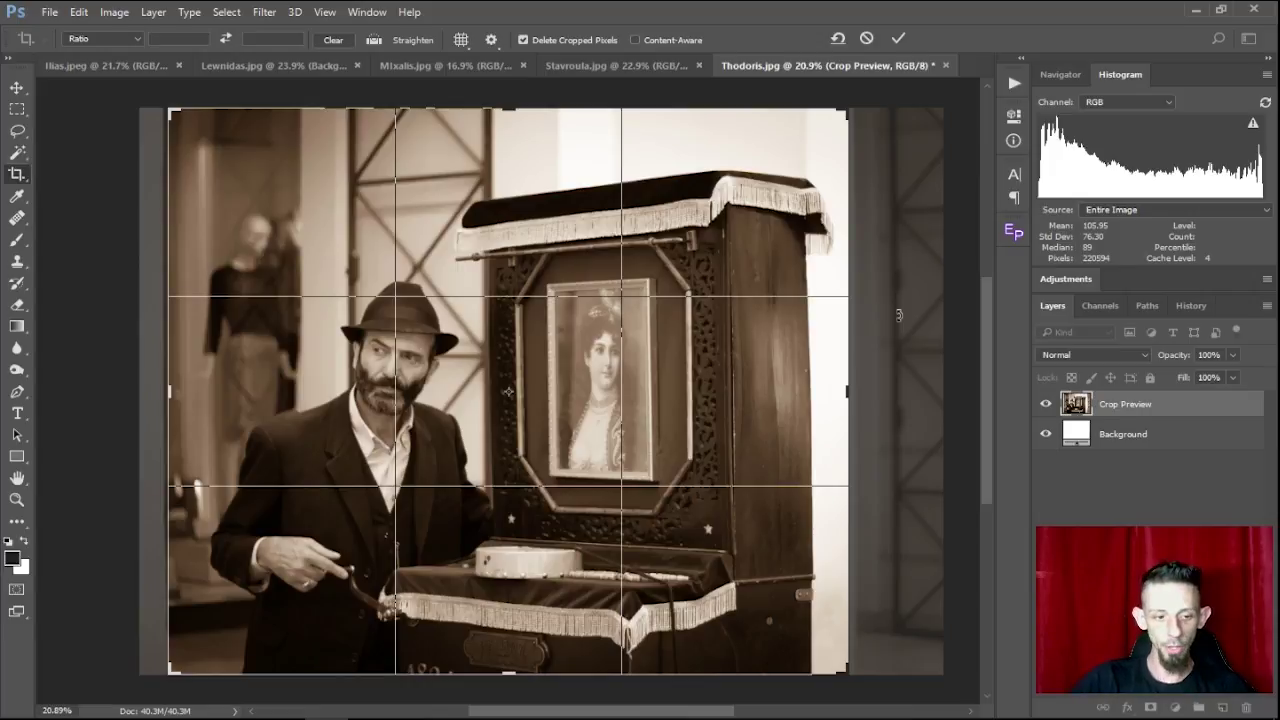
key(Return)
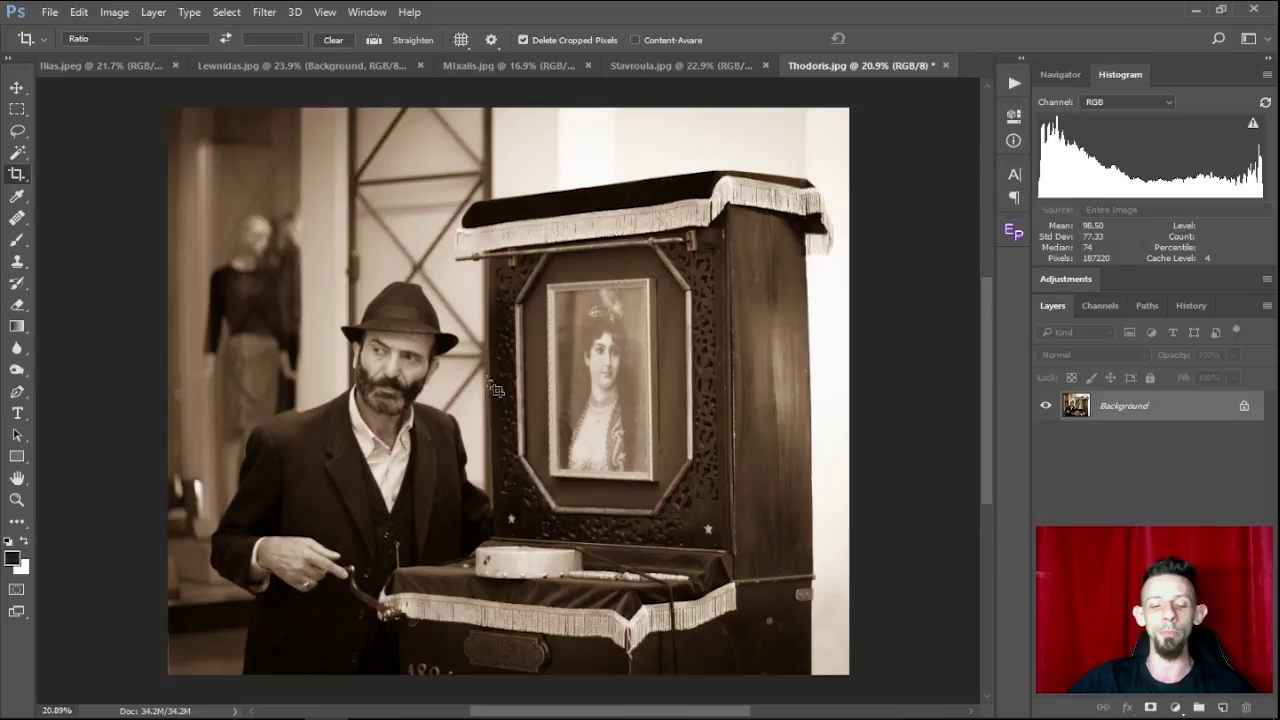
Step: Examine the man's face, the framed portrait's surroundings, the carved wood and the cloth fringe at 100% for sharpness
click(1060, 72)
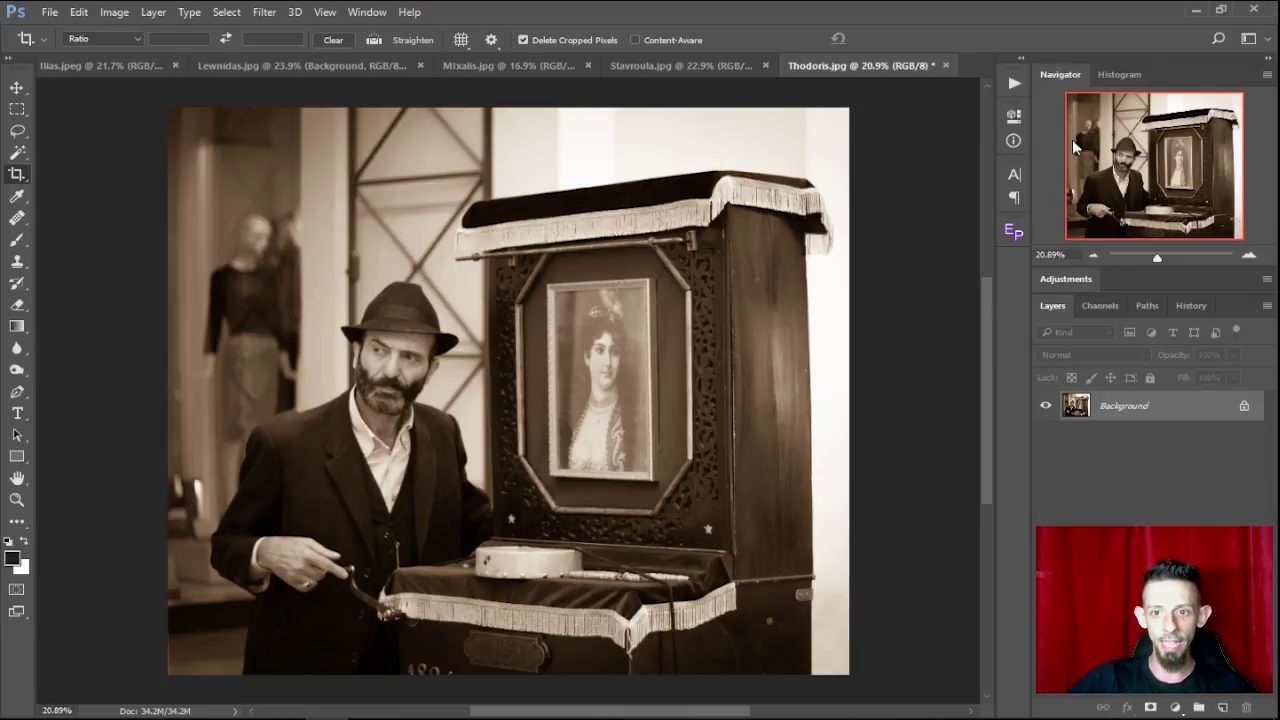
text(100)
key(Return)
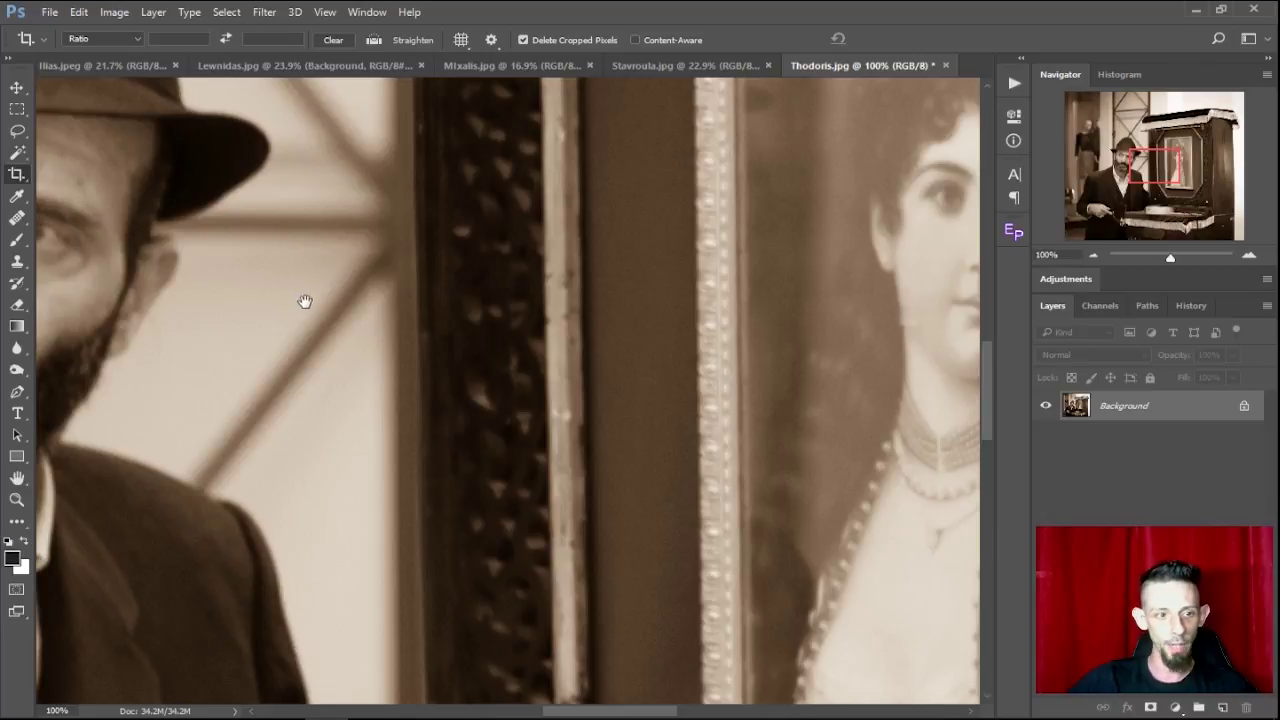
drag(309, 298, 551, 297)
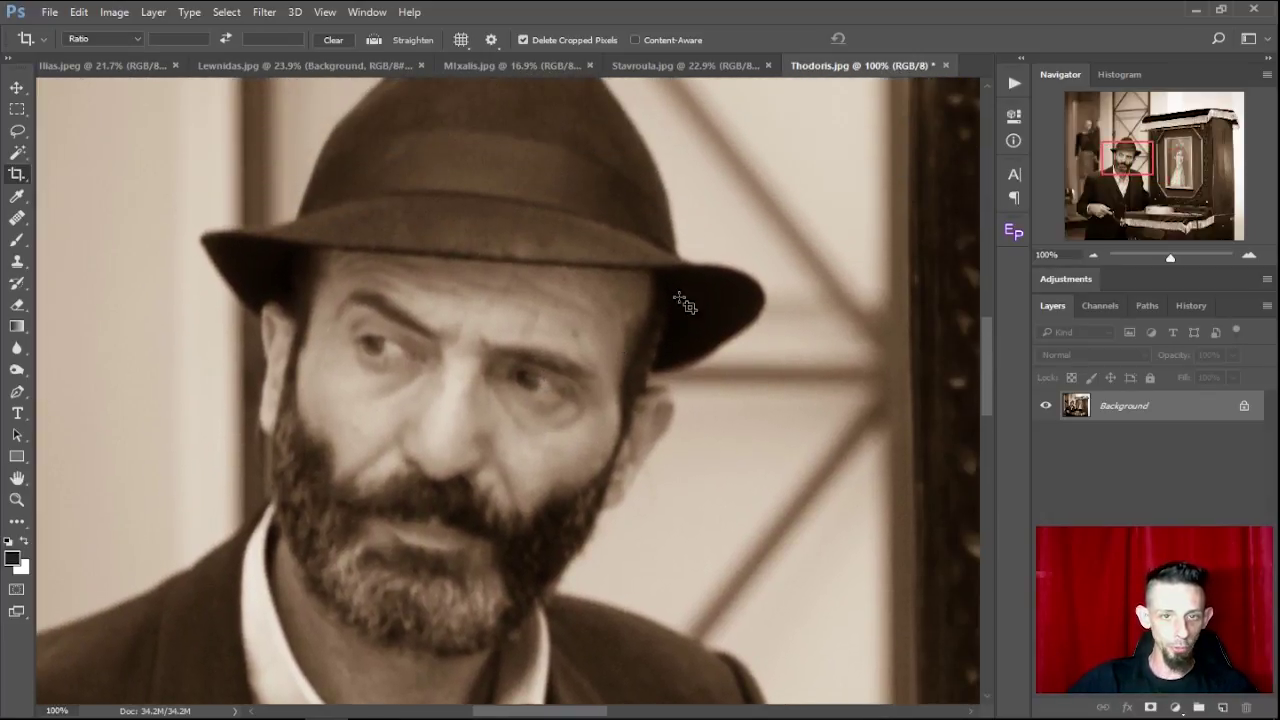
drag(734, 385, 626, 357)
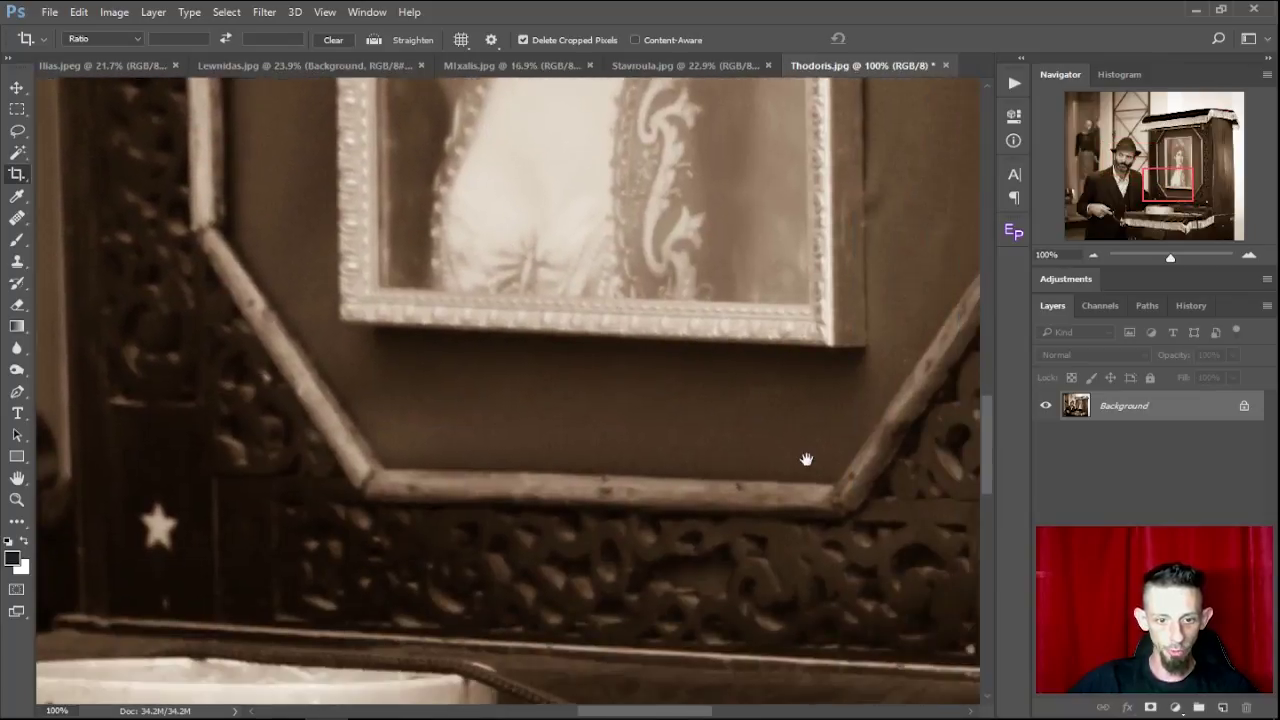
drag(806, 460, 649, 383)
drag(777, 443, 574, 360)
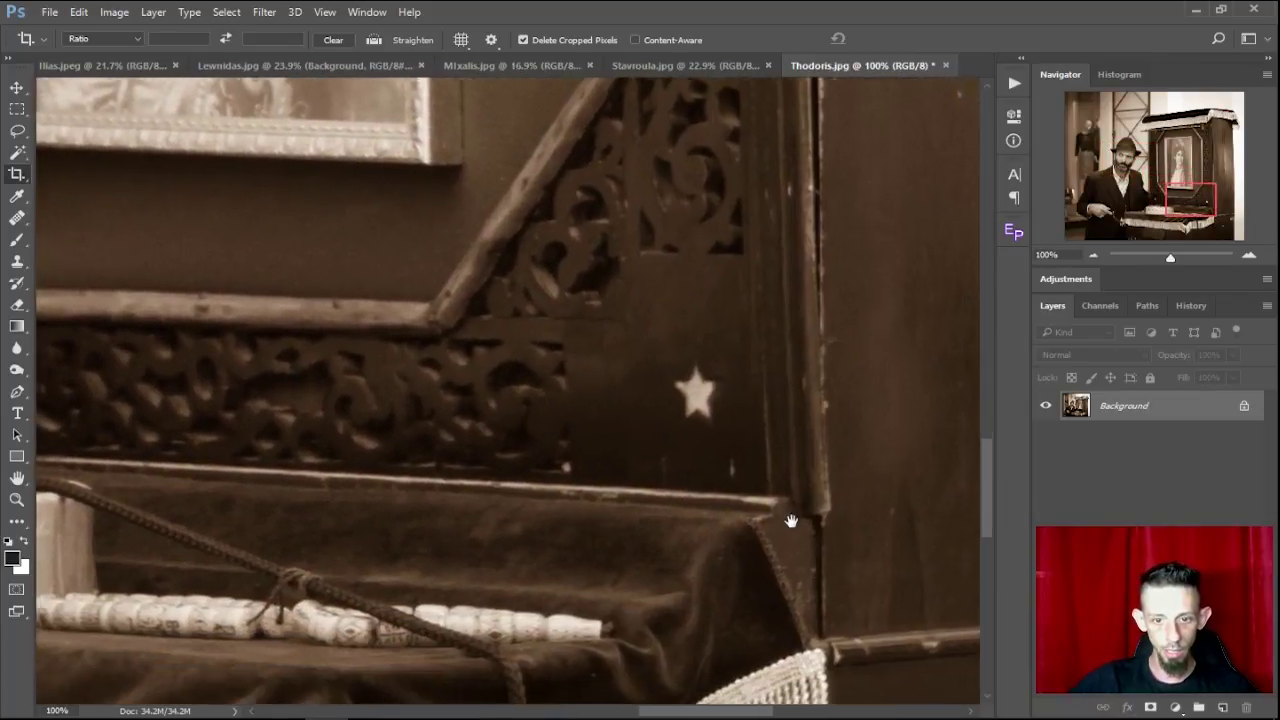
drag(791, 523, 714, 355)
mouse_move(677, 551)
mouse_down()
mouse_move(709, 422)
mouse_move(660, 405)
mouse_up()
drag(560, 420, 717, 406)
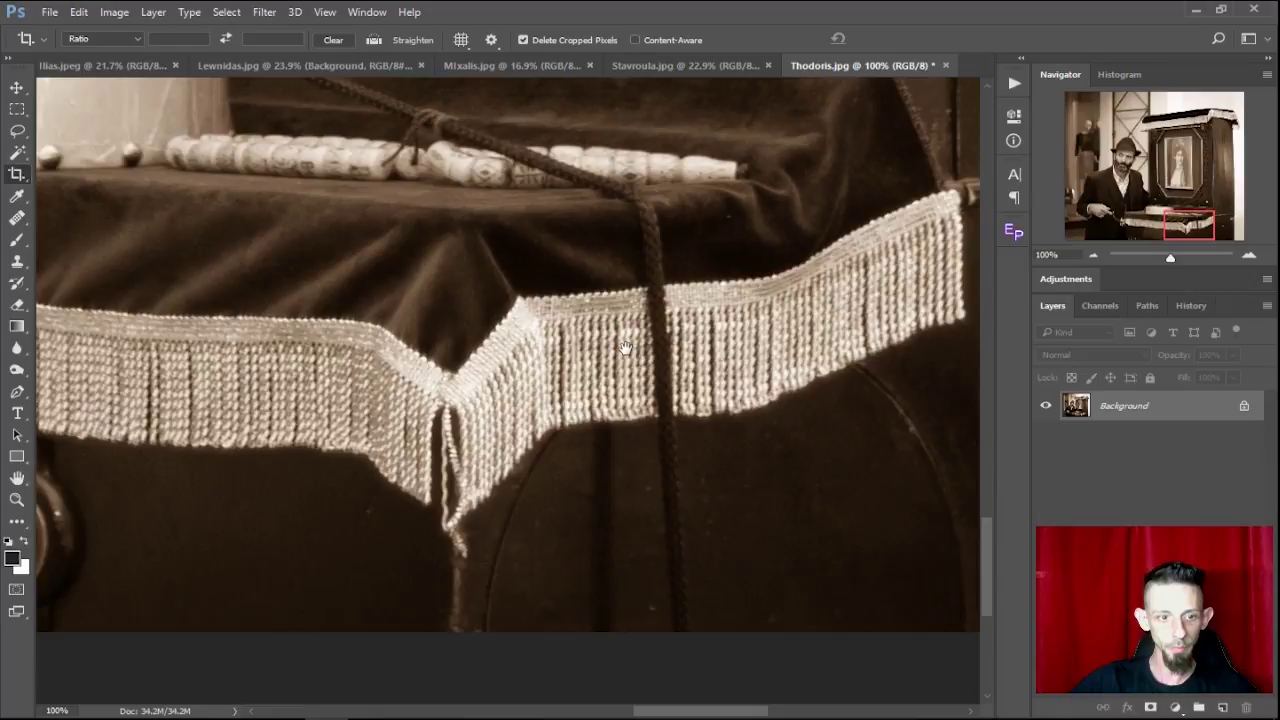
drag(600, 400, 714, 371)
mouse_move(525, 381)
mouse_down()
mouse_move(658, 348)
mouse_move(532, 341)
mouse_up()
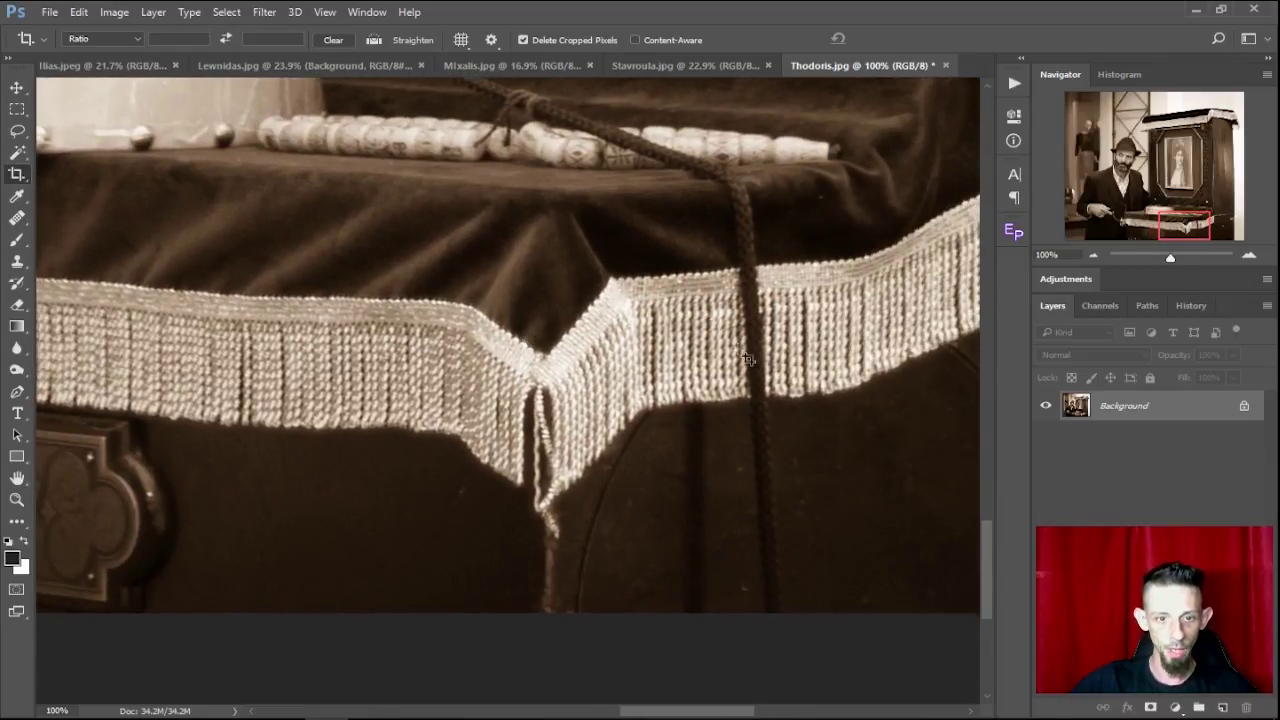
Step: Examine the tambourine and the man's jacket, collar and beard at 100% for sharpness, and return to the whole photo
mouse_move(529, 287)
mouse_down()
mouse_move(637, 266)
mouse_move(537, 357)
mouse_up()
drag(740, 213, 630, 307)
drag(384, 337, 531, 371)
drag(359, 303, 429, 317)
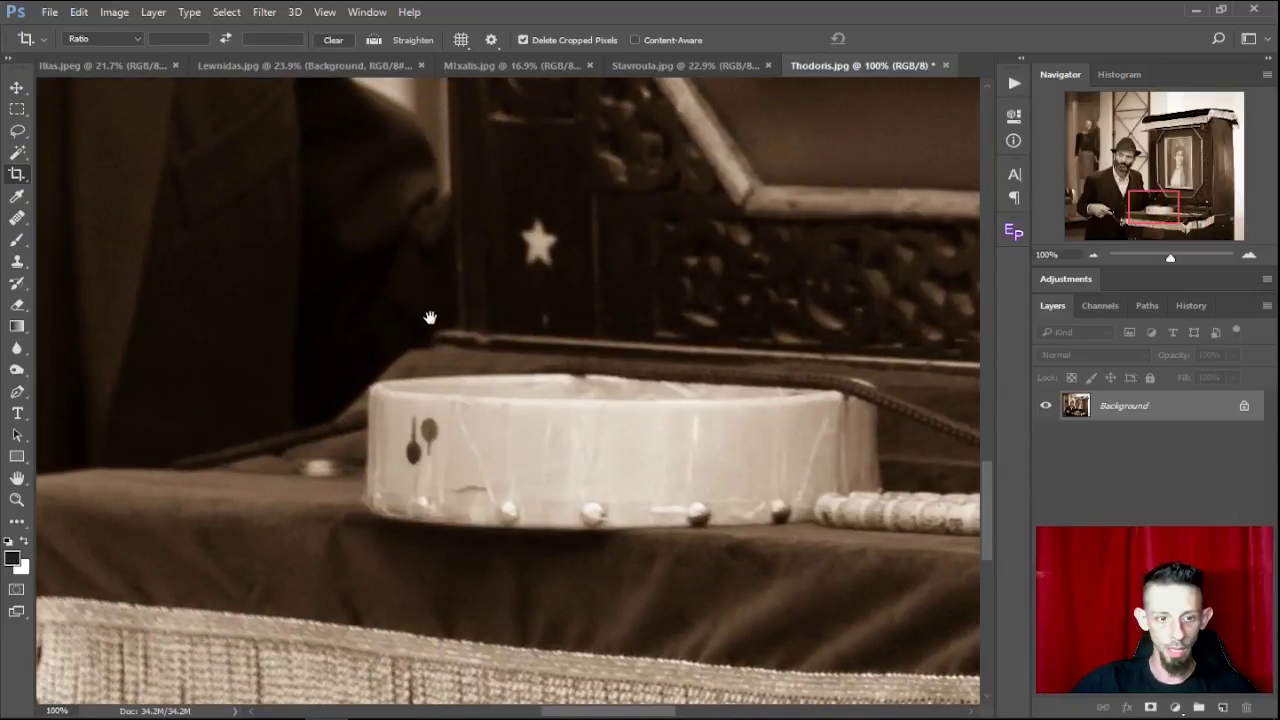
drag(300, 250, 517, 331)
mouse_move(480, 280)
mouse_down()
mouse_move(622, 366)
mouse_move(609, 414)
mouse_move(666, 580)
mouse_up()
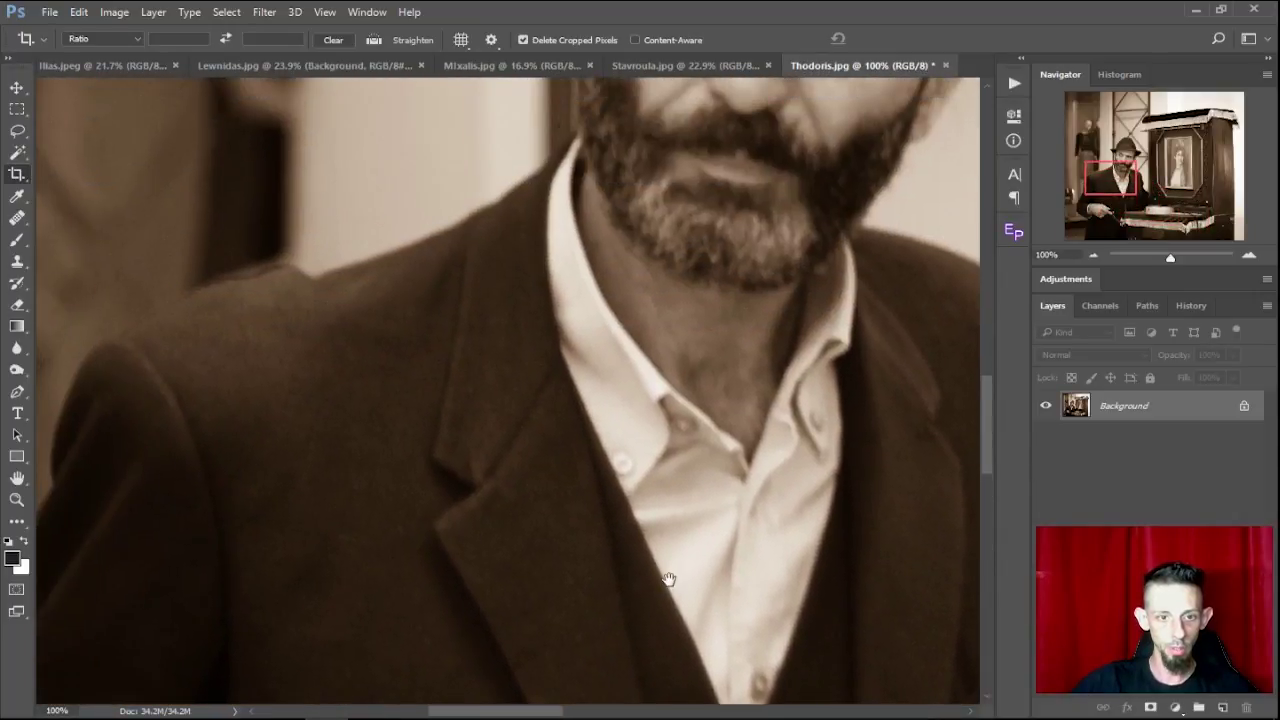
drag(620, 200, 623, 409)
key(ctrl+0)
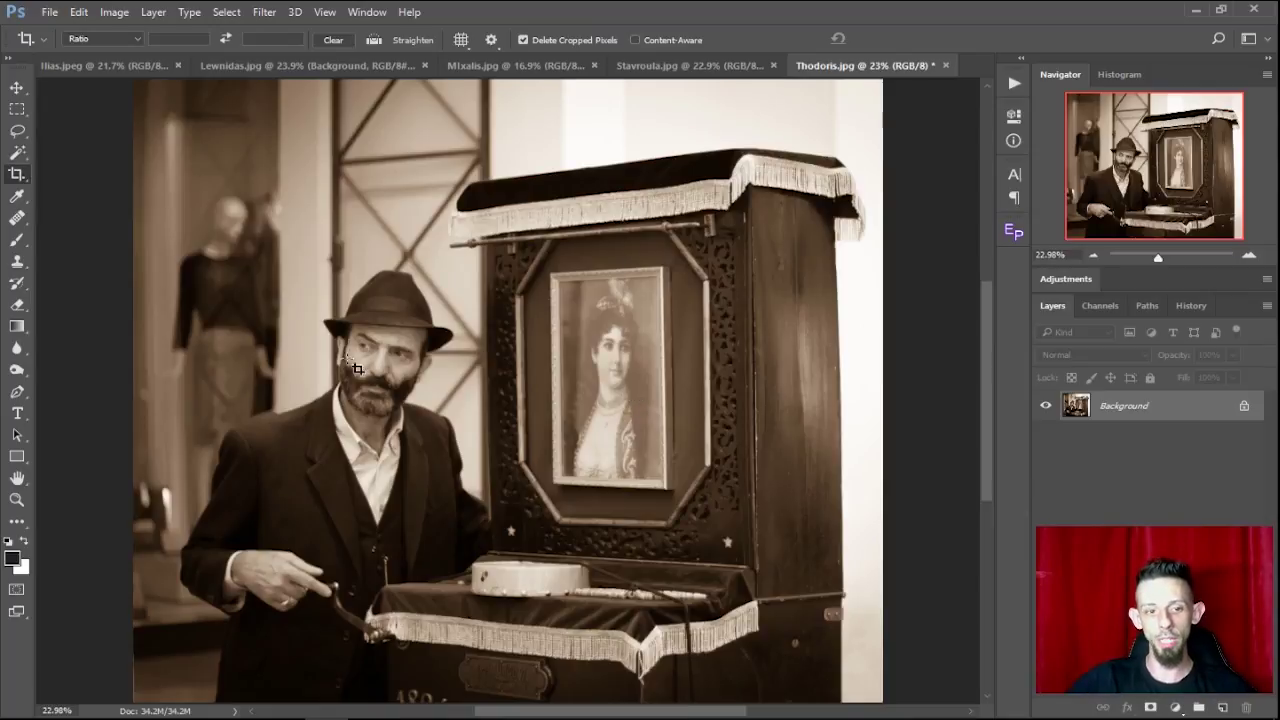
Step: Inspect the woman's framed portrait and the organ's wooden side up close for focus, and return to the whole photo
scroll(625, 355, up, 6)
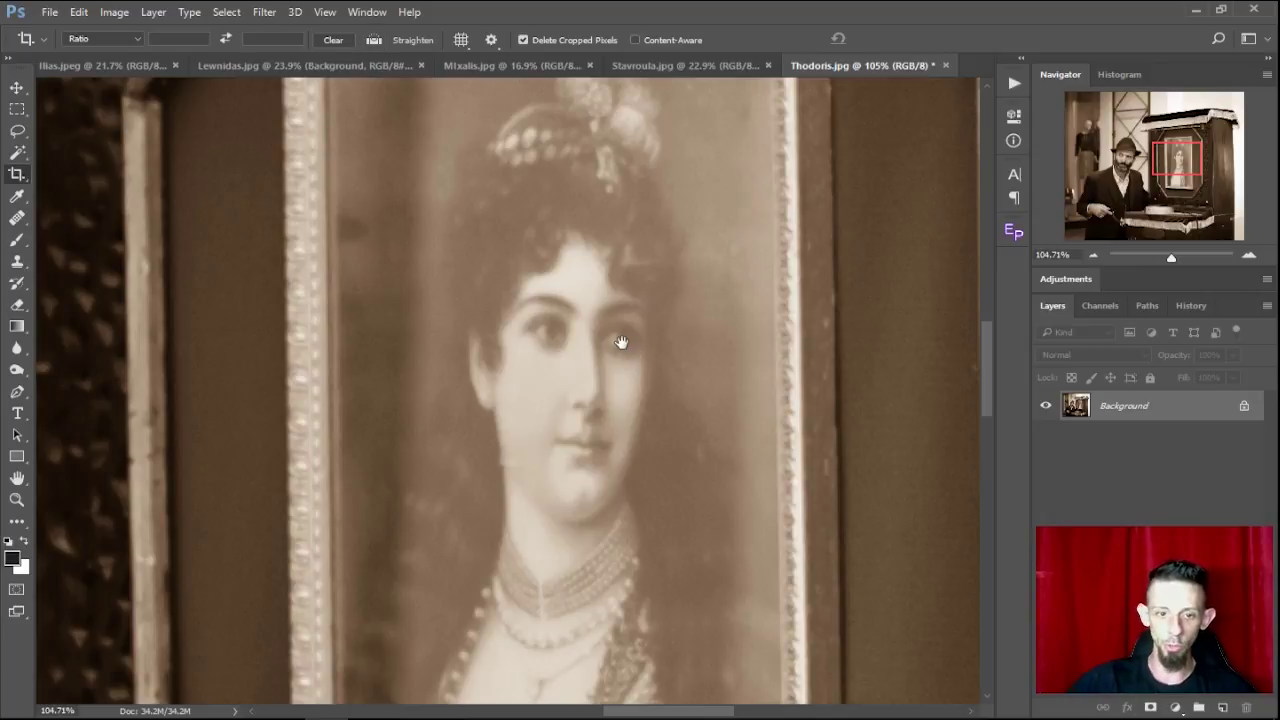
drag(620, 337, 477, 289)
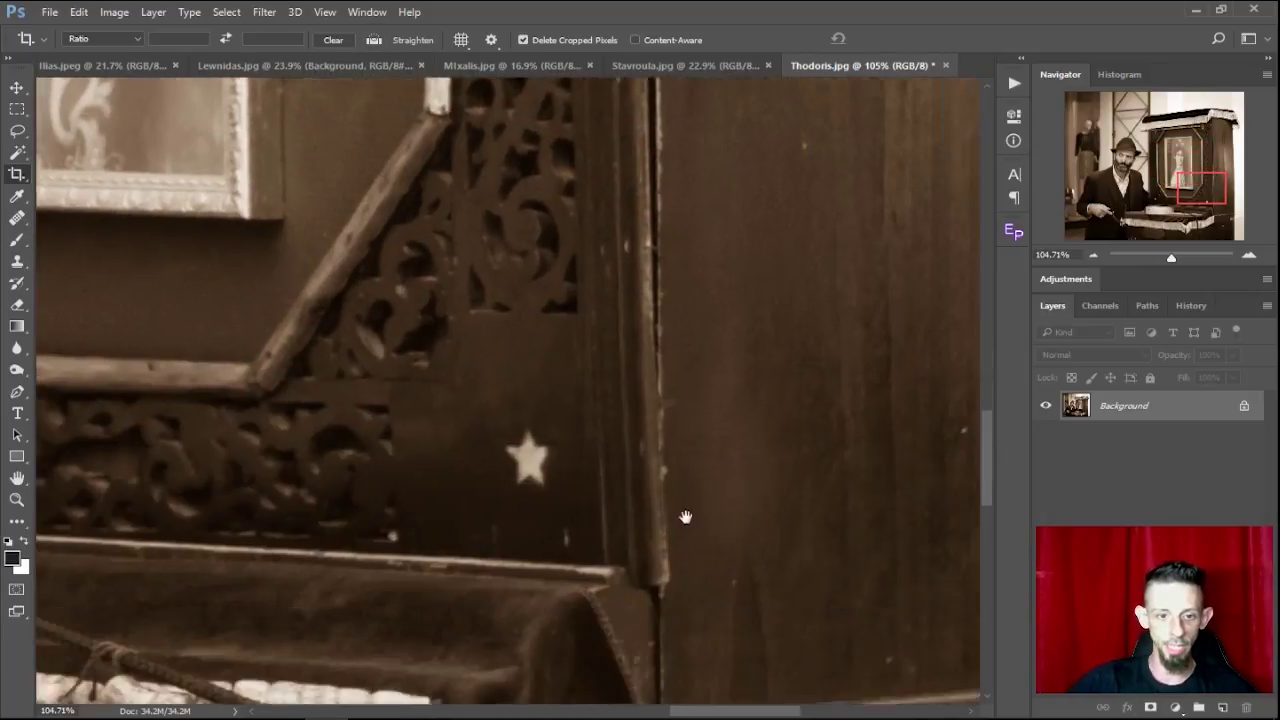
drag(685, 517, 592, 308)
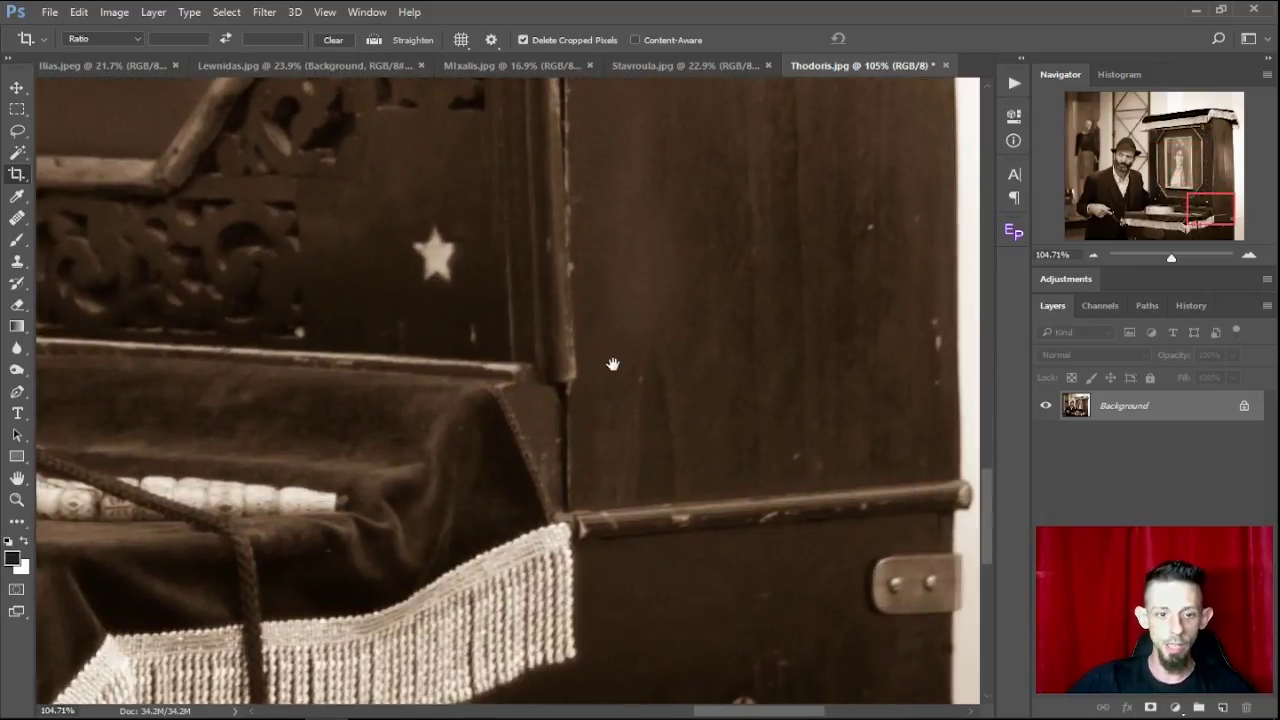
key(ctrl+0)
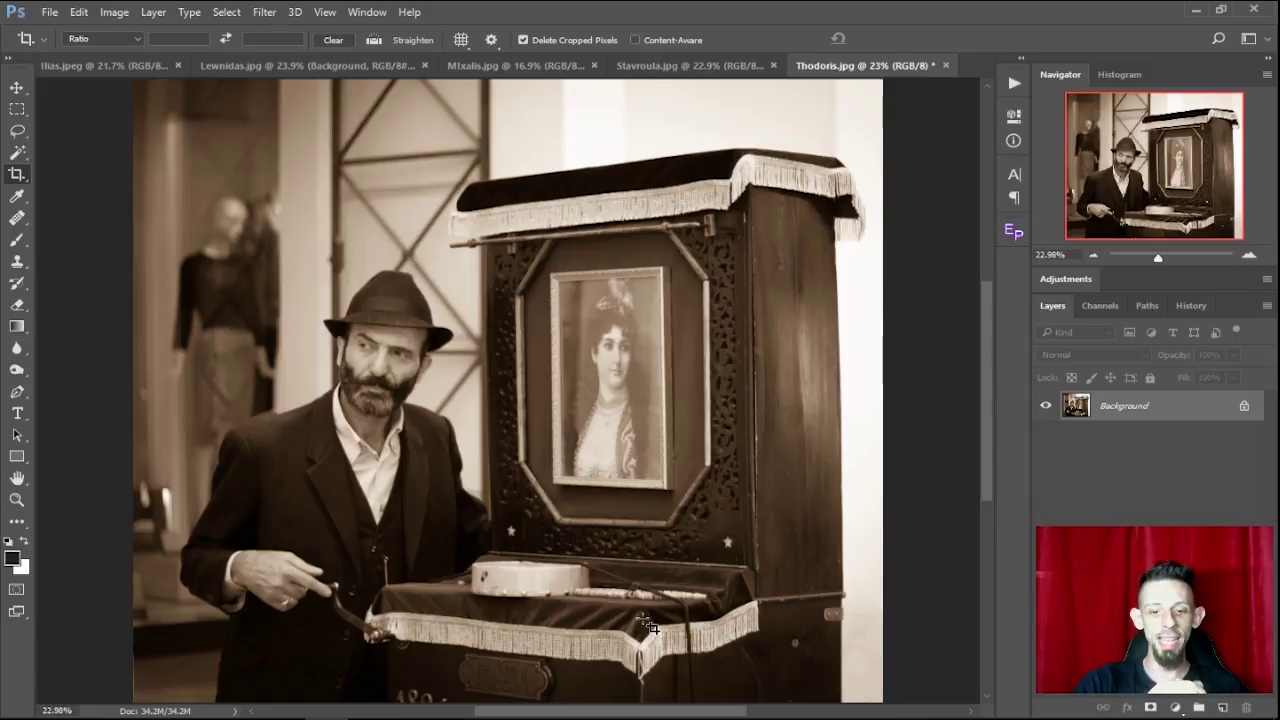
Step: Examine the organ's nameplate and the lower cloth fringe up close, and review the photo's camera data in its file information
scroll(650, 625, up, 6)
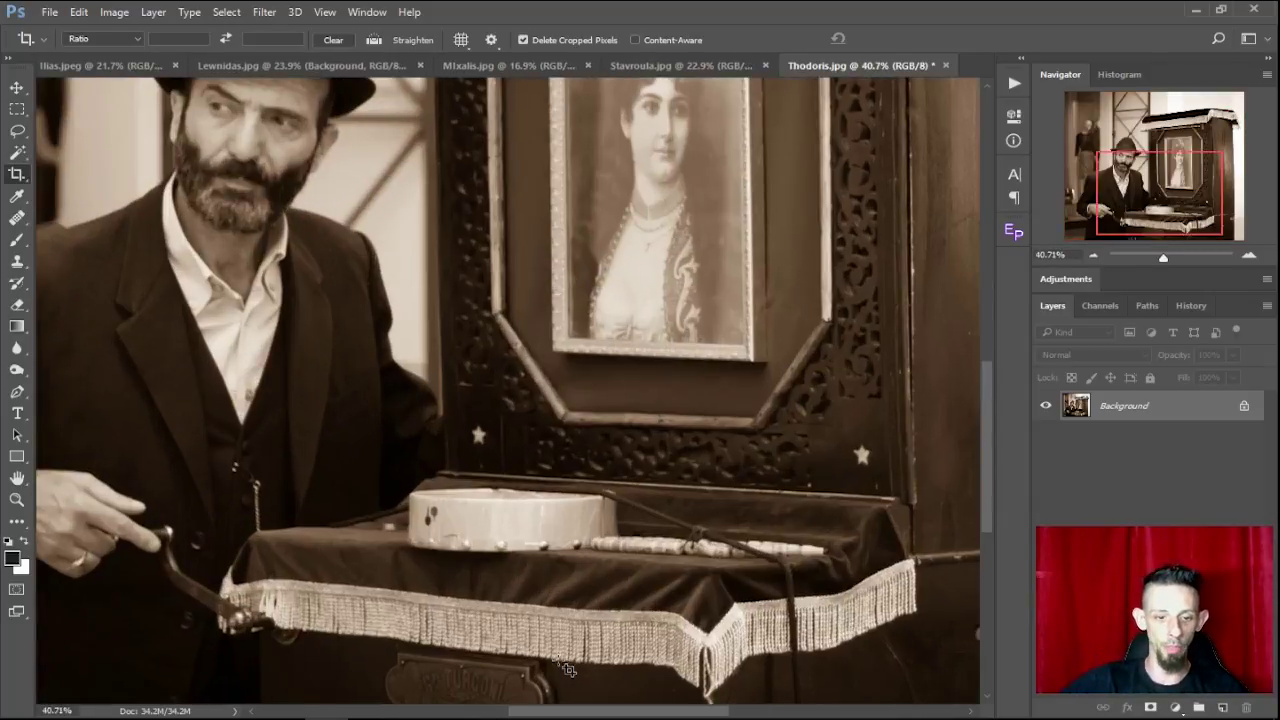
scroll(560, 510, down, 1)
scroll(590, 440, up, 1)
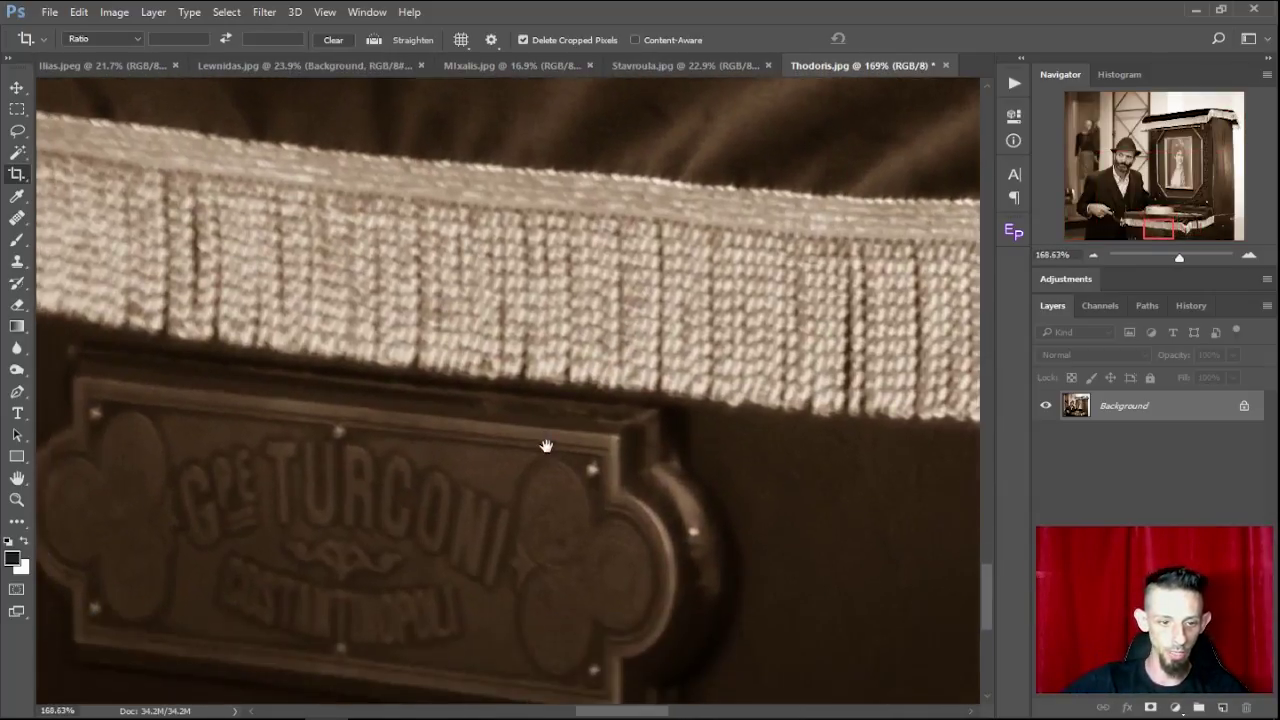
scroll(594, 432, down, 1)
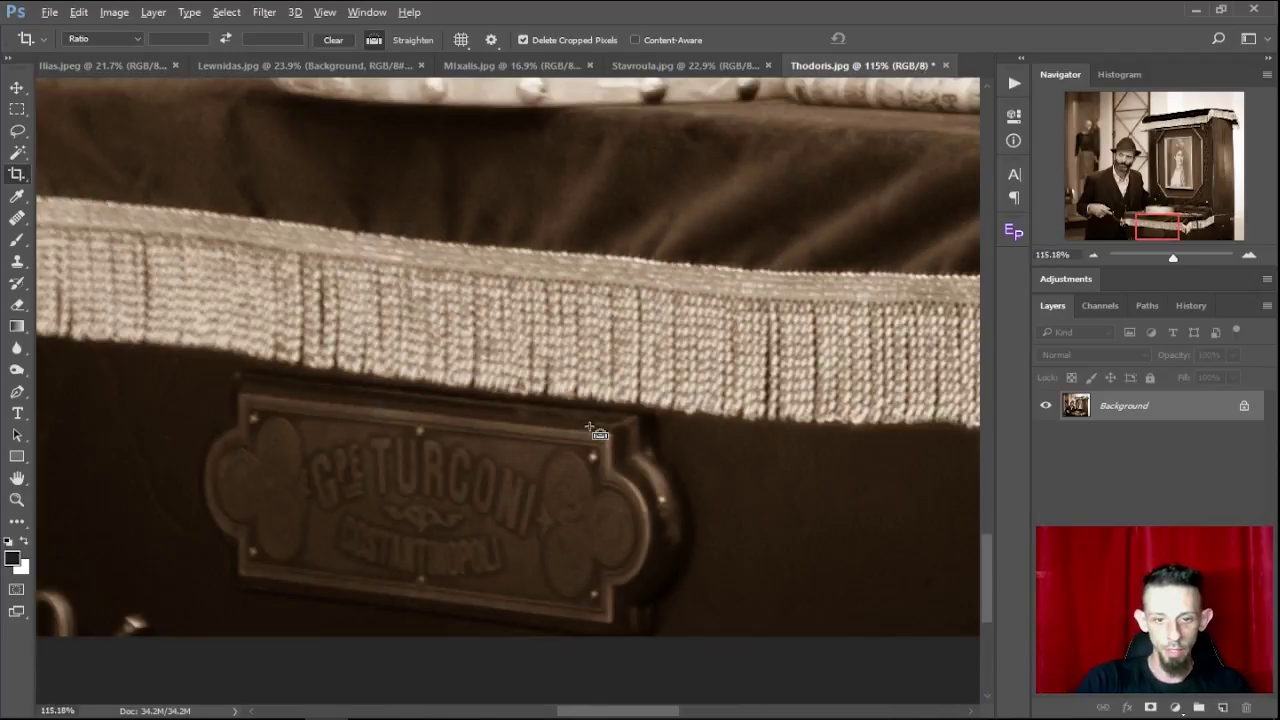
key(ctrl+alt+shift+i)
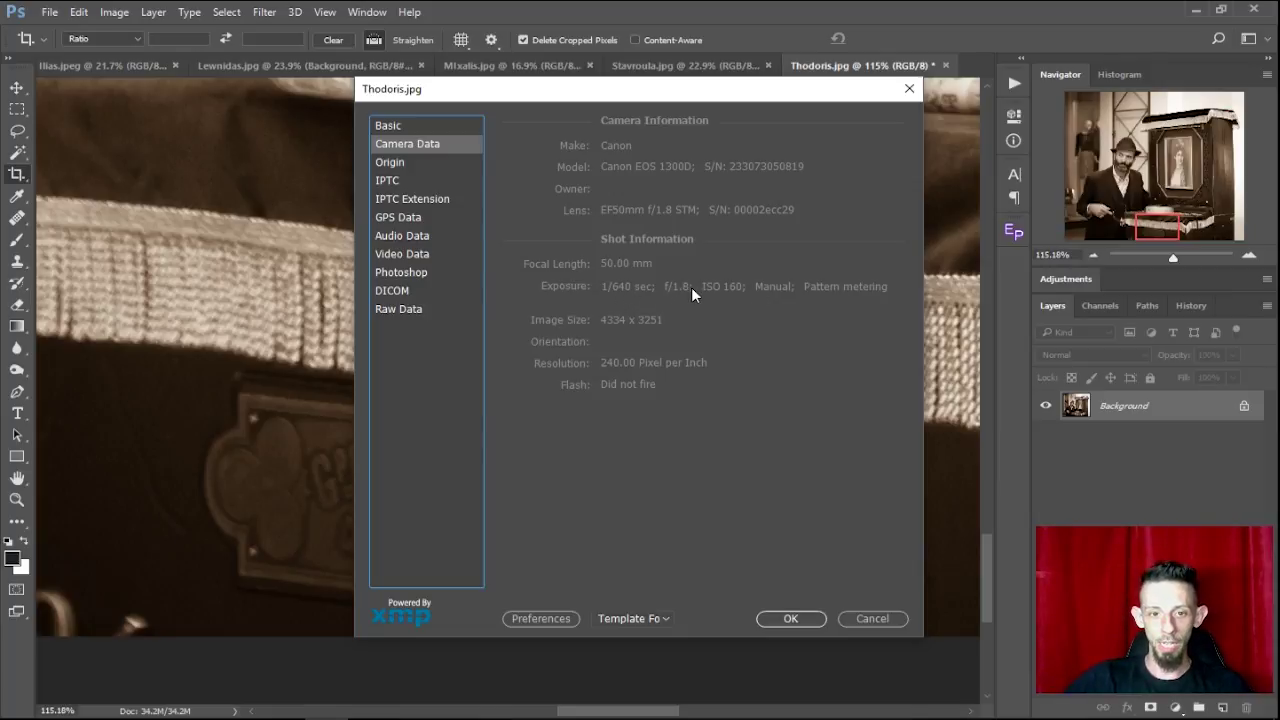
click(871, 618)
Step: Inspect the lower cloth's corner fringe, the beads beside the tambourine and the nameplate for focus, and return to the whole photo
drag(804, 372, 608, 363)
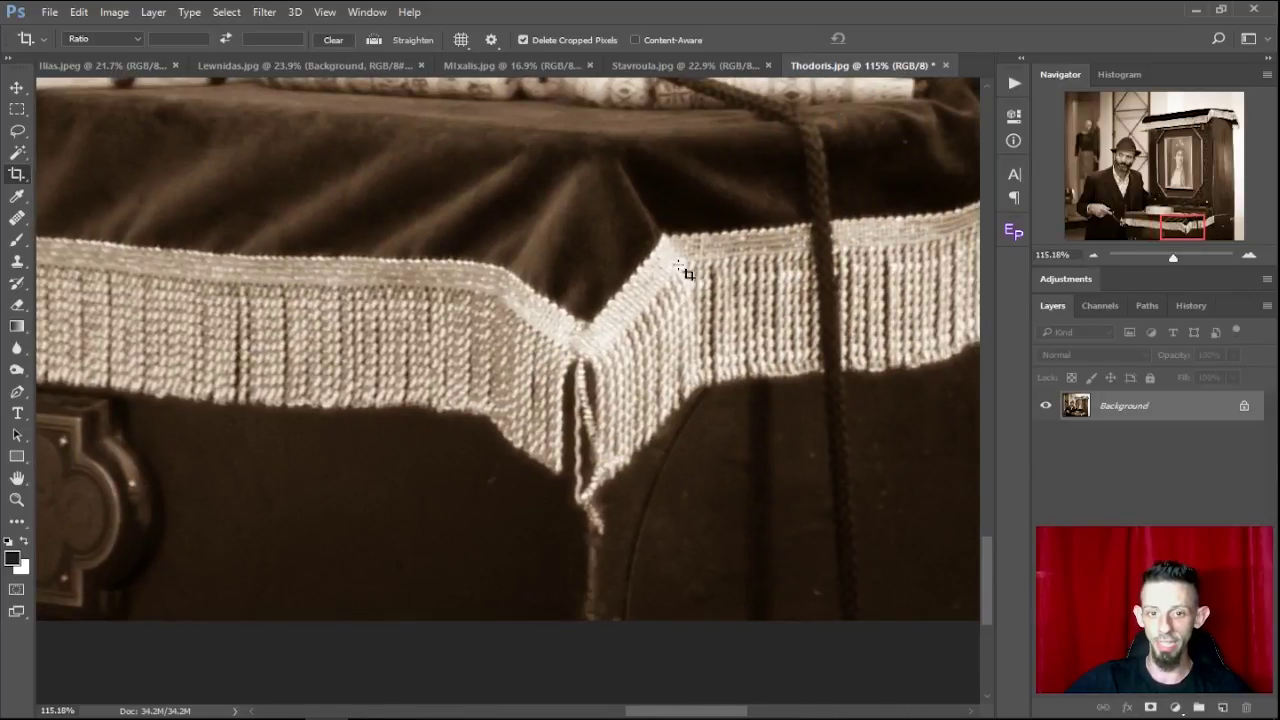
drag(508, 228, 508, 286)
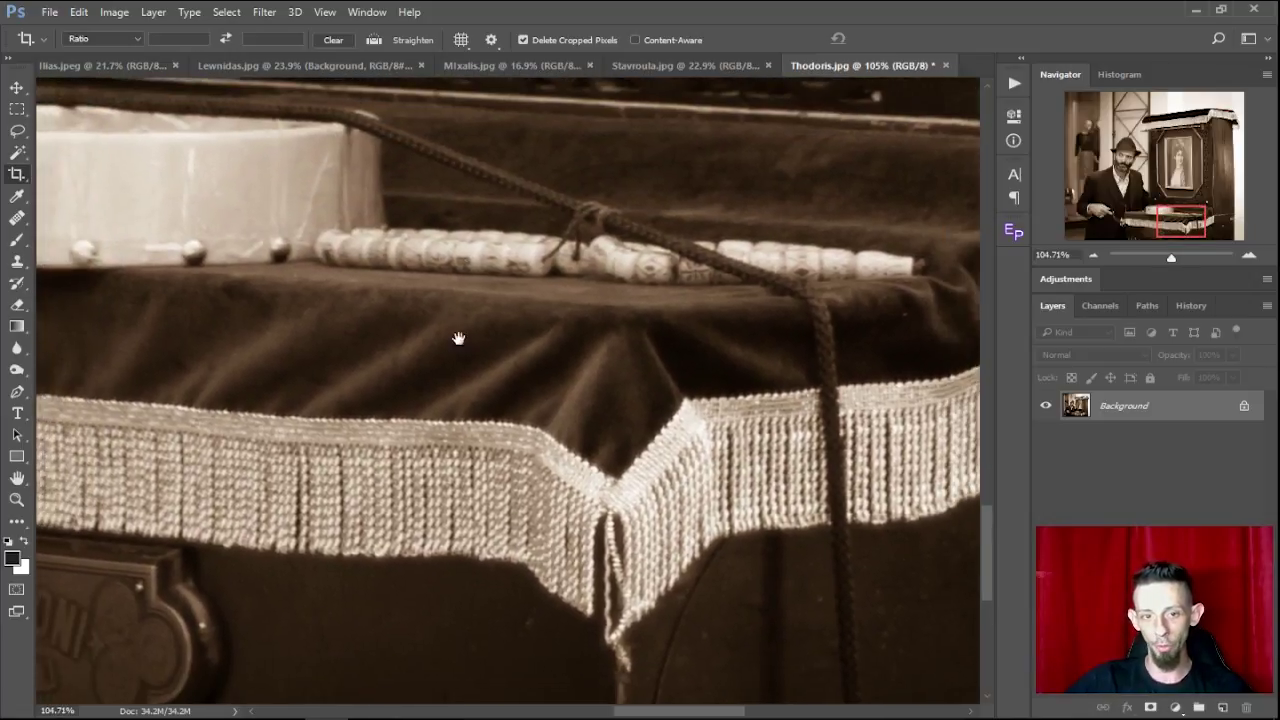
scroll(616, 481, down, 1)
drag(457, 337, 540, 283)
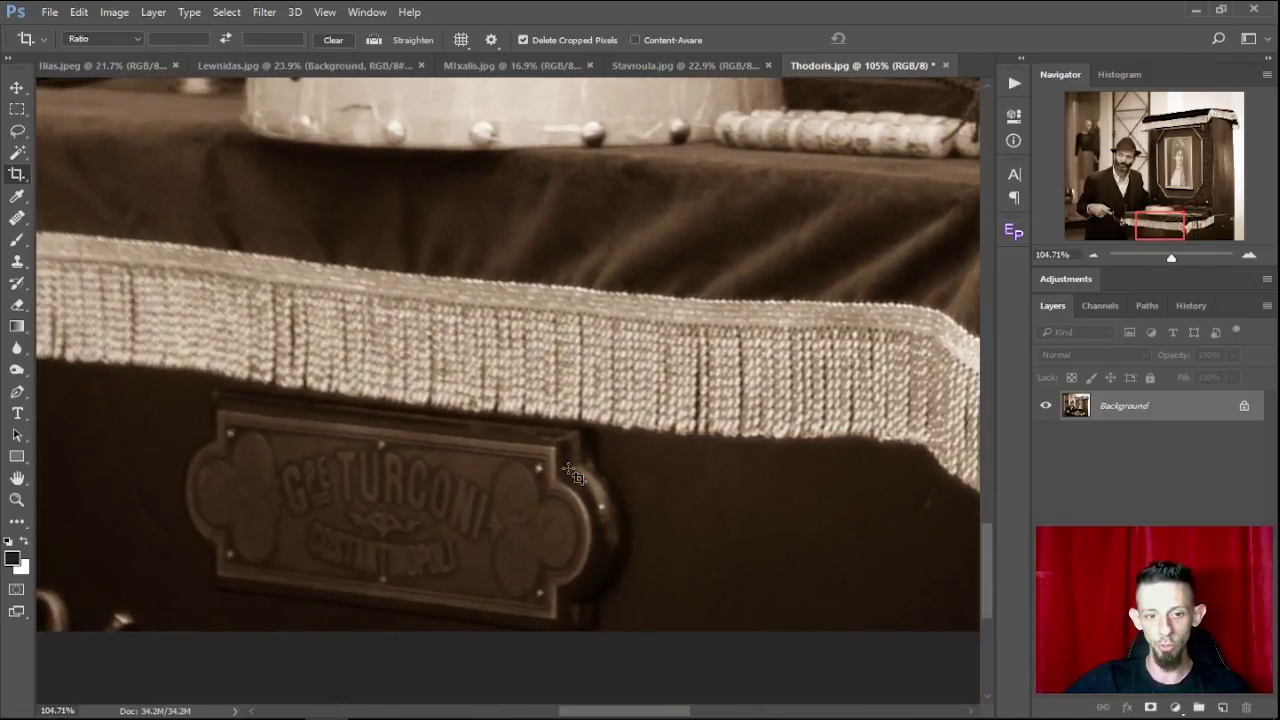
key(ctrl)
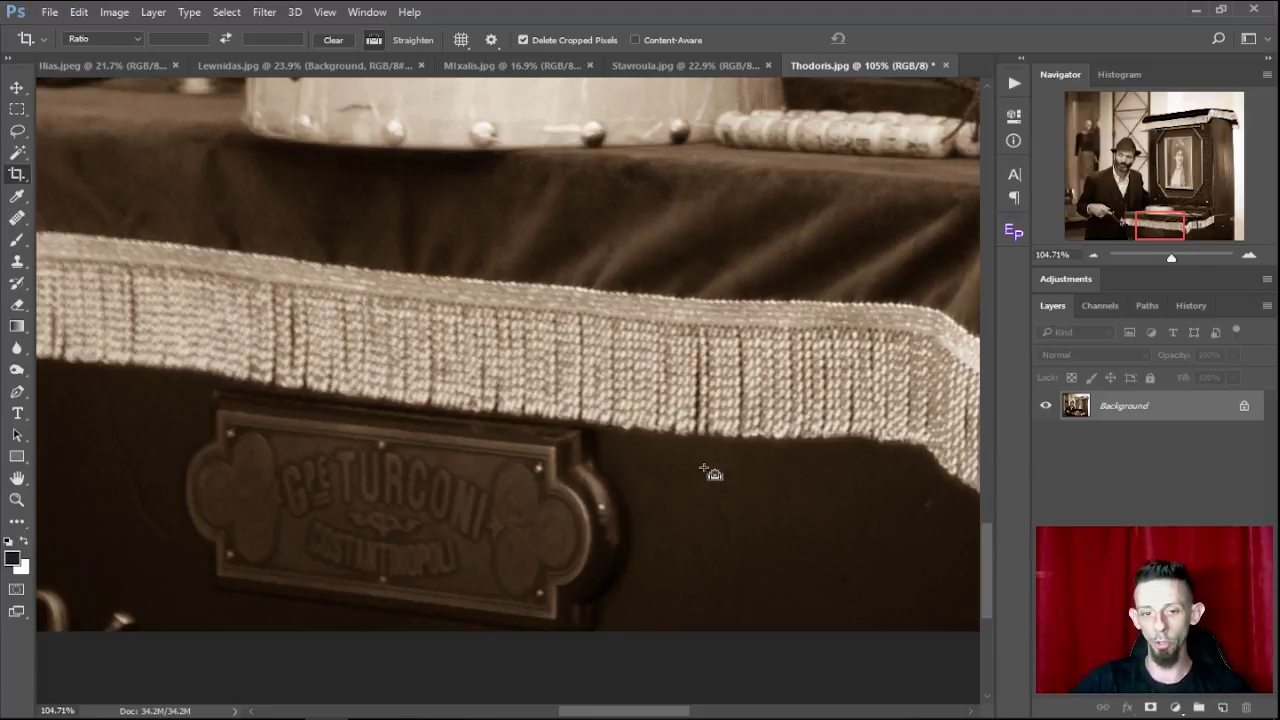
key(ctrl+0)
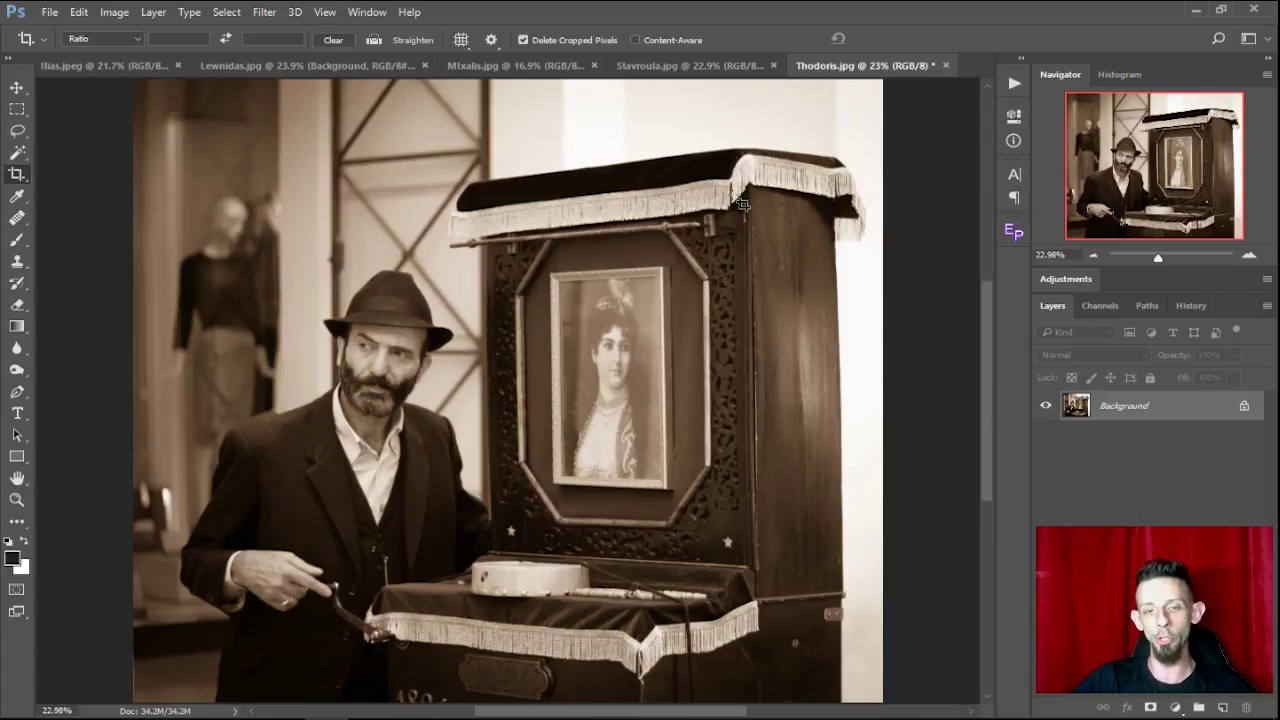
Step: Inspect the fringe and wooden corner at the organ's top up close for focus, and return to the whole photo
scroll(743, 204, up, 5)
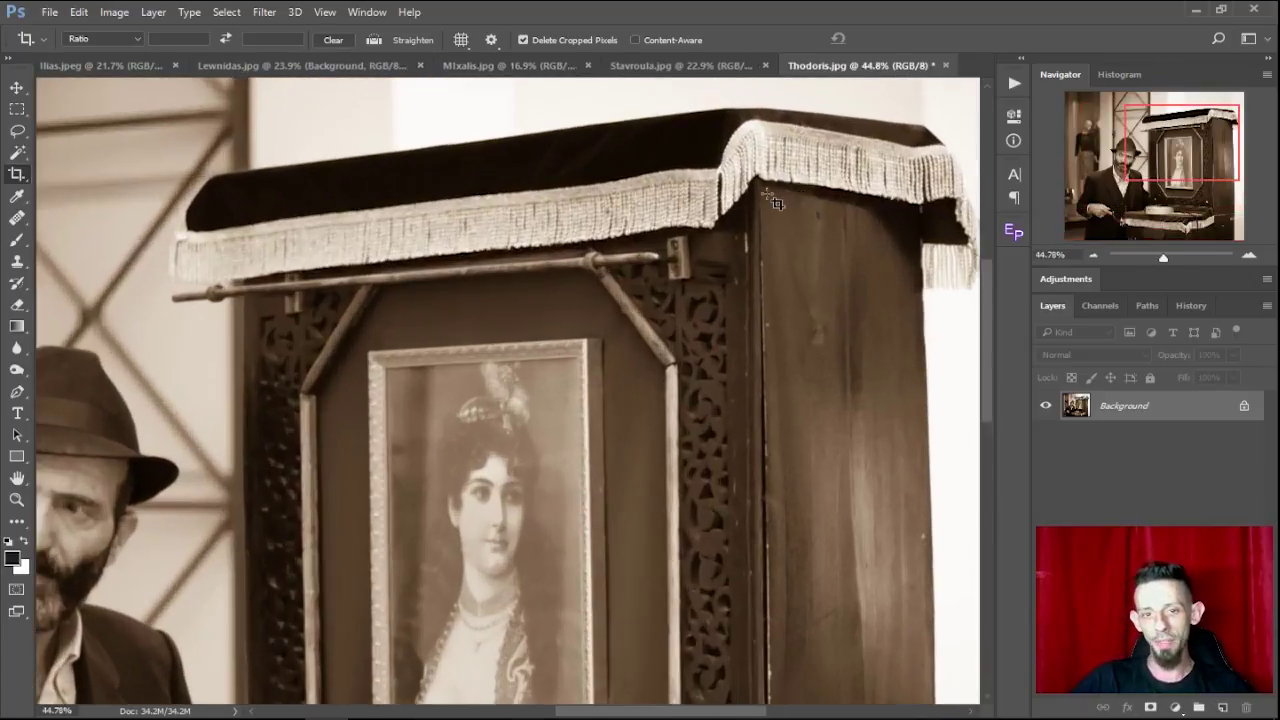
scroll(752, 202, up, 2)
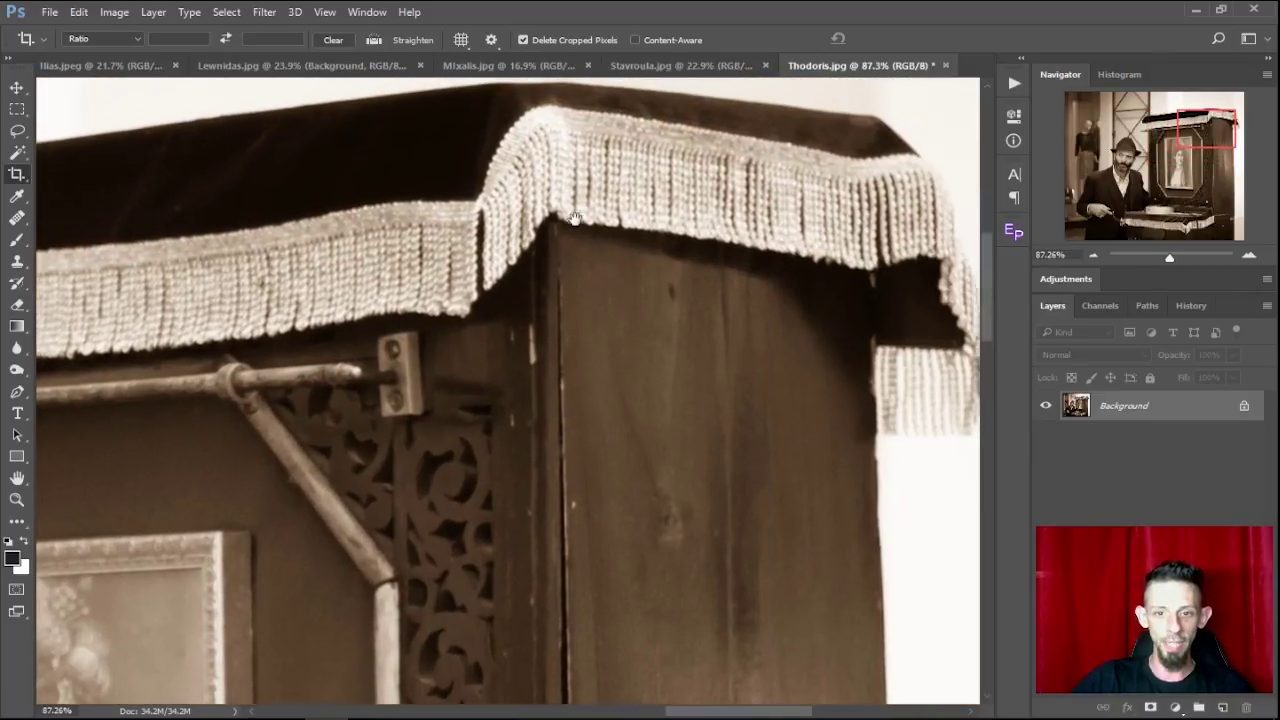
key(ctrl+0)
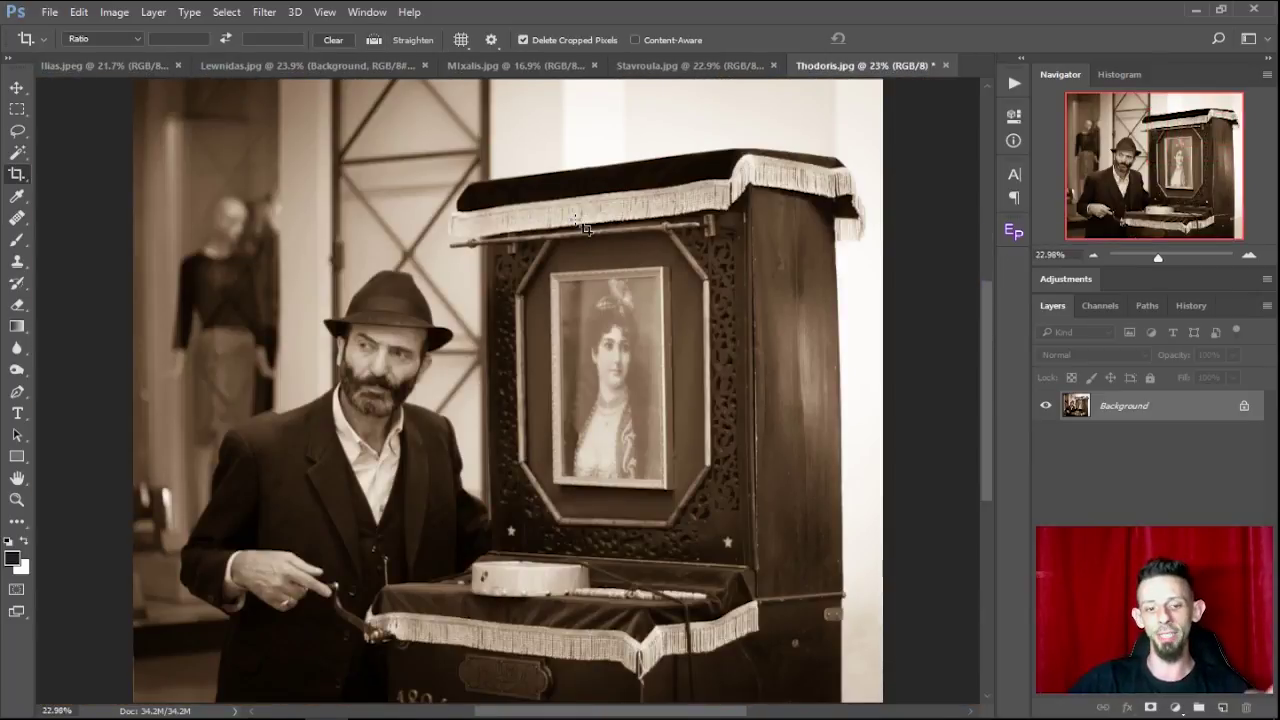